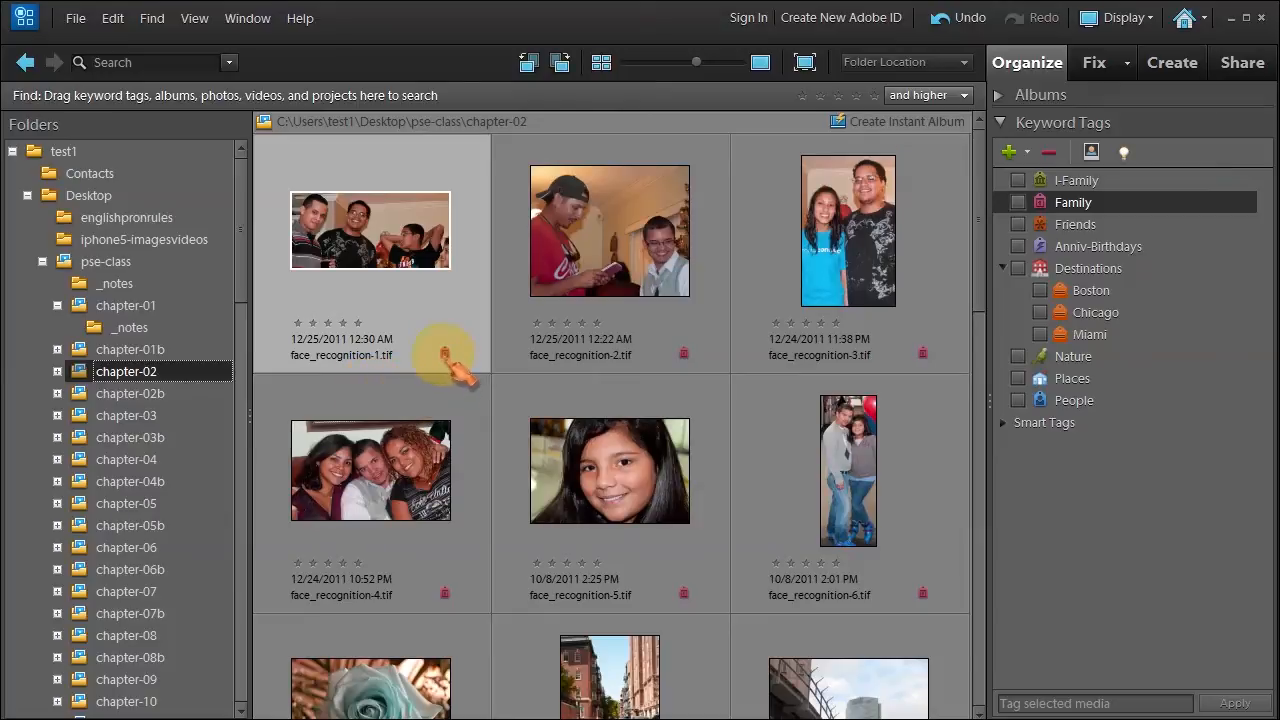
Check the Family tag's context menu without removing the tag.
{"action": "mouse_move", "coordinate": [447, 360]}
{"action": "right_click", "coordinate": [446, 353]}
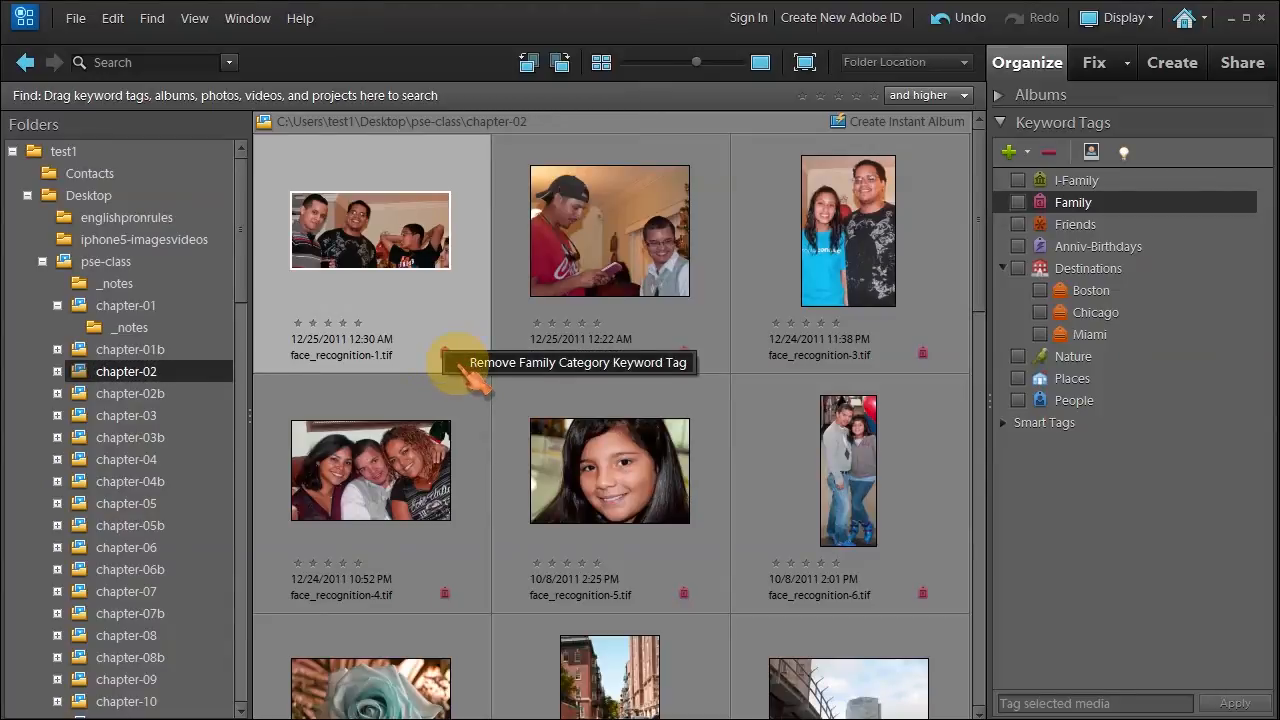
{"action": "left_click", "coordinate": [467, 400]}
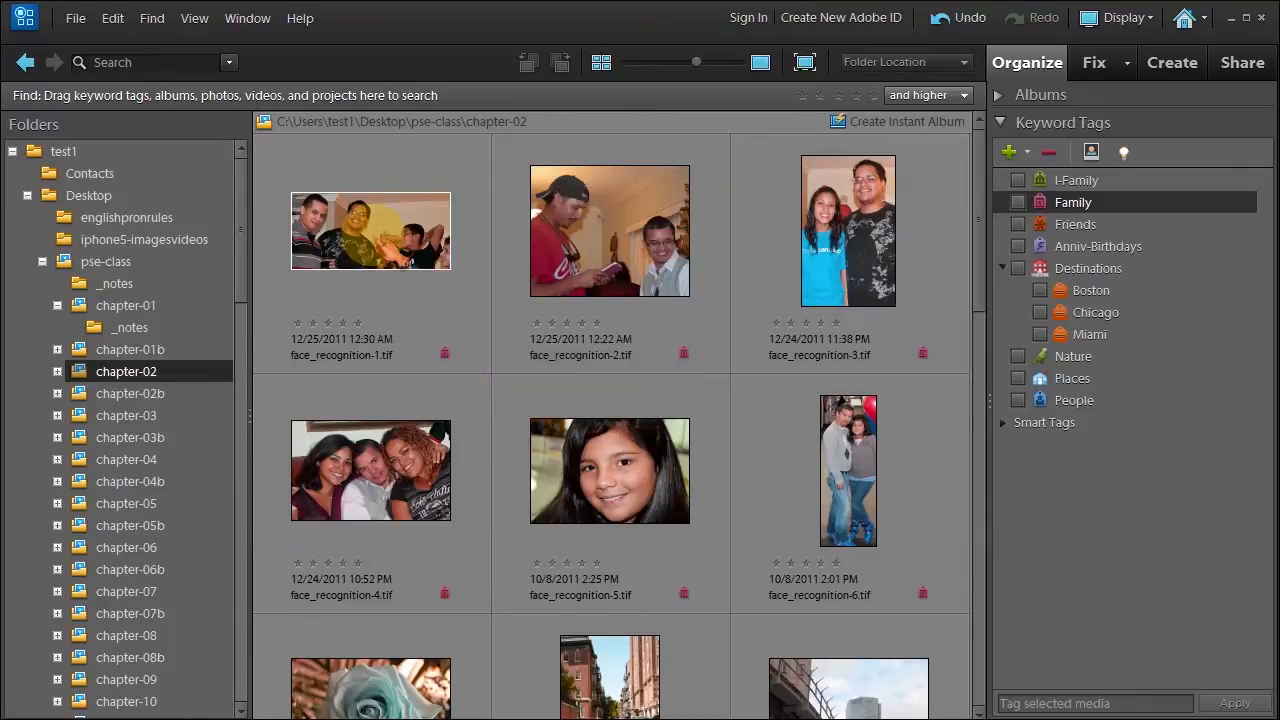
Preview face_recognition-1.tif full-size, return to the grid, and start People Recognition on it.
{"action": "double_click", "coordinate": [358, 218]}
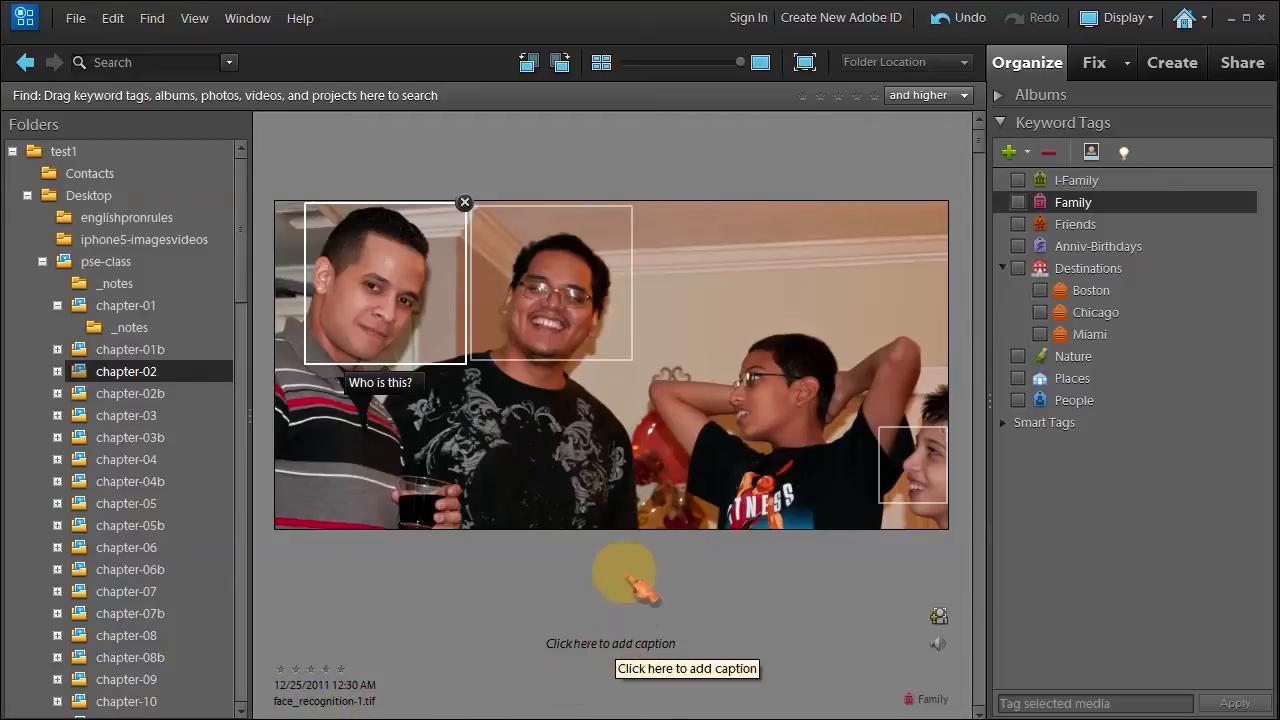
{"action": "double_click", "coordinate": [650, 466]}
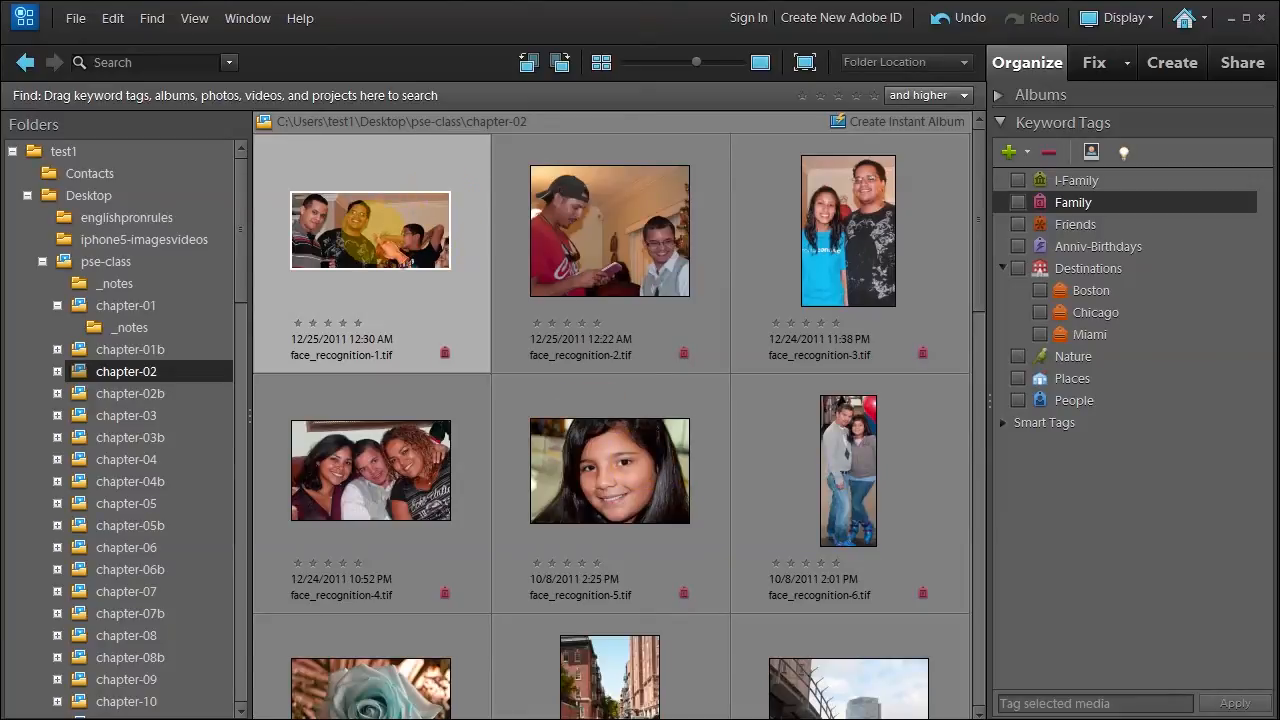
{"action": "left_click", "coordinate": [1091, 152]}
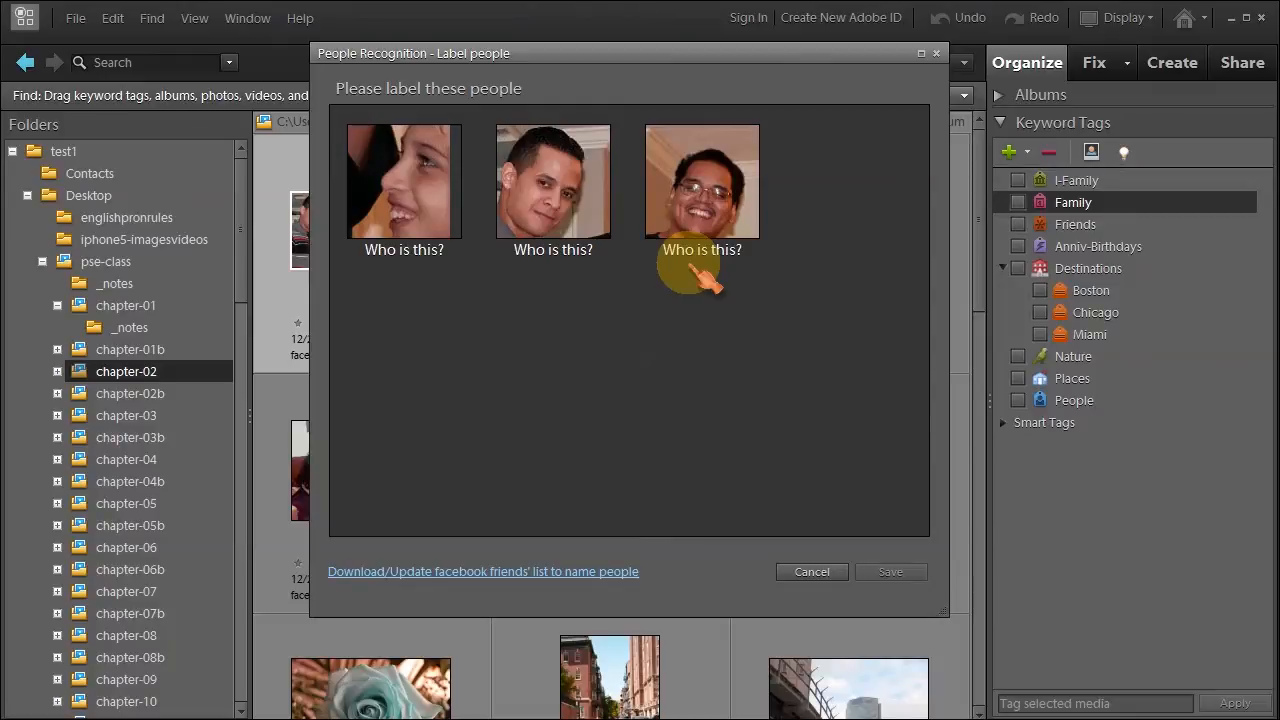
Name the three faces from suggestions starting with h, p and p, and save them.
{"action": "left_click", "coordinate": [405, 252]}
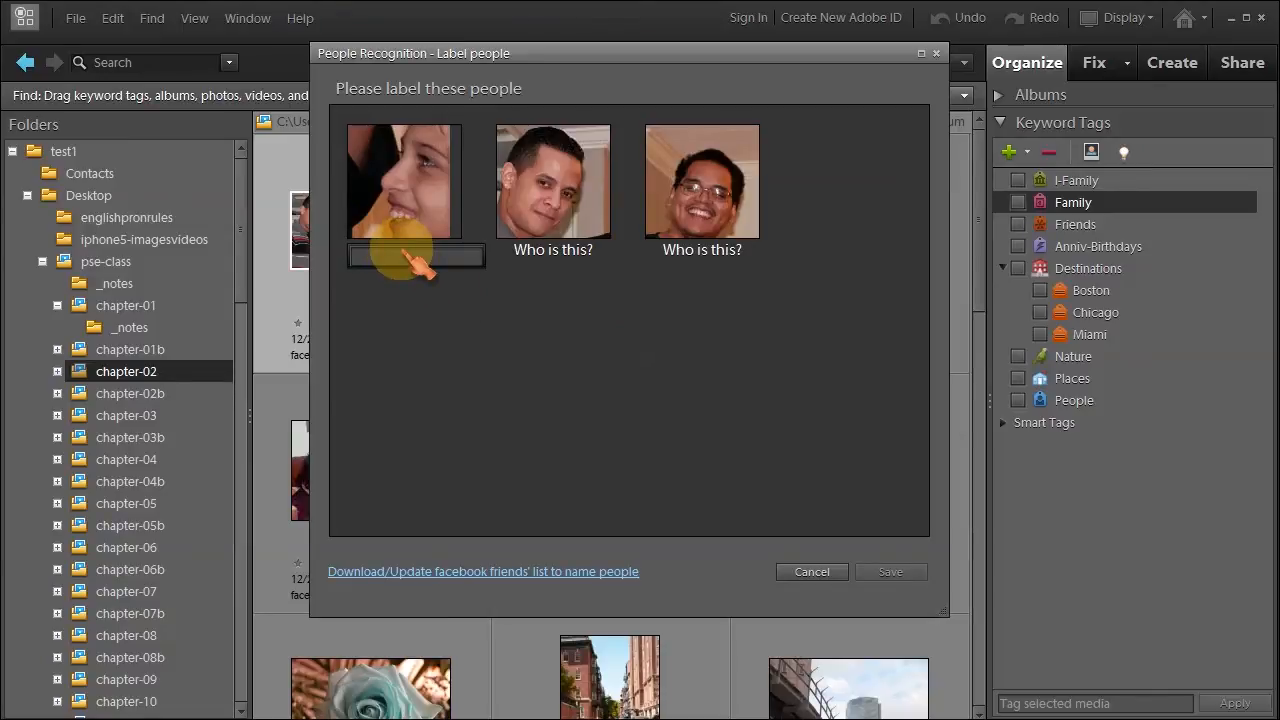
{"action": "type", "text": "h"}
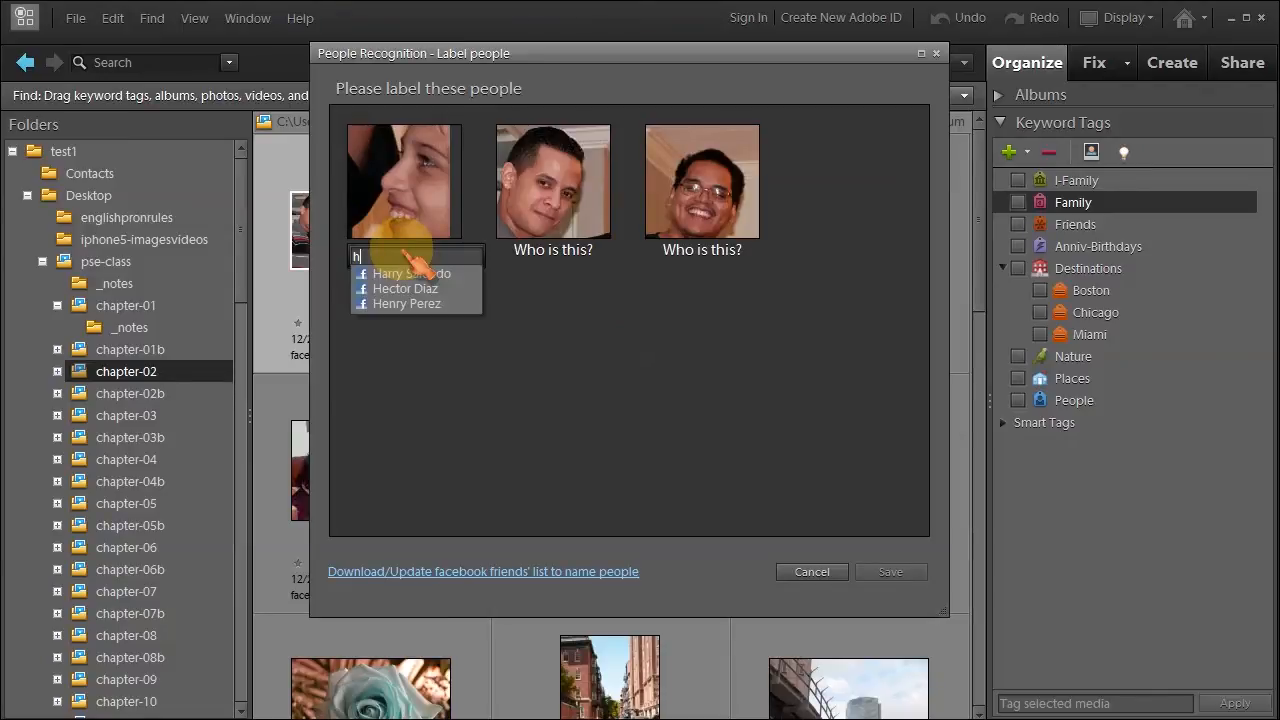
{"action": "left_click", "coordinate": [392, 290]}
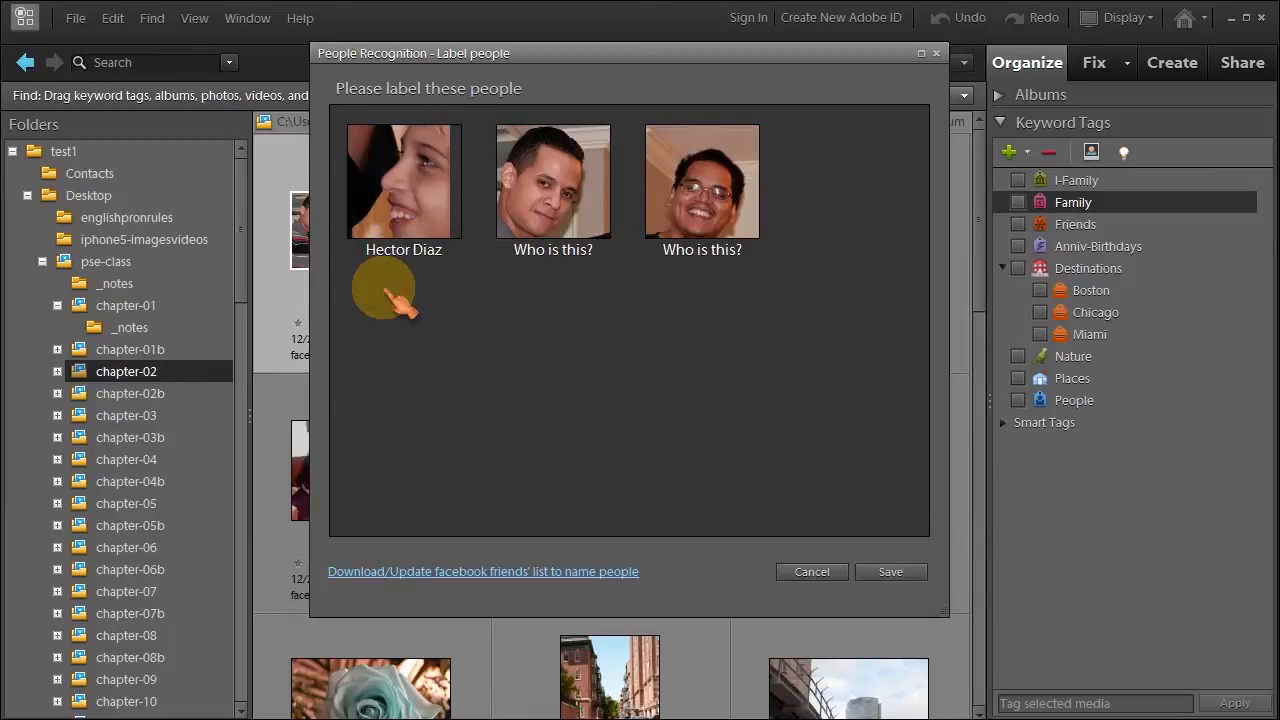
{"action": "left_click", "coordinate": [548, 256]}
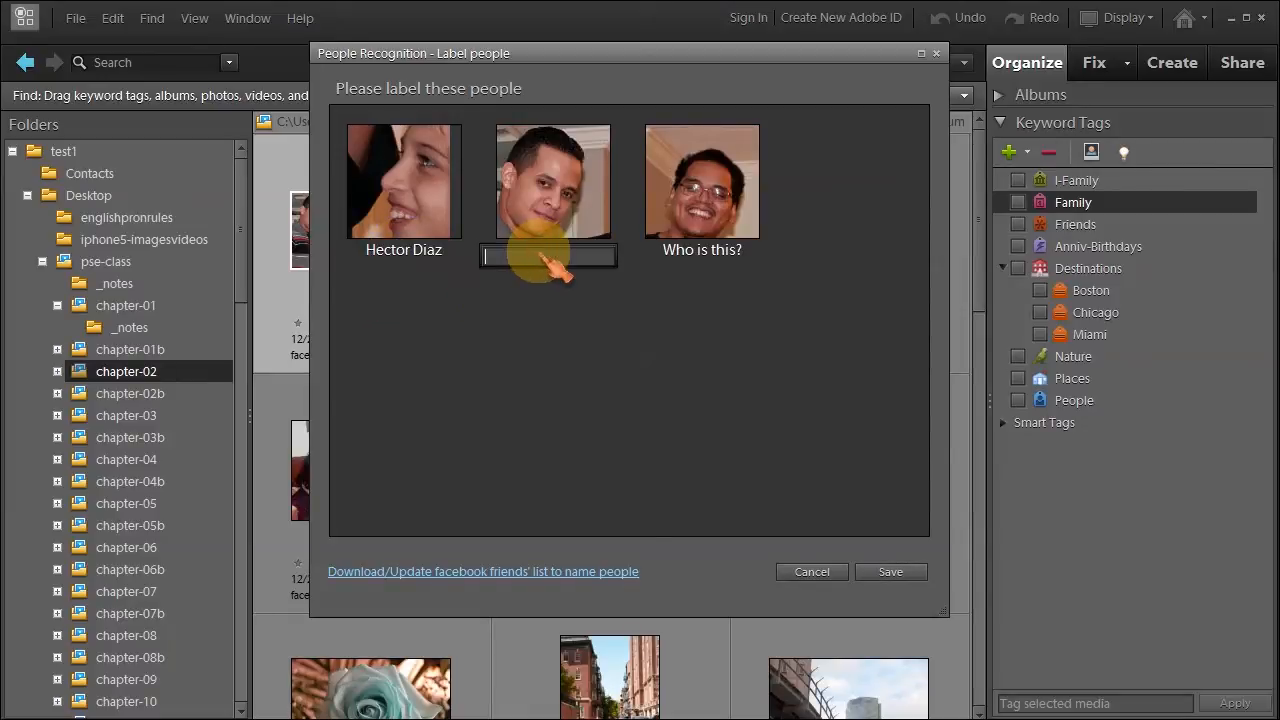
{"action": "type", "text": "p"}
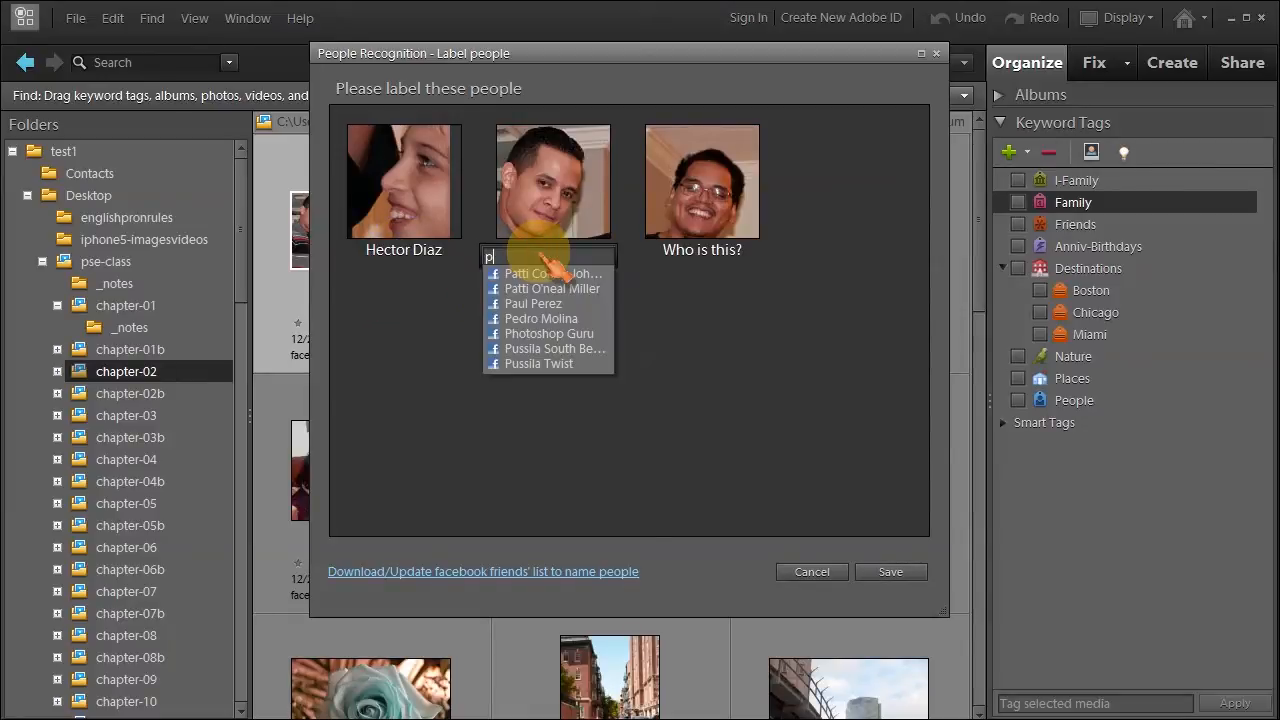
{"action": "left_click", "coordinate": [502, 318]}
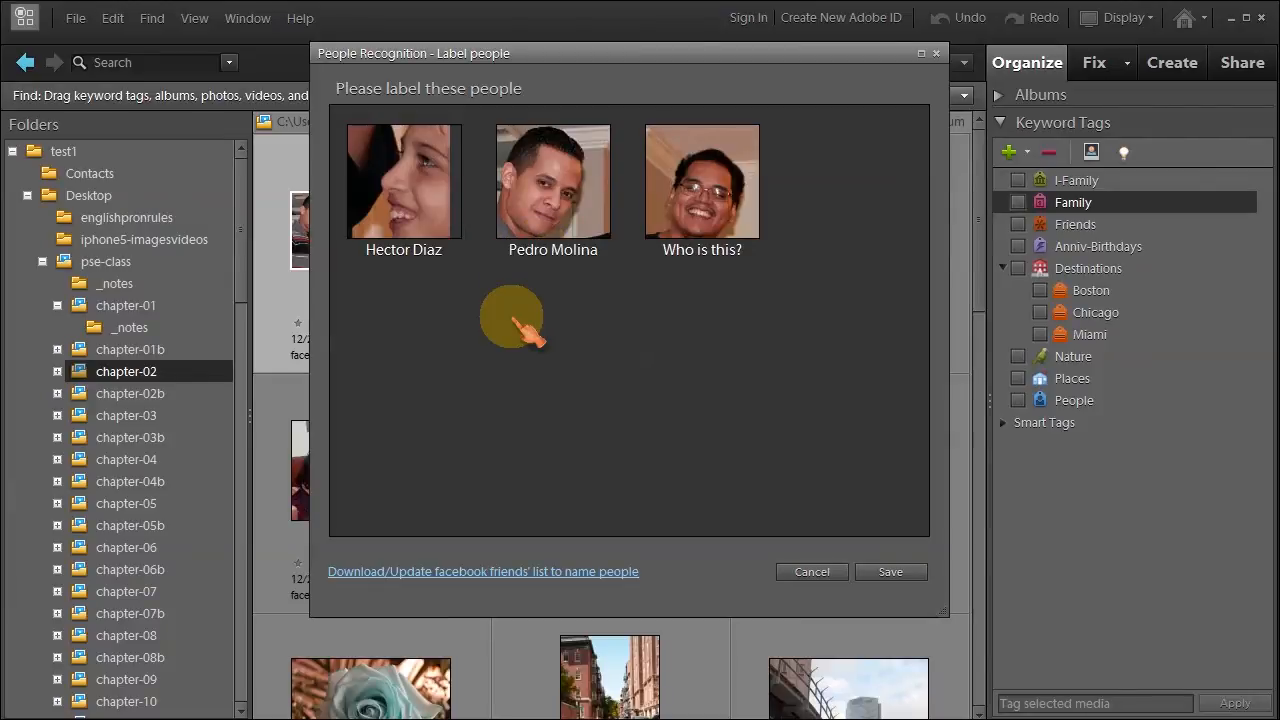
{"action": "left_click", "coordinate": [700, 255]}
{"action": "type", "text": "p"}
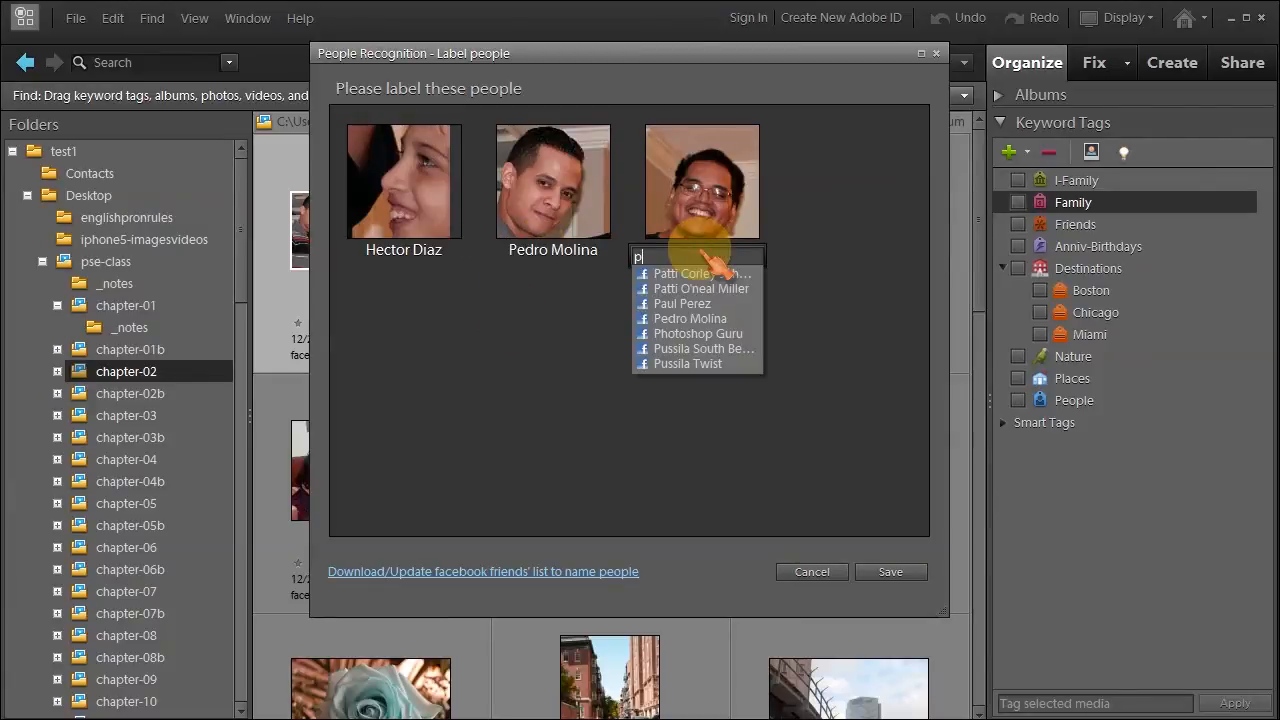
{"action": "left_click", "coordinate": [685, 304]}
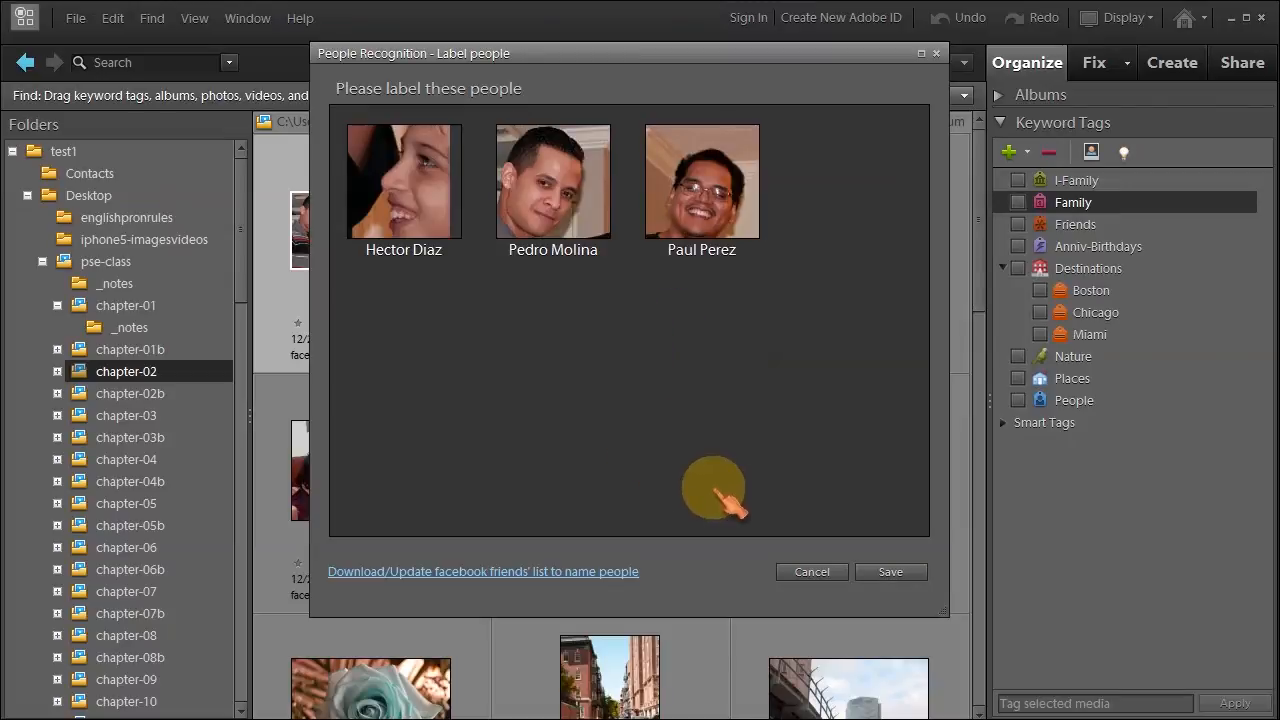
{"action": "left_click", "coordinate": [888, 576]}
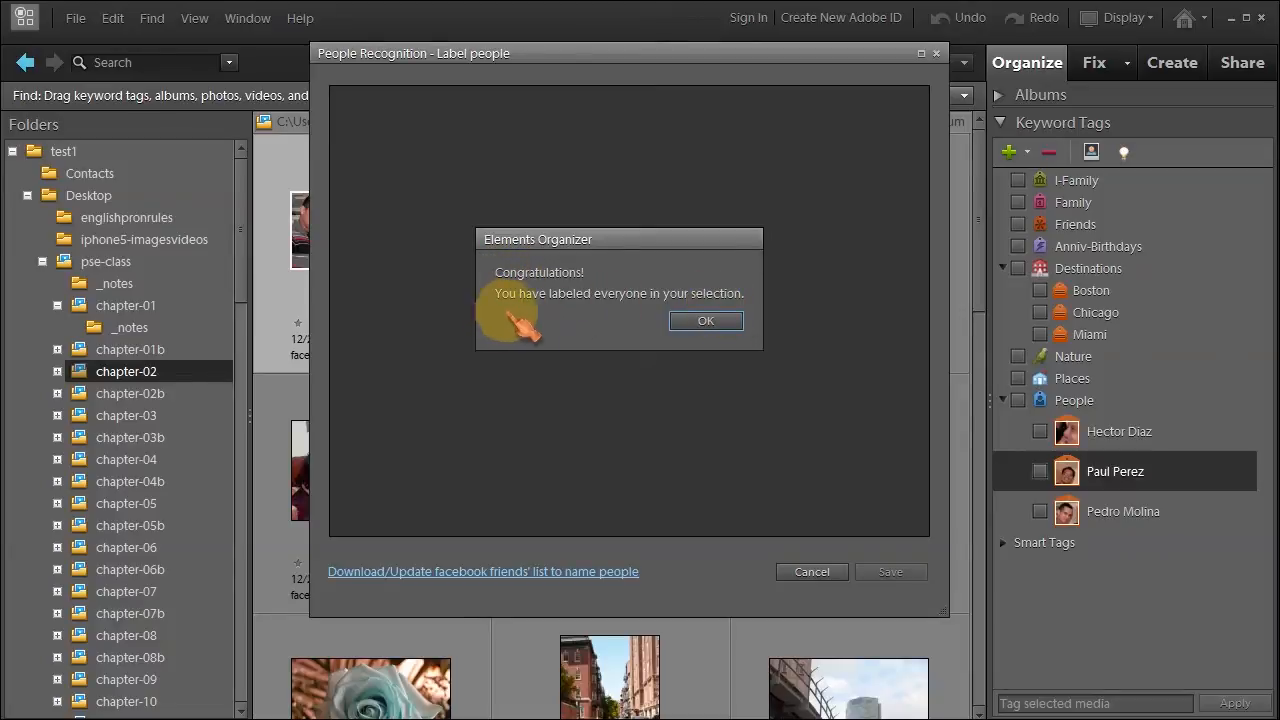
Dismiss the completion message and attach the newest person tag to face_recognition-1.tif.
{"action": "left_click", "coordinate": [705, 321]}
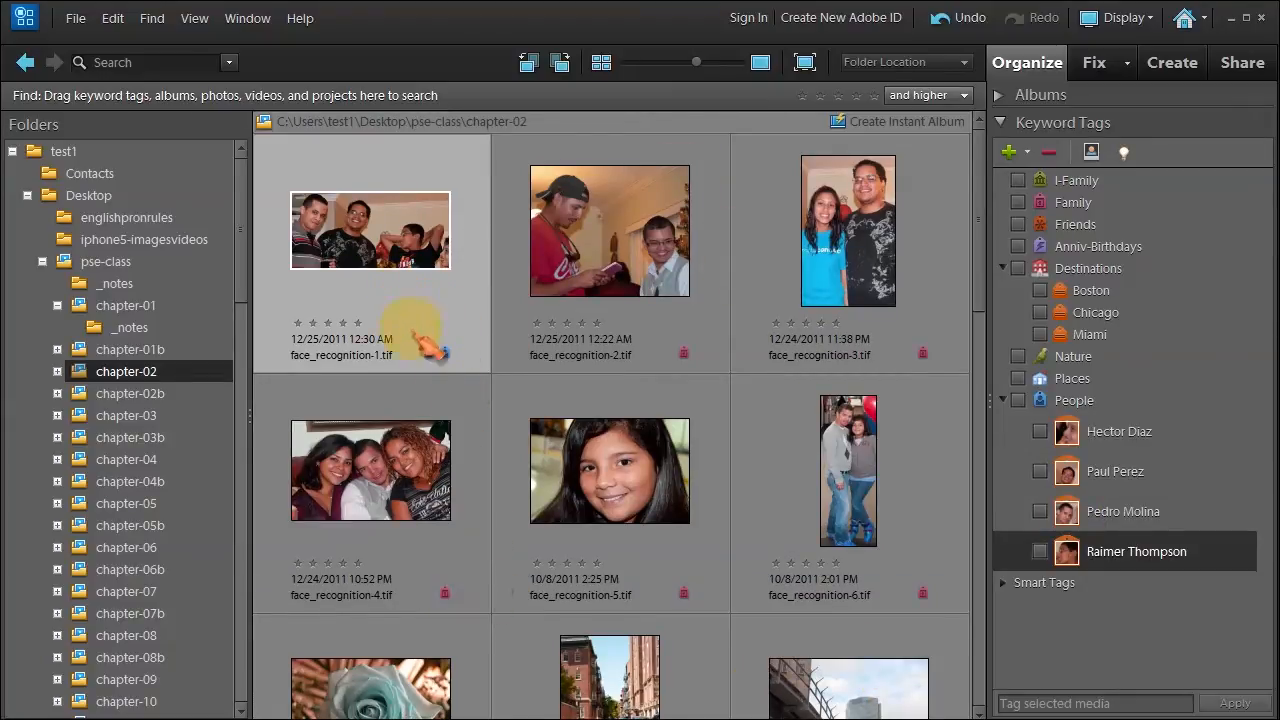
{"action": "left_click_drag", "start_coordinate": [430, 345], "coordinate": [433, 347]}
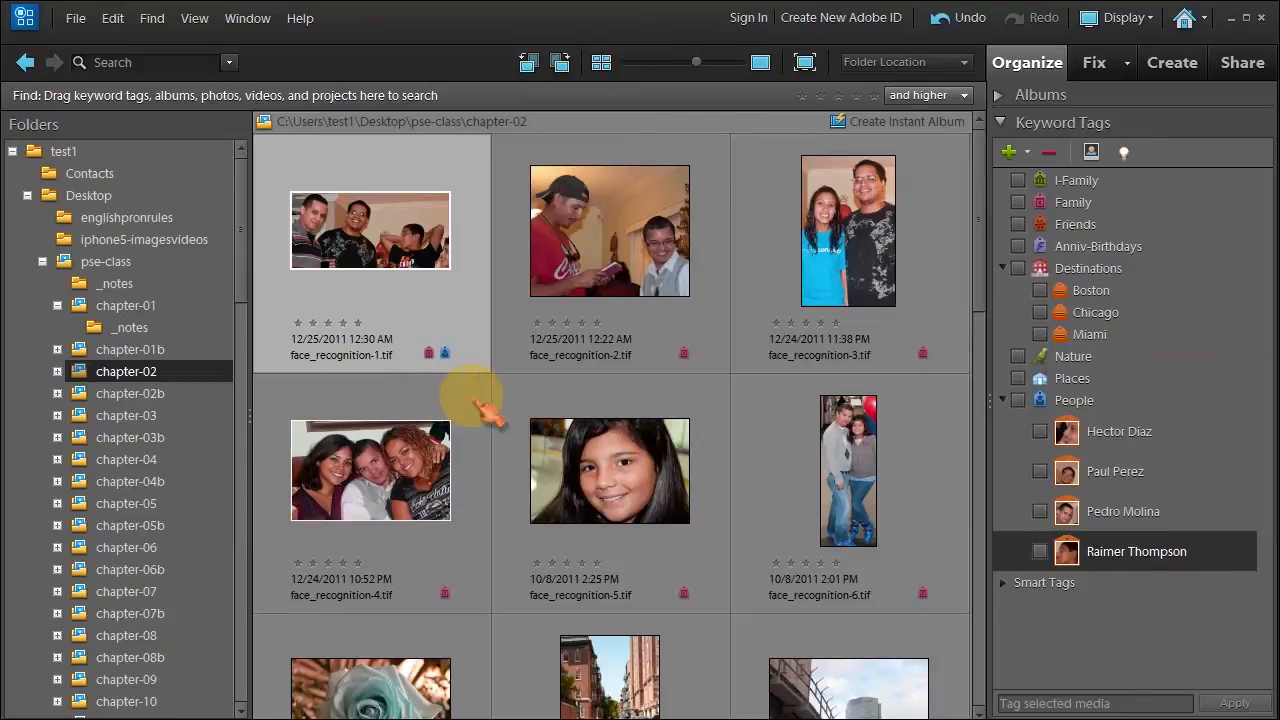
{"action": "left_click", "coordinate": [480, 408]}
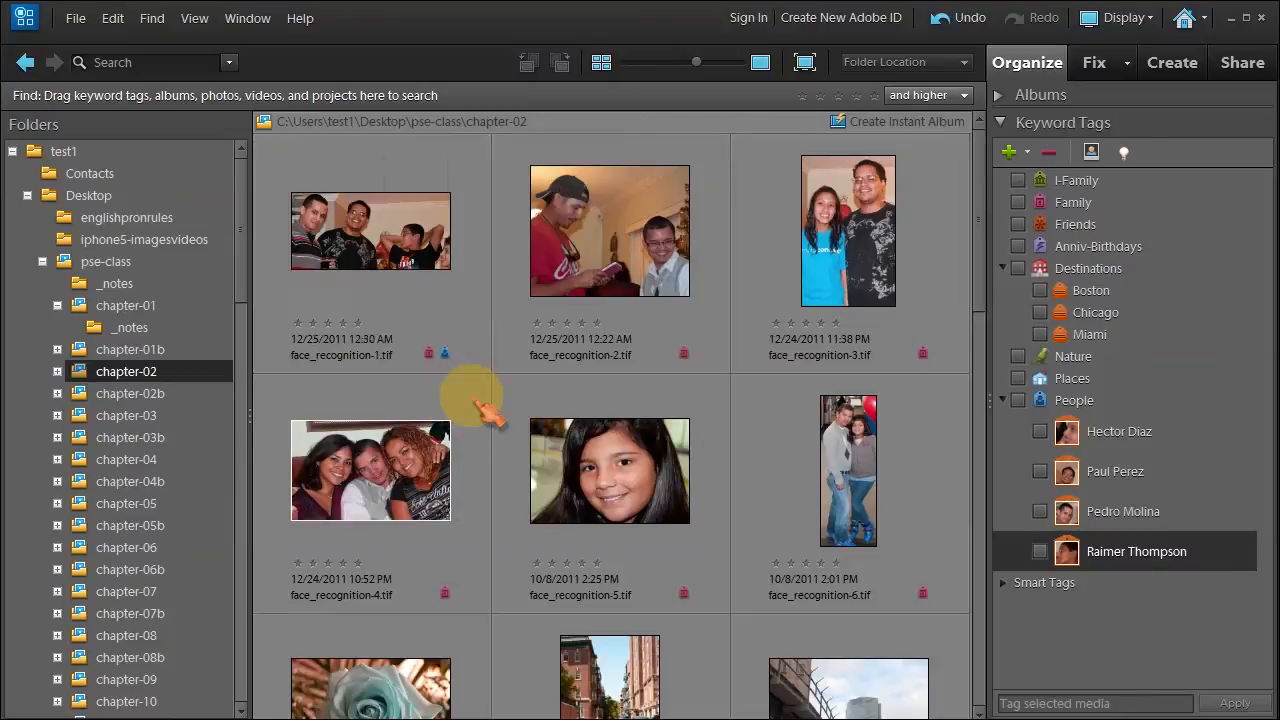
{"action": "left_click", "coordinate": [142, 378]}
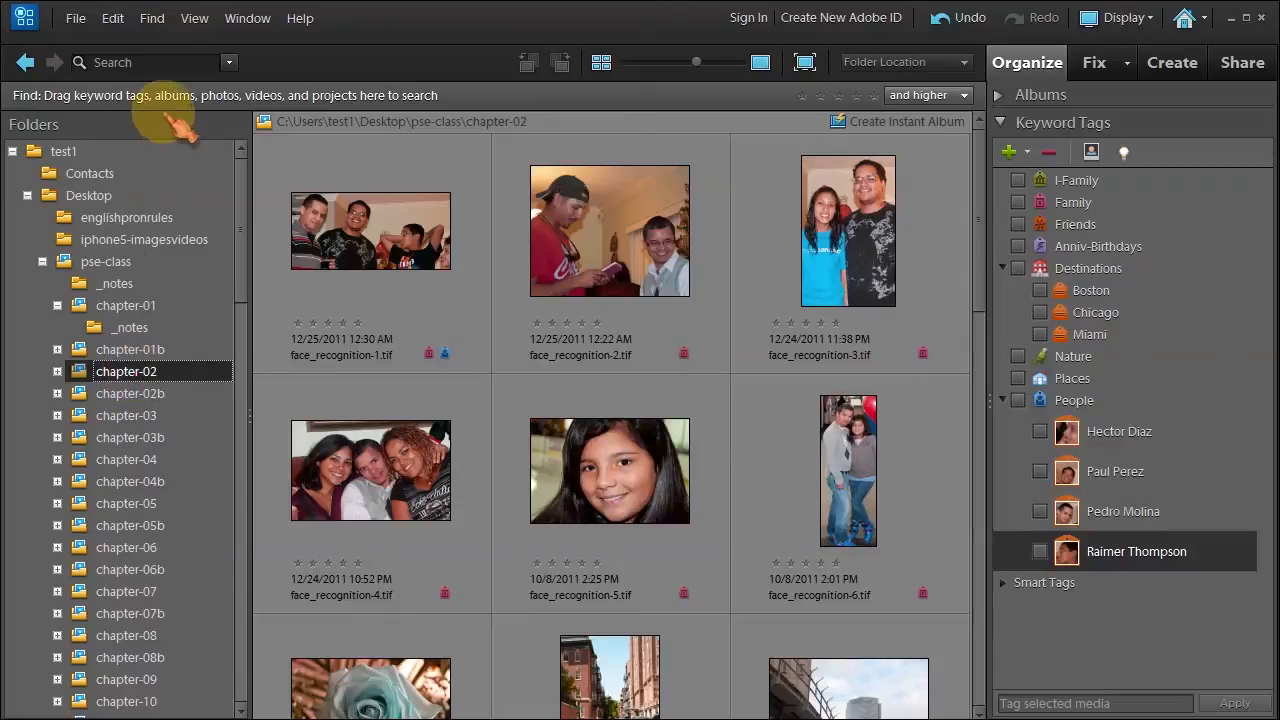
{"action": "left_click", "coordinate": [152, 18]}
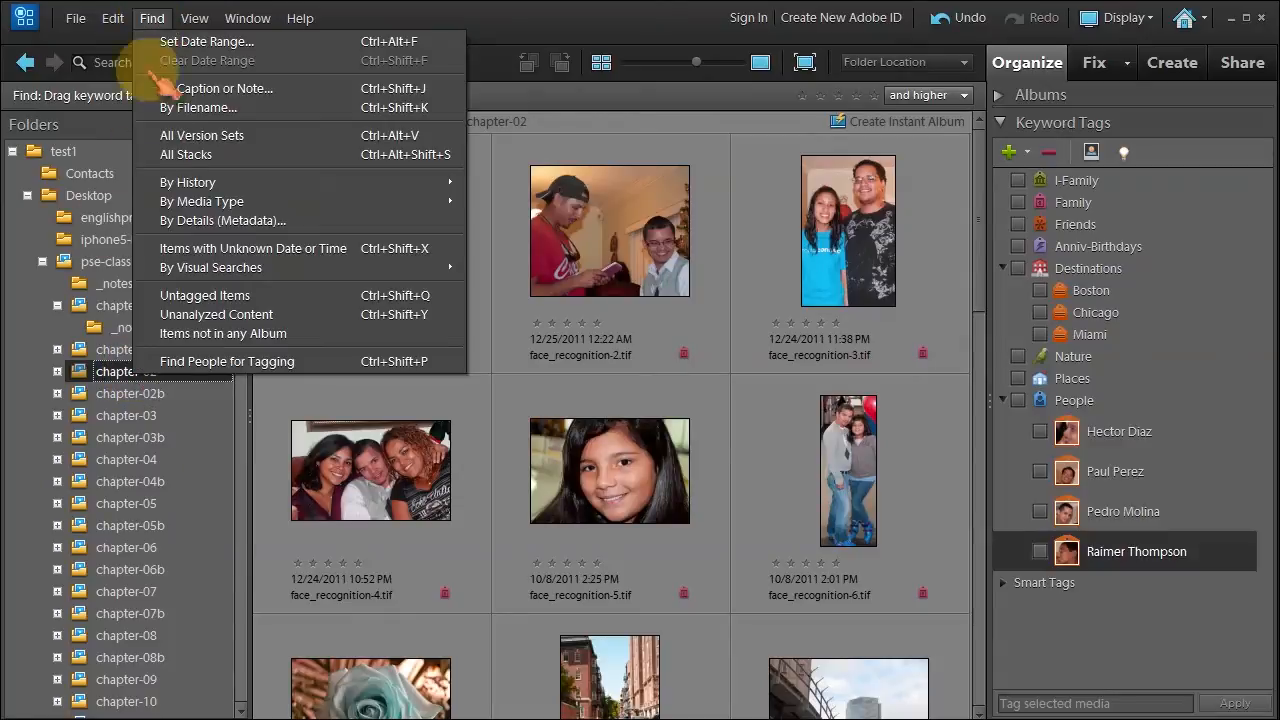
Run Find People for Tagging on all displayed photos.
{"action": "left_click", "coordinate": [226, 362]}
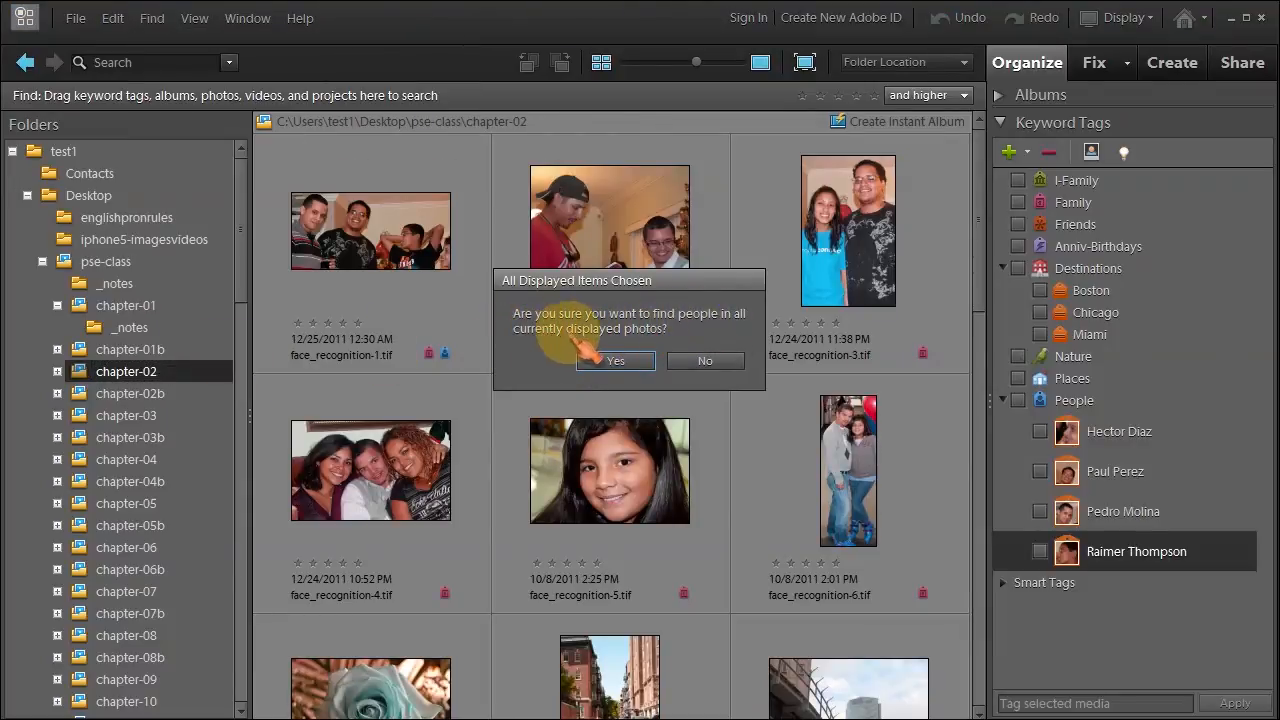
{"action": "left_click", "coordinate": [616, 362]}
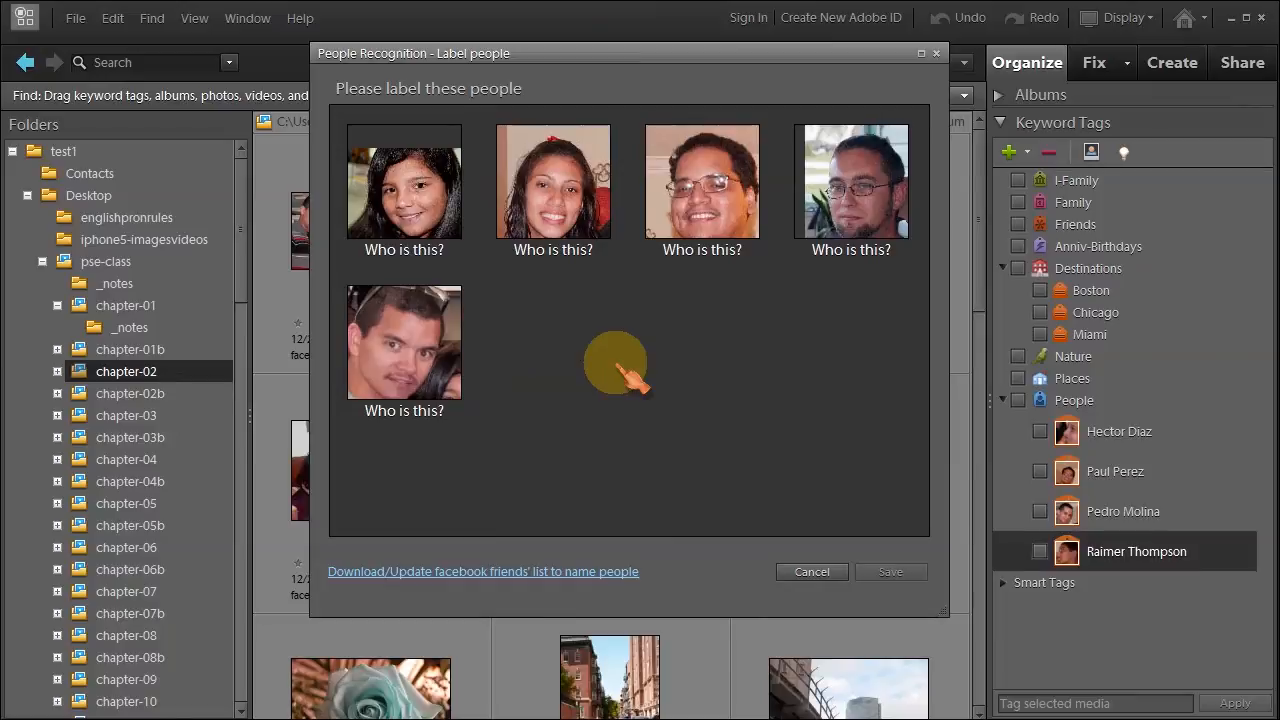
Name the first three faces from suggestions starting with j, j and p.
{"action": "left_click", "coordinate": [402, 250]}
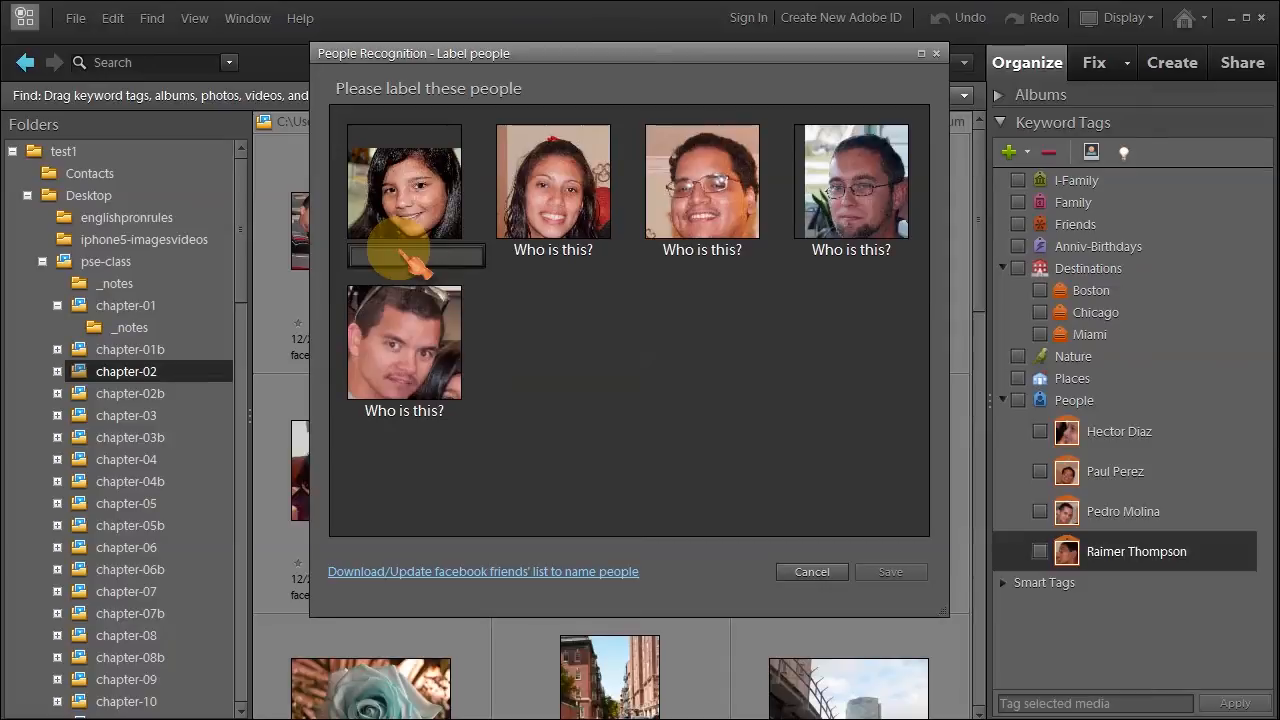
{"action": "type", "text": "j"}
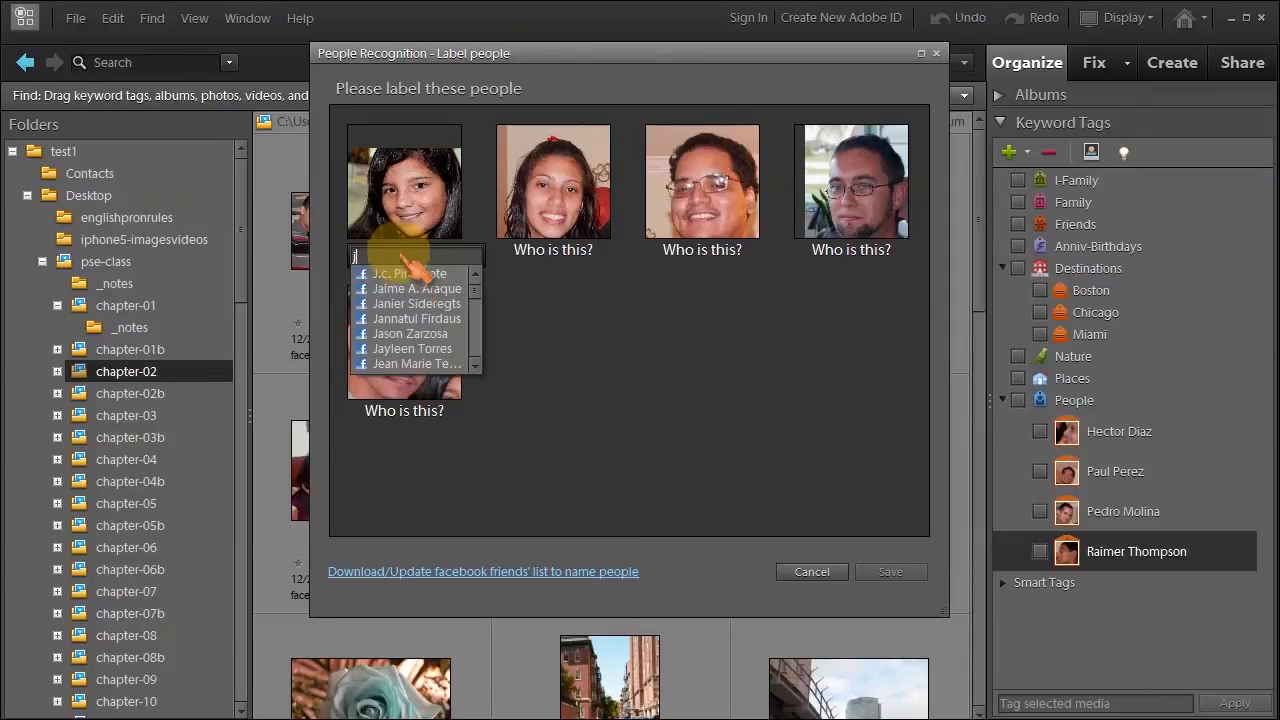
{"action": "left_click", "coordinate": [412, 349]}
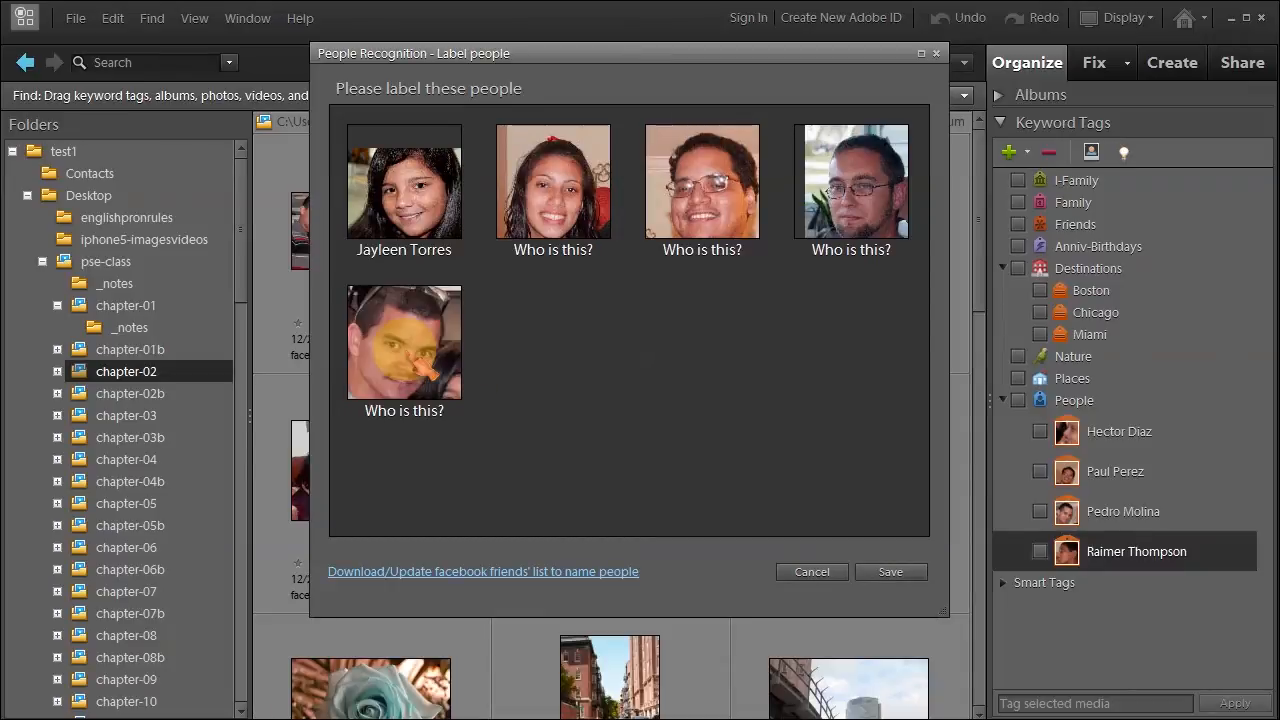
{"action": "left_click", "coordinate": [556, 256]}
{"action": "type", "text": "j"}
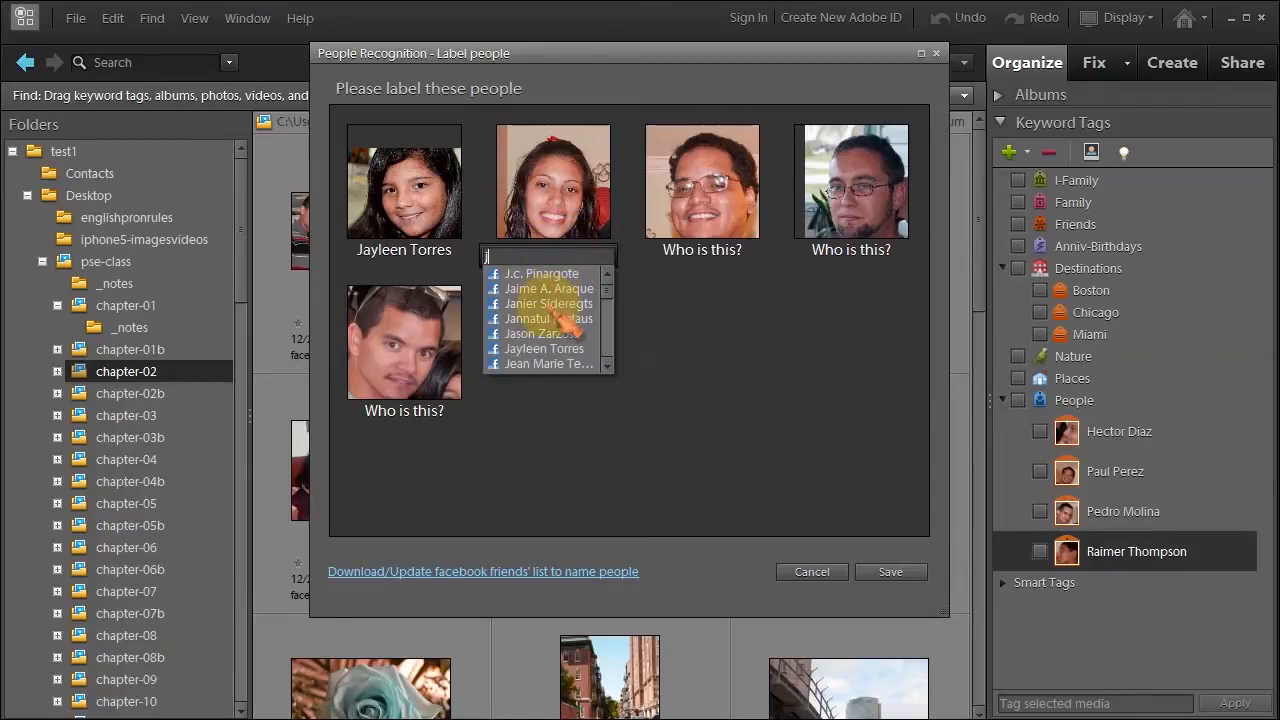
{"action": "left_click", "coordinate": [540, 364]}
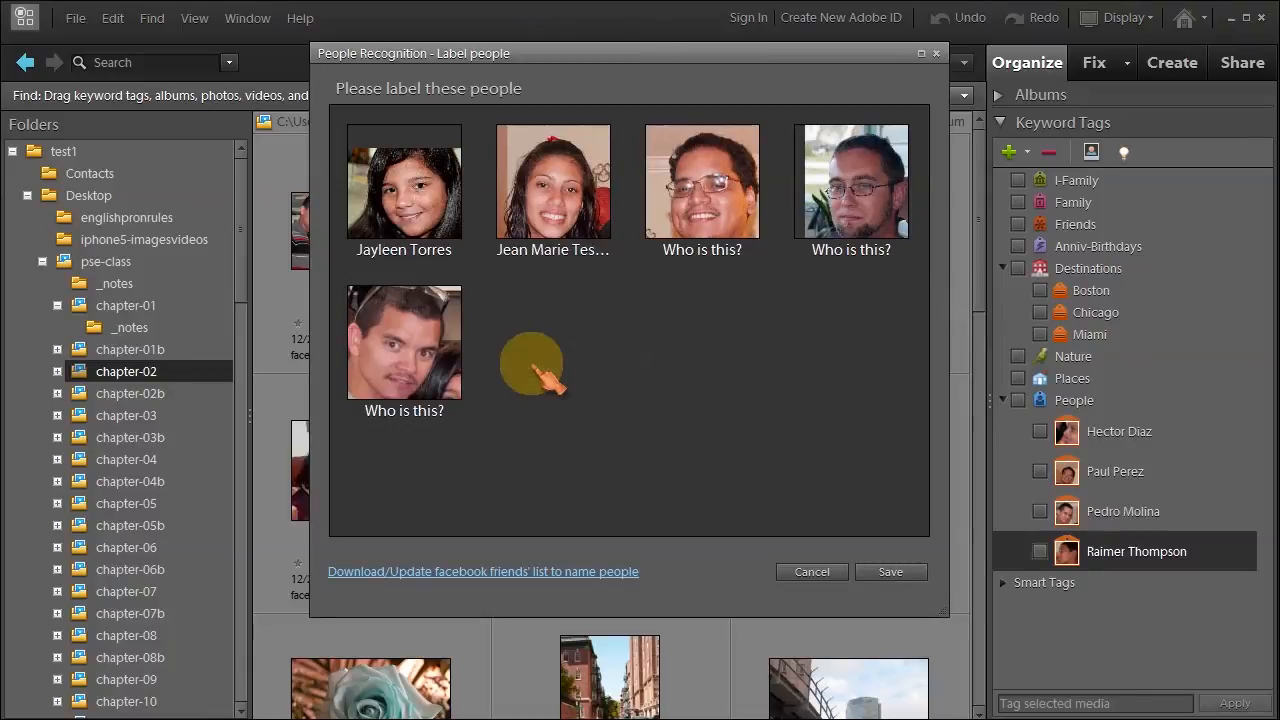
{"action": "left_click", "coordinate": [702, 250]}
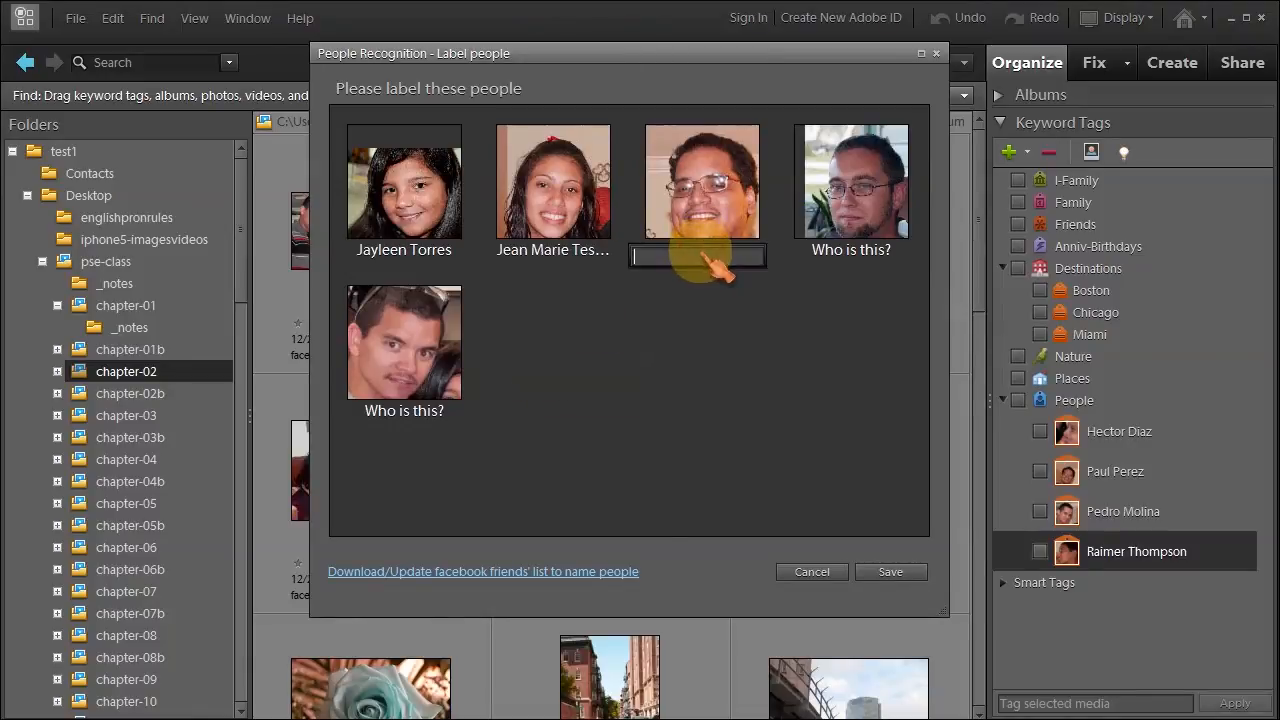
{"action": "type", "text": "p"}
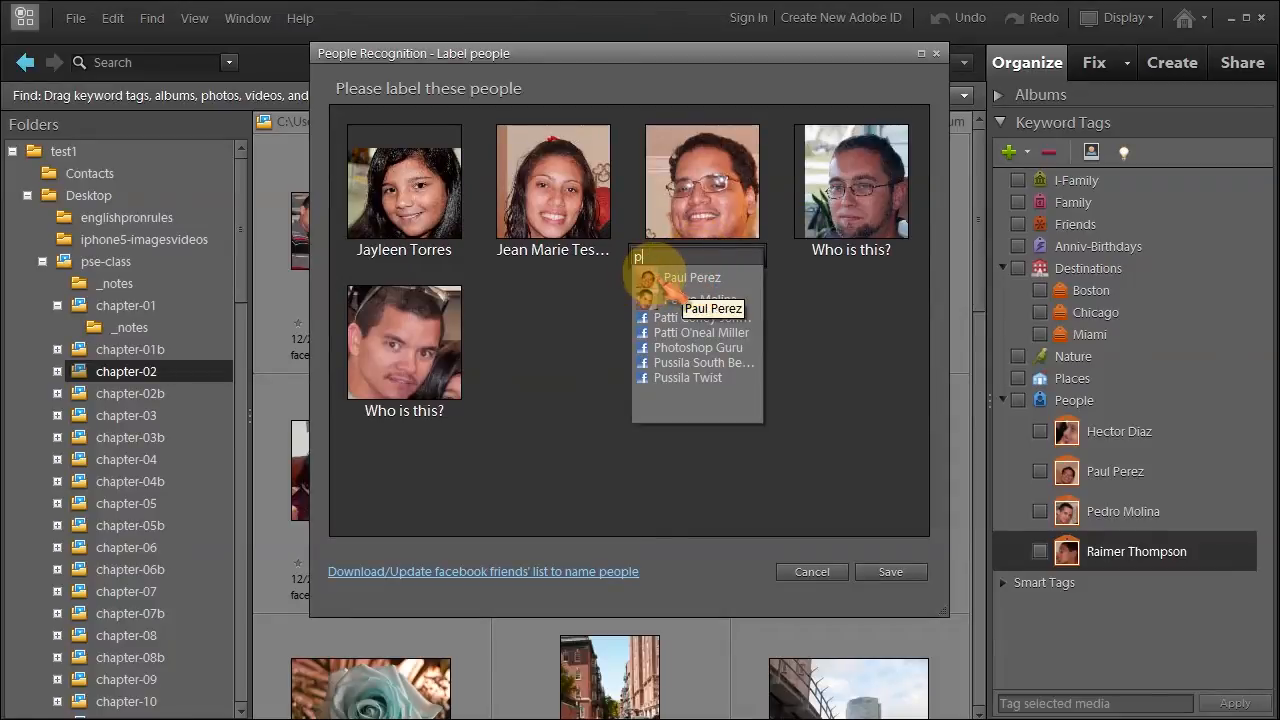
{"action": "left_click", "coordinate": [662, 279]}
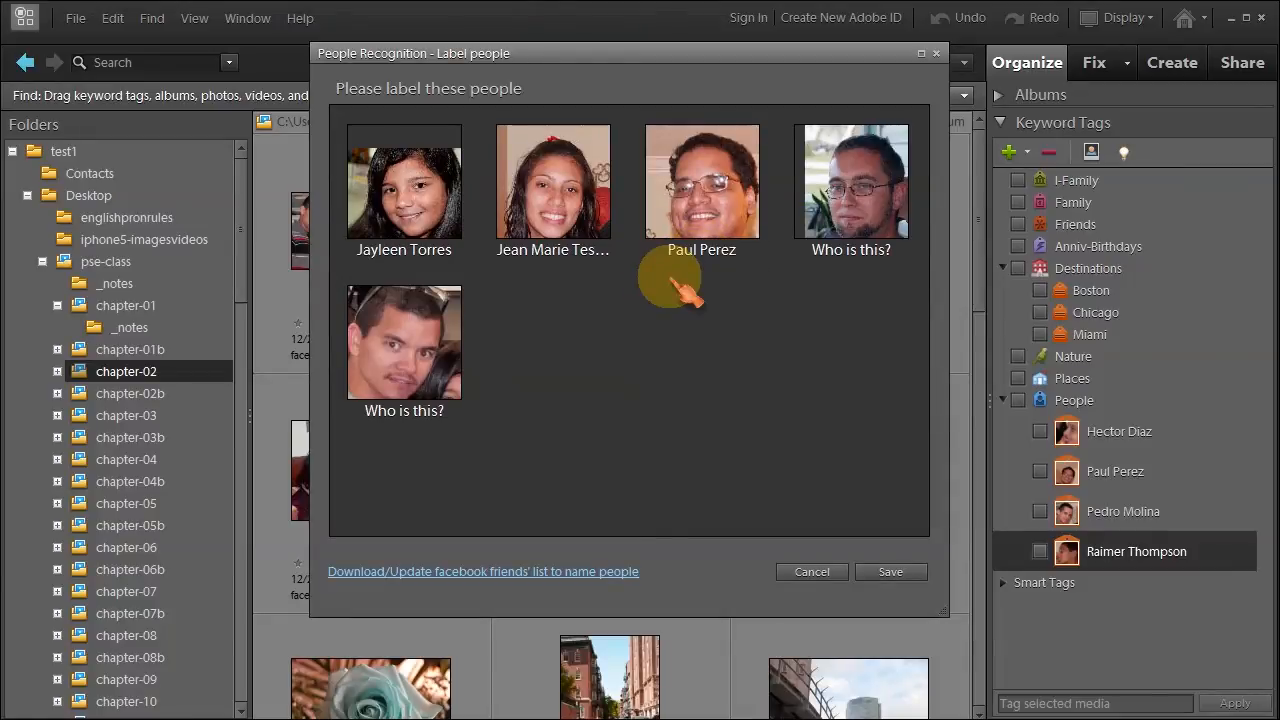
Name the fourth and fifth faces from suggestions starting with b and m, then save the batch.
{"action": "left_click", "coordinate": [836, 256]}
{"action": "type", "text": "b"}
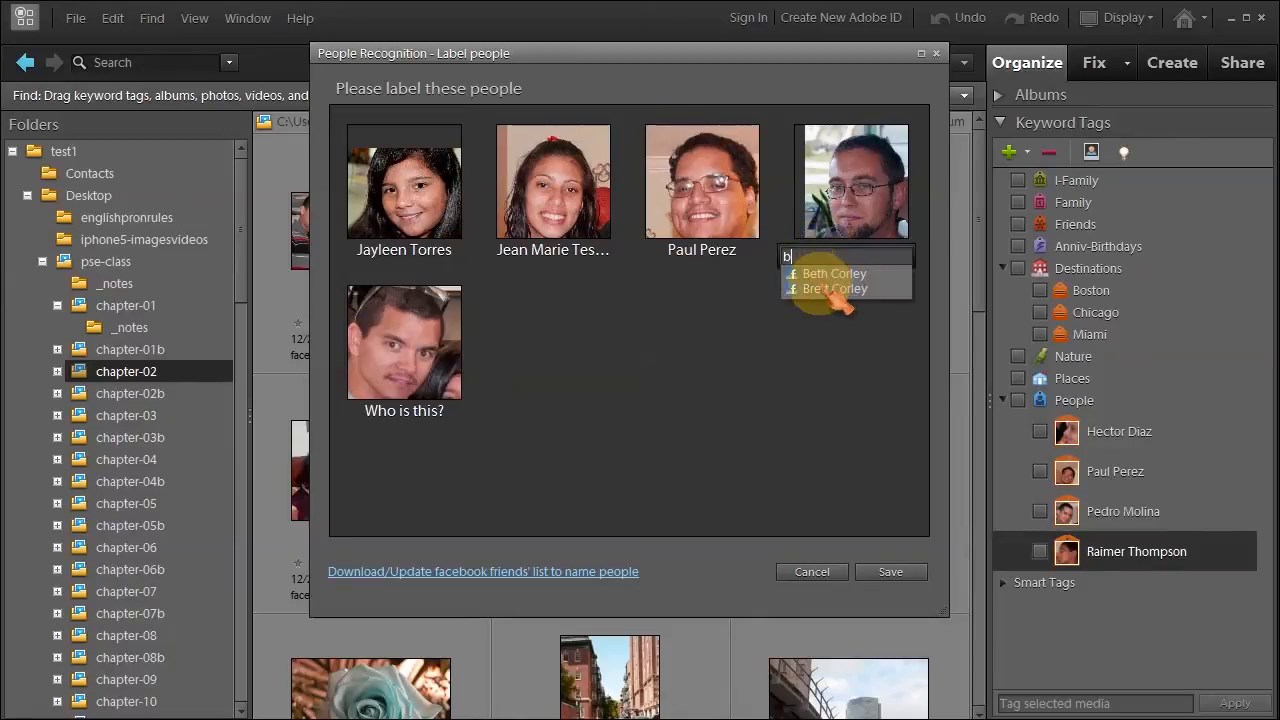
{"action": "left_click", "coordinate": [830, 278]}
{"action": "left_click", "coordinate": [404, 410]}
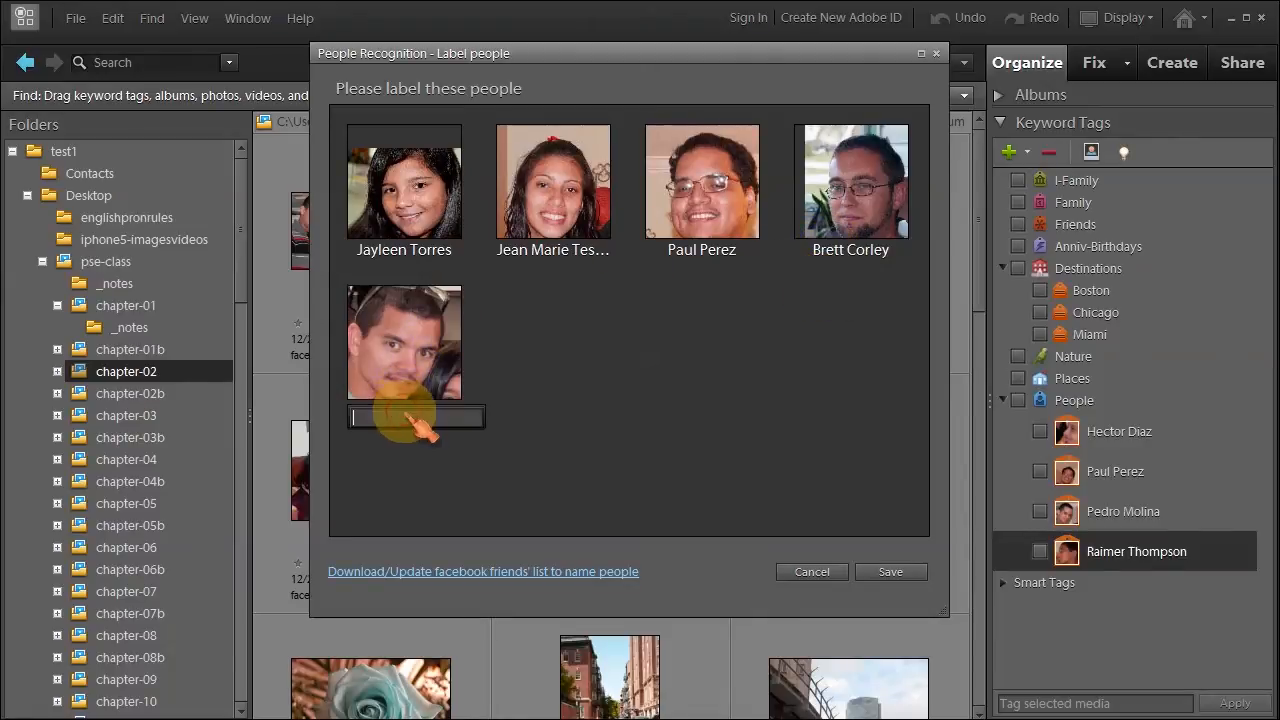
{"action": "type", "text": "m"}
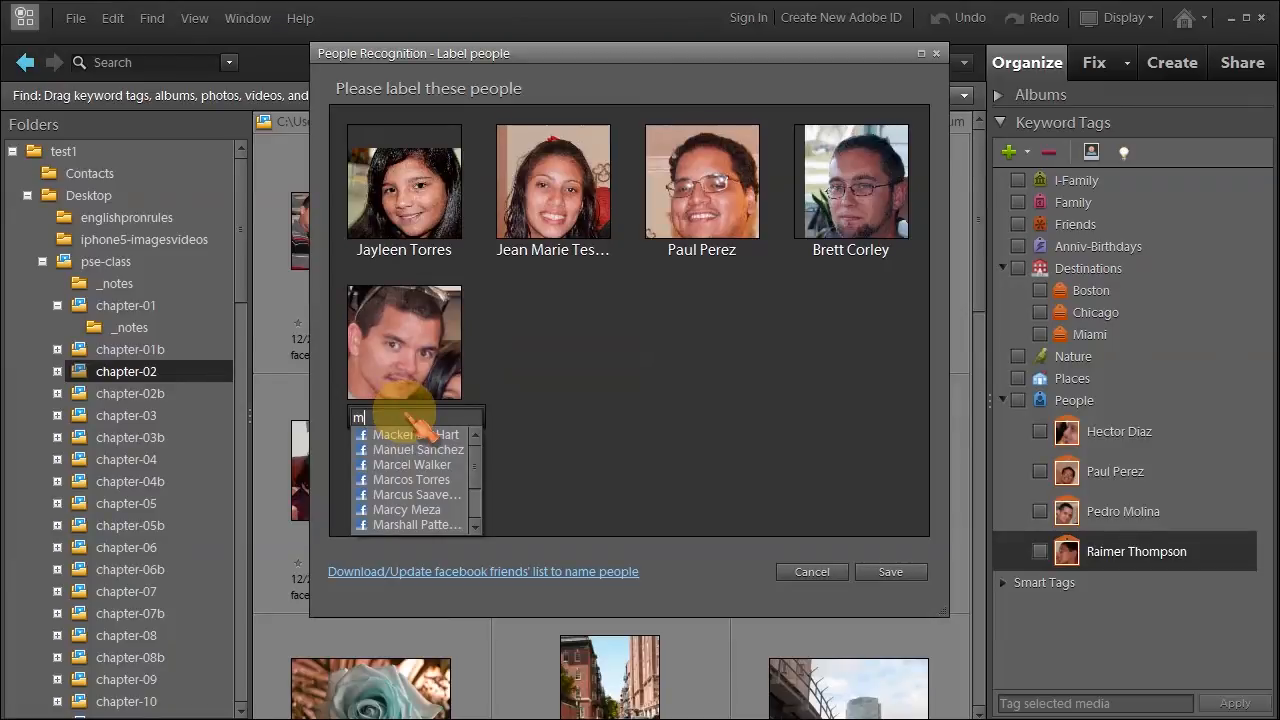
{"action": "left_click", "coordinate": [405, 480]}
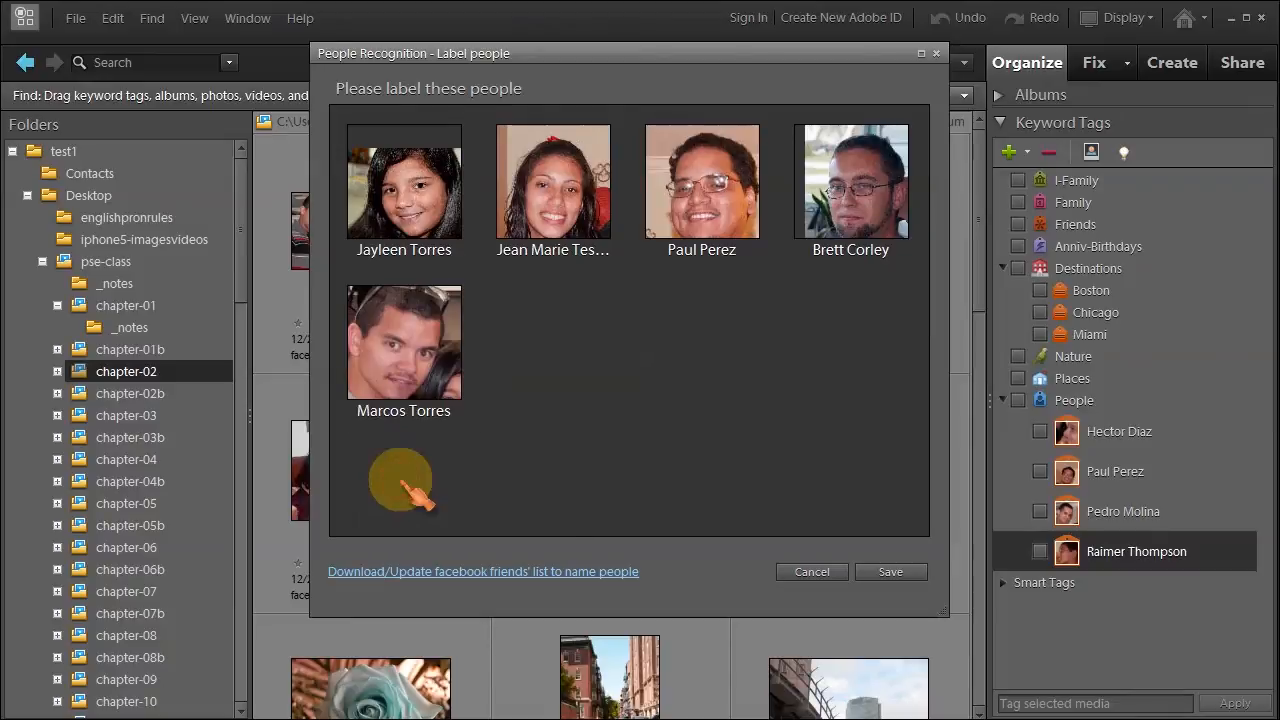
{"action": "left_click", "coordinate": [900, 575]}
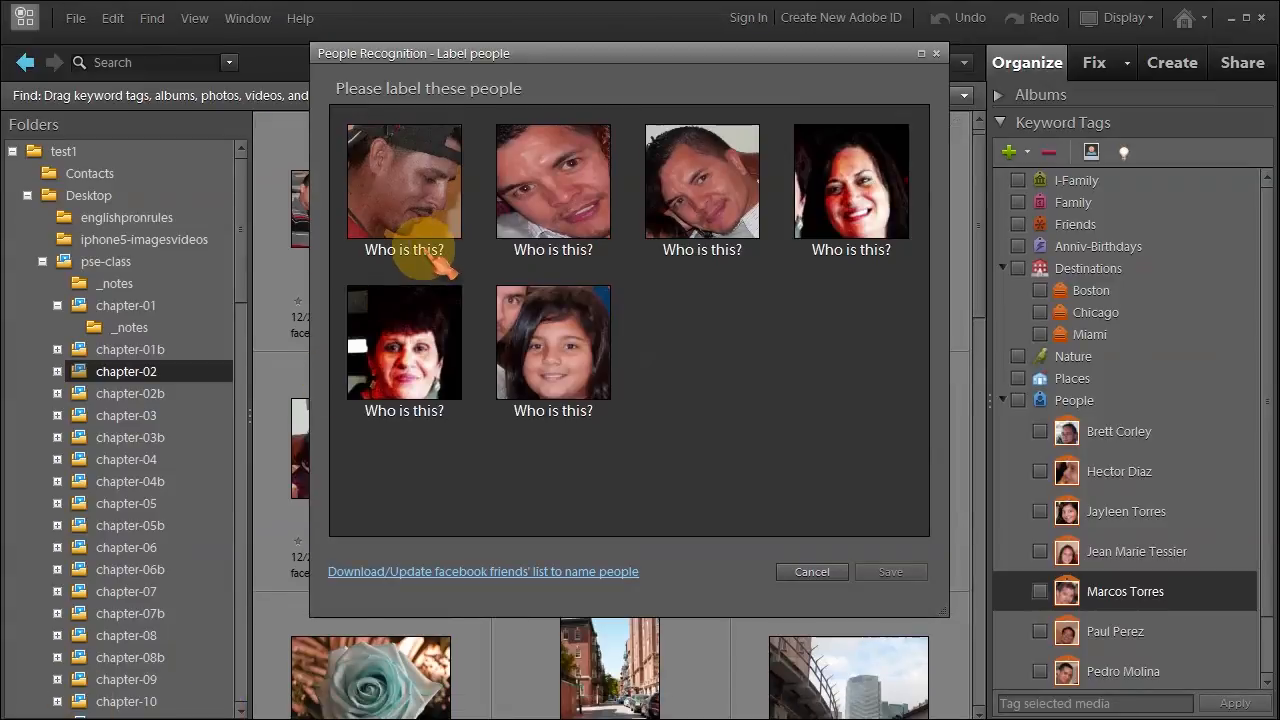
Name the girl, the older woman and the smiling woman, keeping both women unmatched to contacts.
{"action": "left_click", "coordinate": [556, 412]}
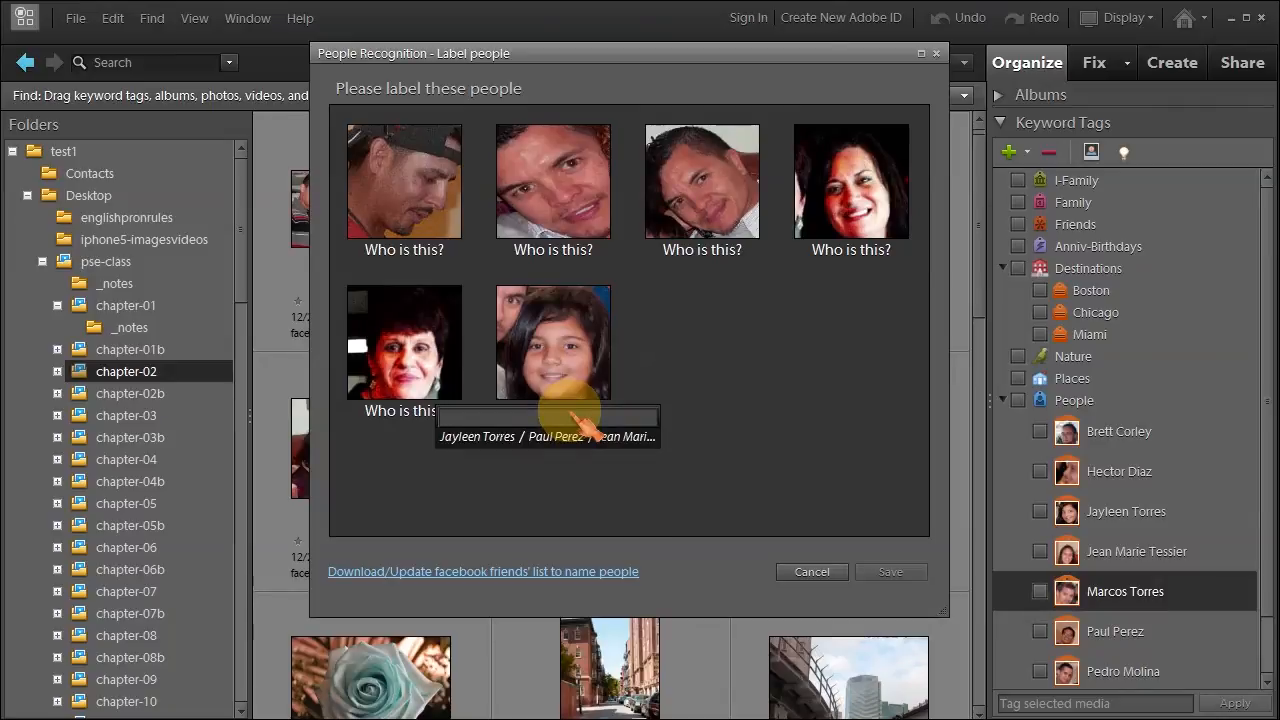
{"action": "left_click", "coordinate": [472, 436]}
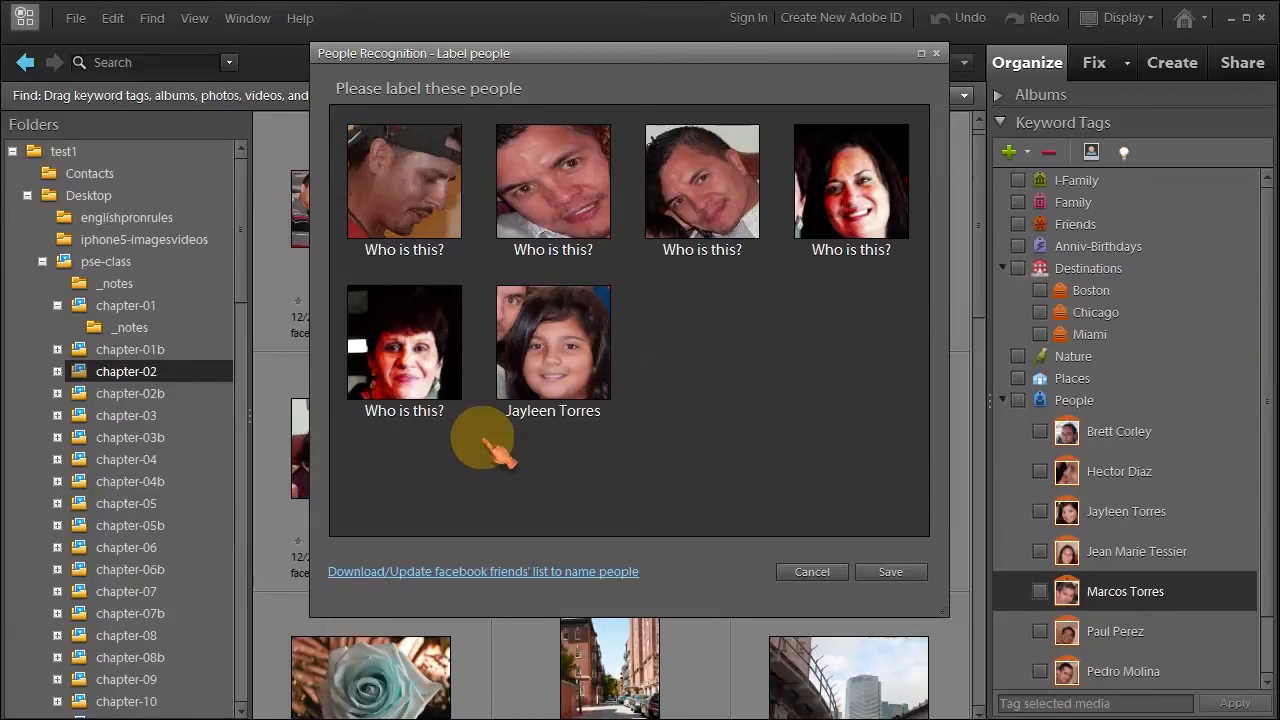
{"action": "left_click", "coordinate": [388, 418]}
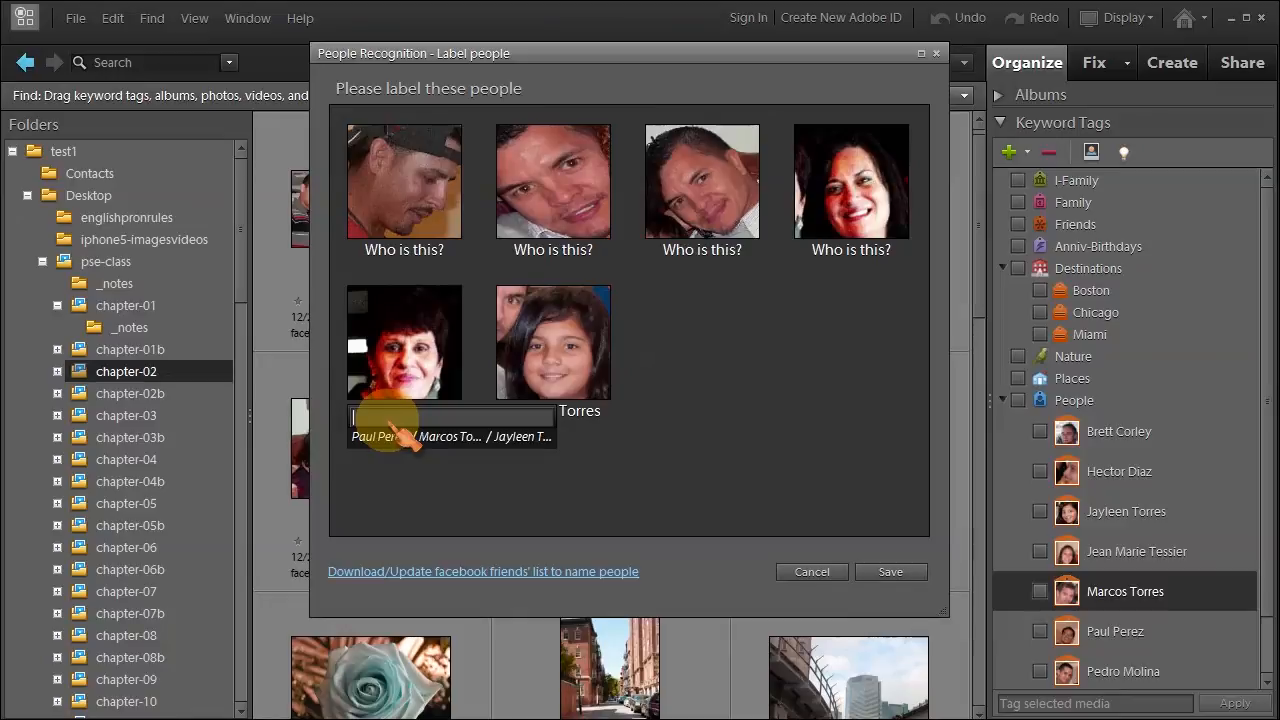
{"action": "type", "text": "c"}
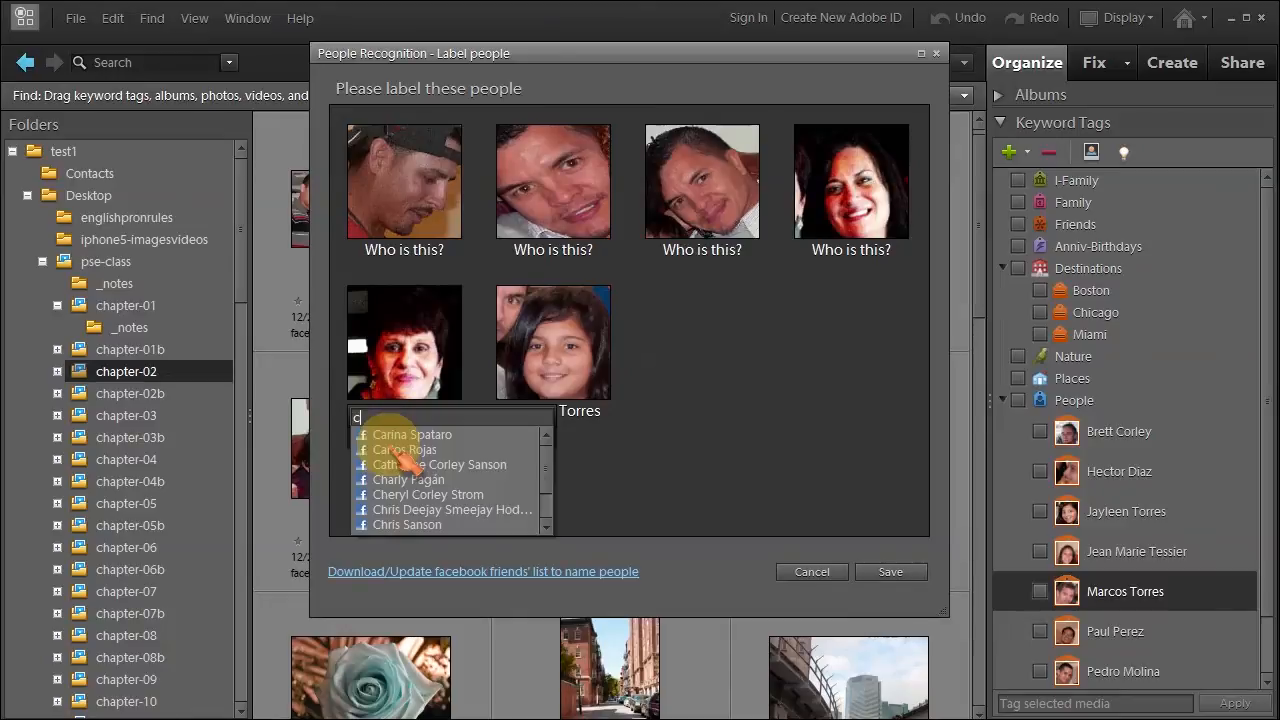
{"action": "left_click", "coordinate": [410, 465]}
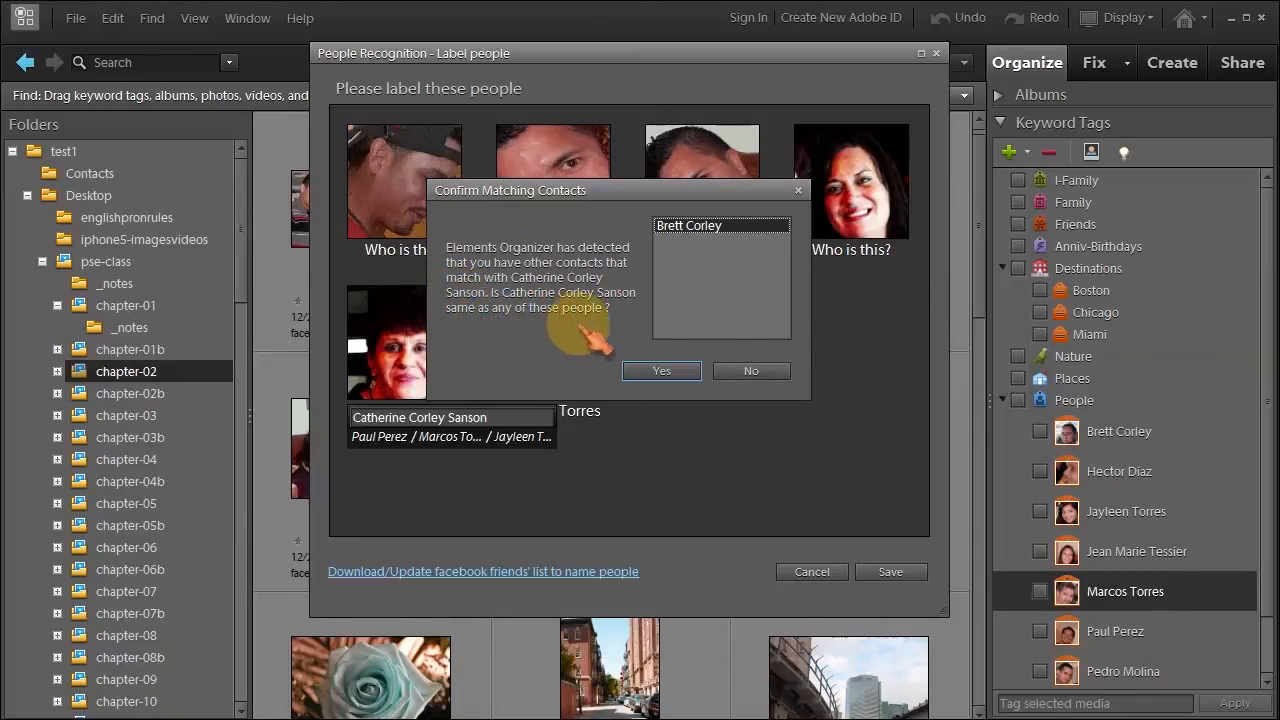
{"action": "left_click", "coordinate": [751, 371]}
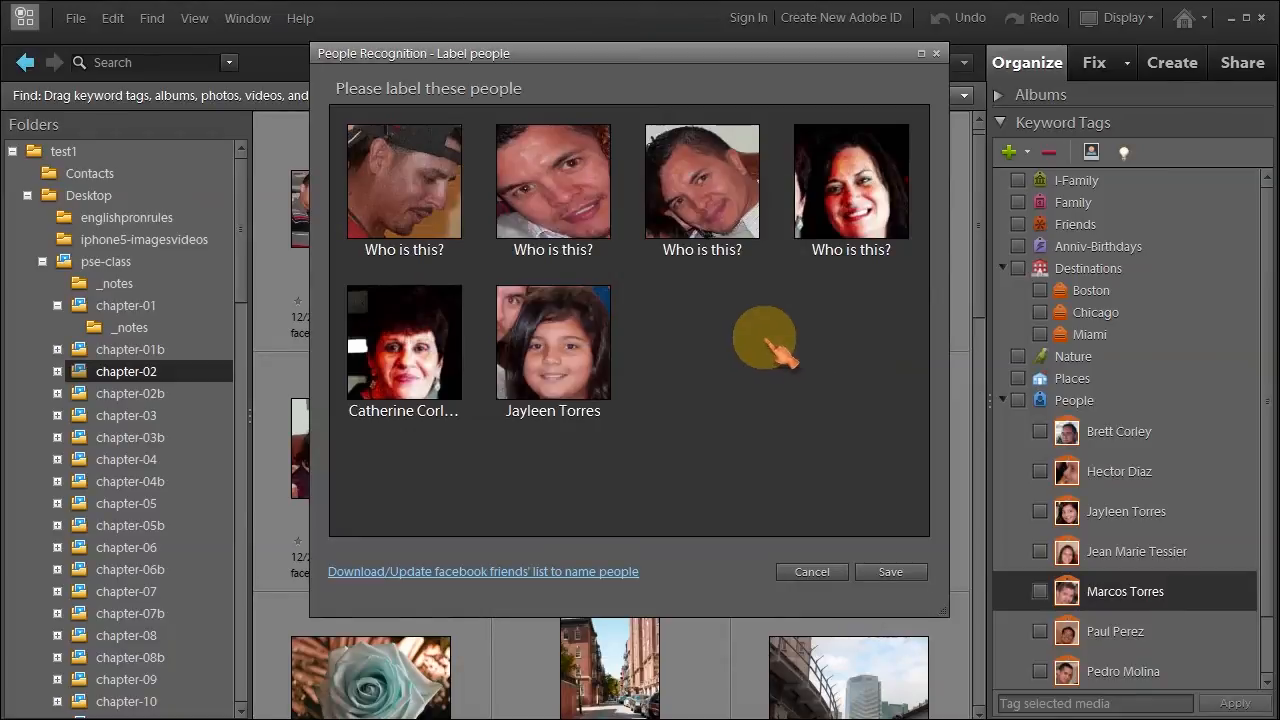
{"action": "left_click", "coordinate": [850, 250]}
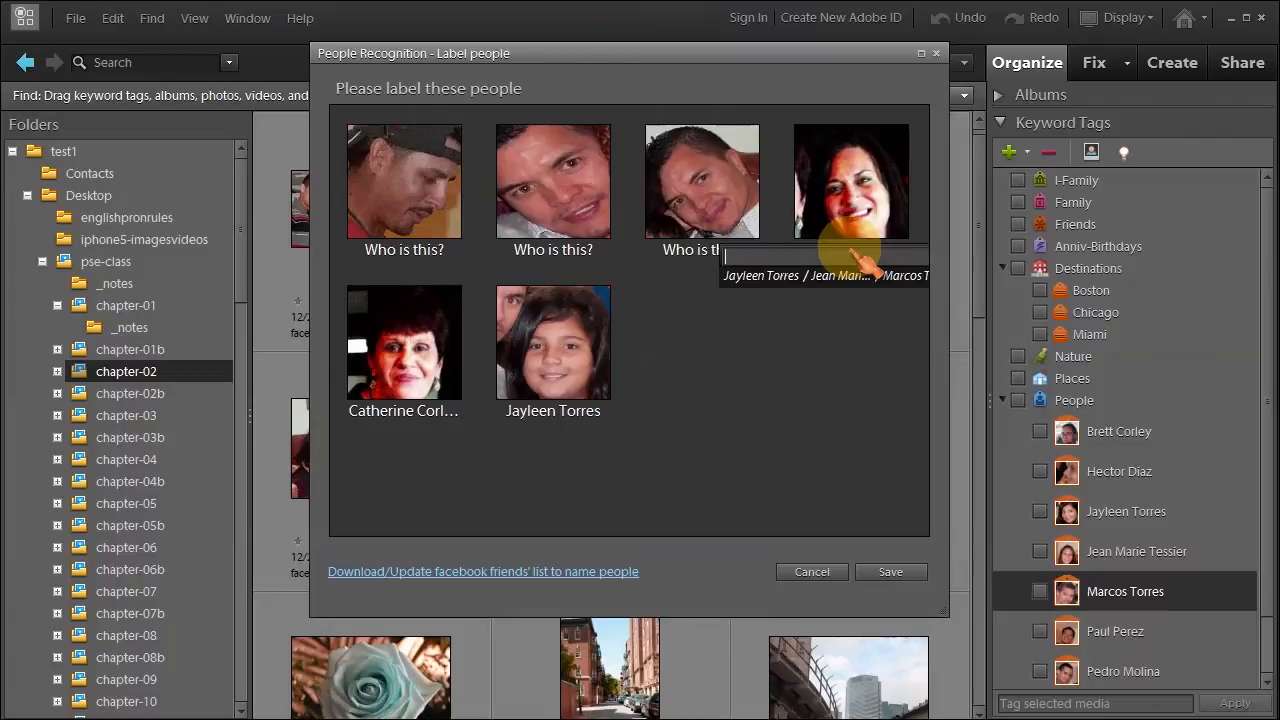
{"action": "key", "text": "Return"}
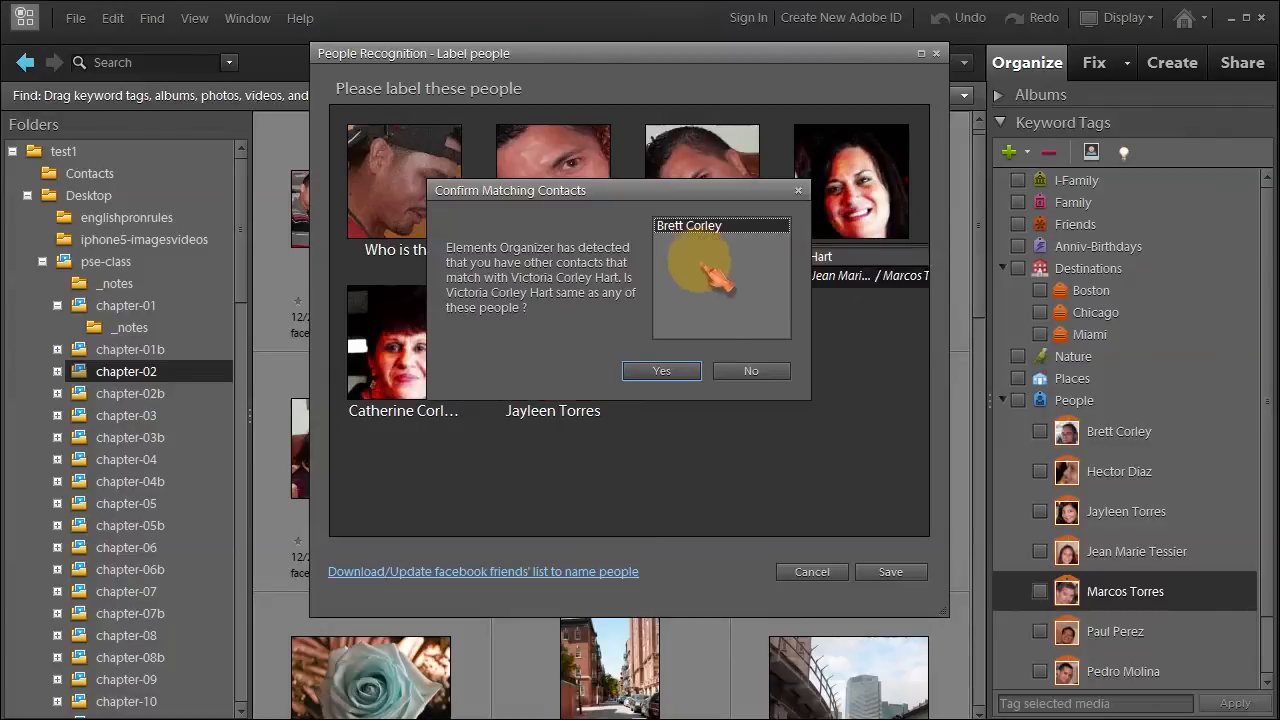
{"action": "left_click", "coordinate": [751, 371]}
Give the second and third faces the same existing person's name.
{"action": "left_click", "coordinate": [701, 250]}
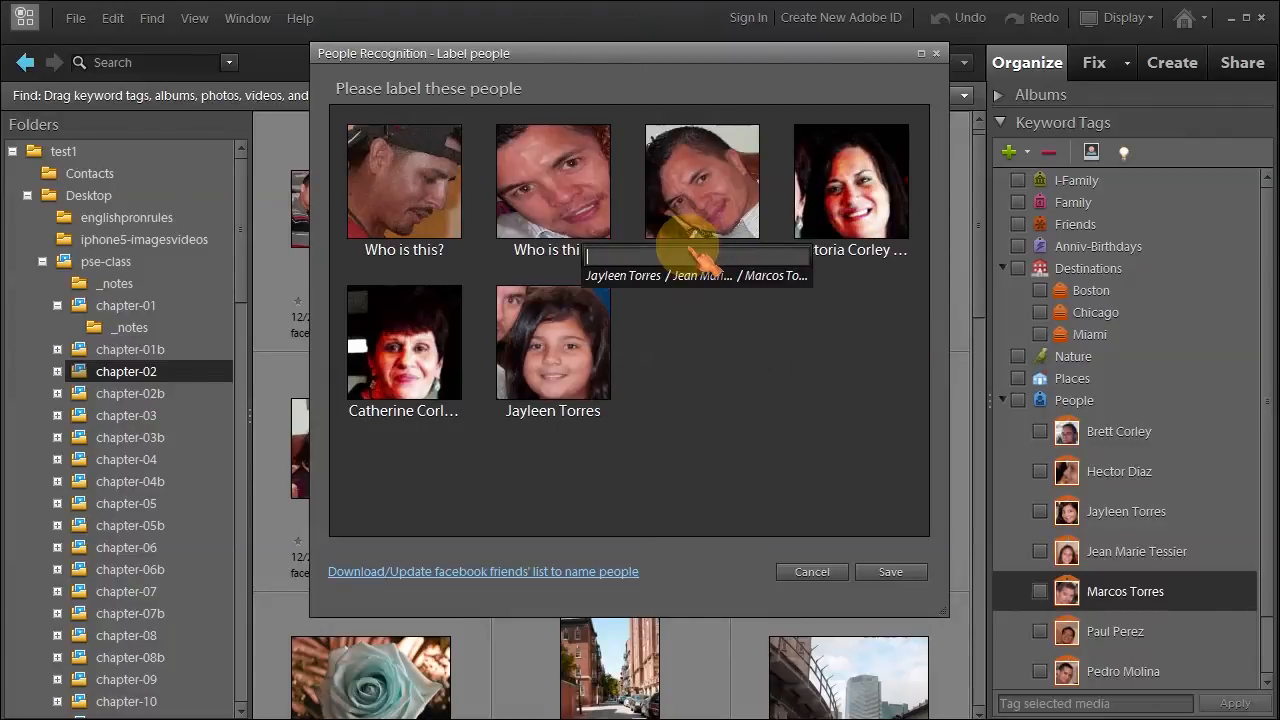
{"action": "left_click", "coordinate": [770, 275]}
{"action": "left_click", "coordinate": [597, 237]}
{"action": "left_click", "coordinate": [647, 289]}
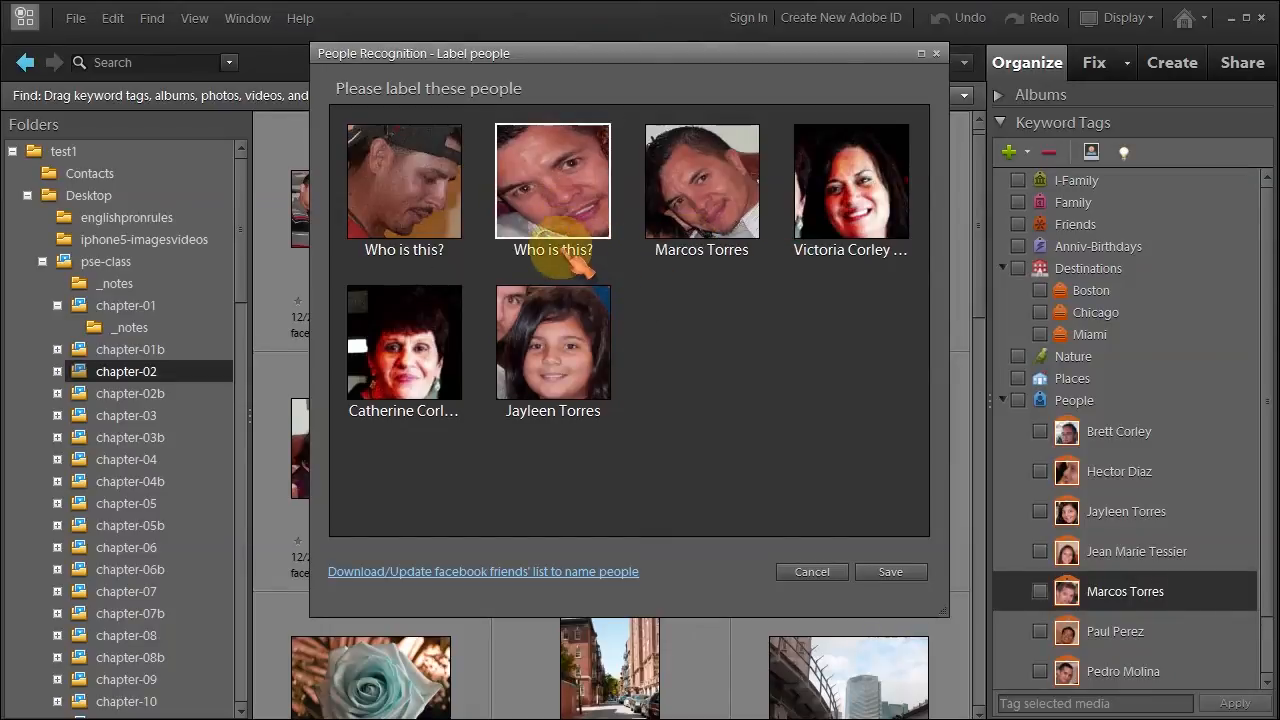
{"action": "left_click", "coordinate": [558, 215]}
{"action": "left_click", "coordinate": [618, 275]}
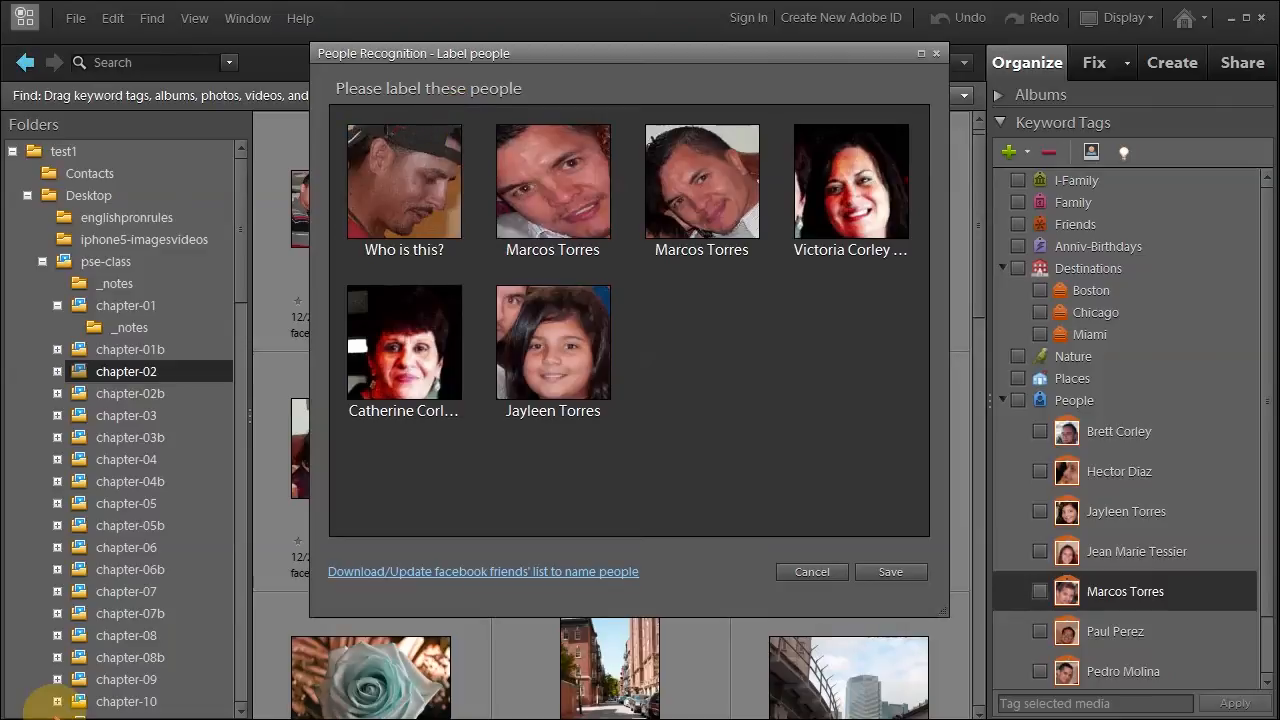
Name the first face from the 'h' suggestions, keep him unmatched, and save the batch.
{"action": "left_click", "coordinate": [412, 249]}
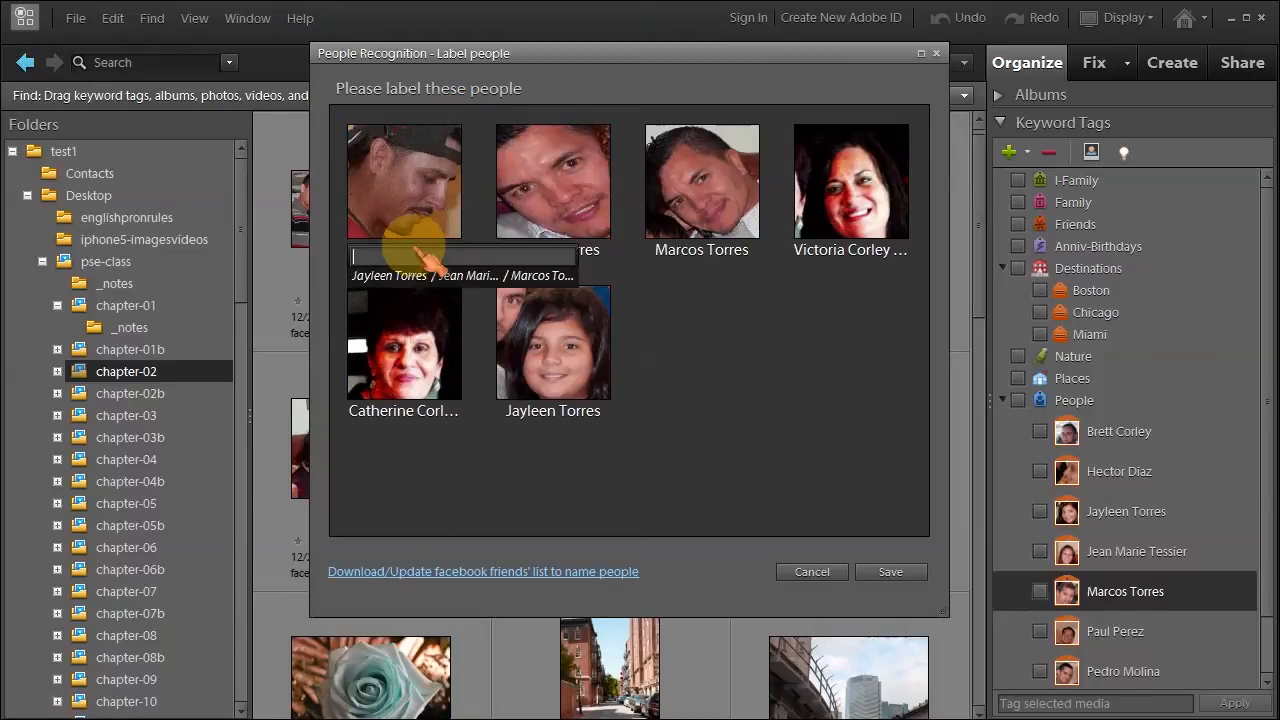
{"action": "type", "text": "h"}
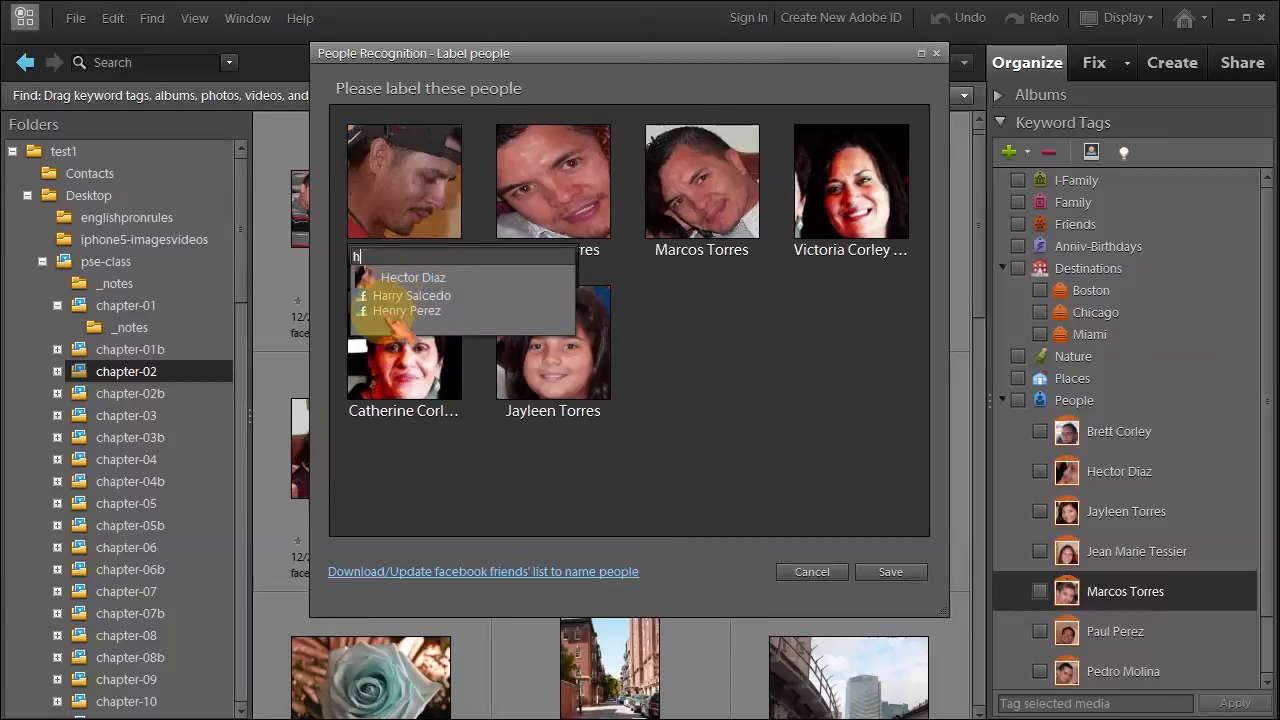
{"action": "left_click", "coordinate": [400, 311]}
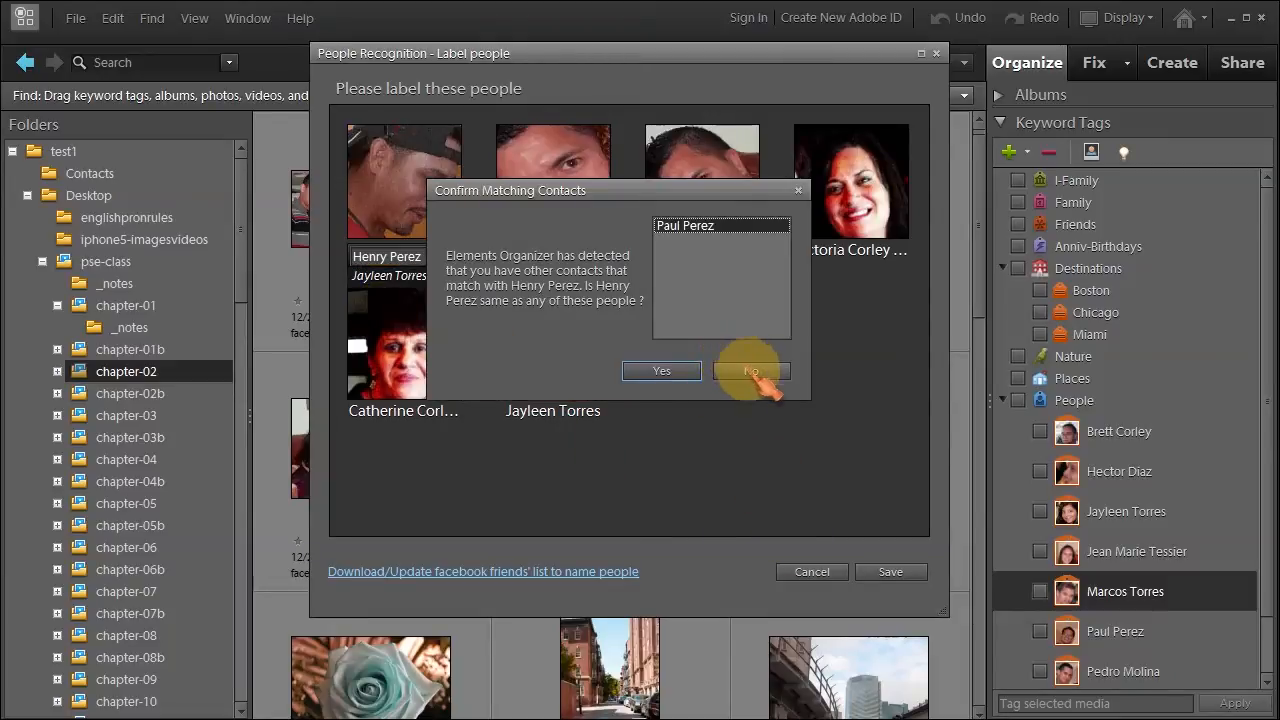
{"action": "left_click", "coordinate": [752, 371]}
{"action": "left_click", "coordinate": [900, 572]}
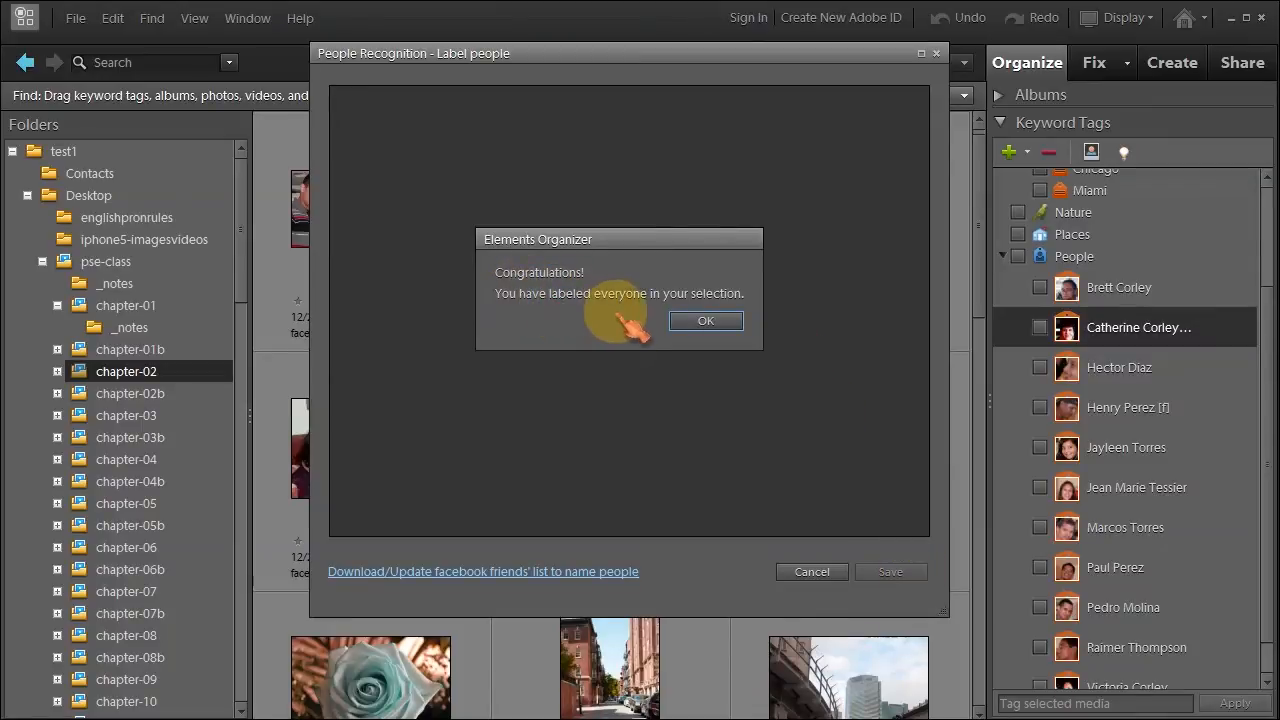
Dismiss the Congratulations message and view face_recognition-1.tif full-size with its name labels.
{"action": "left_click", "coordinate": [700, 324]}
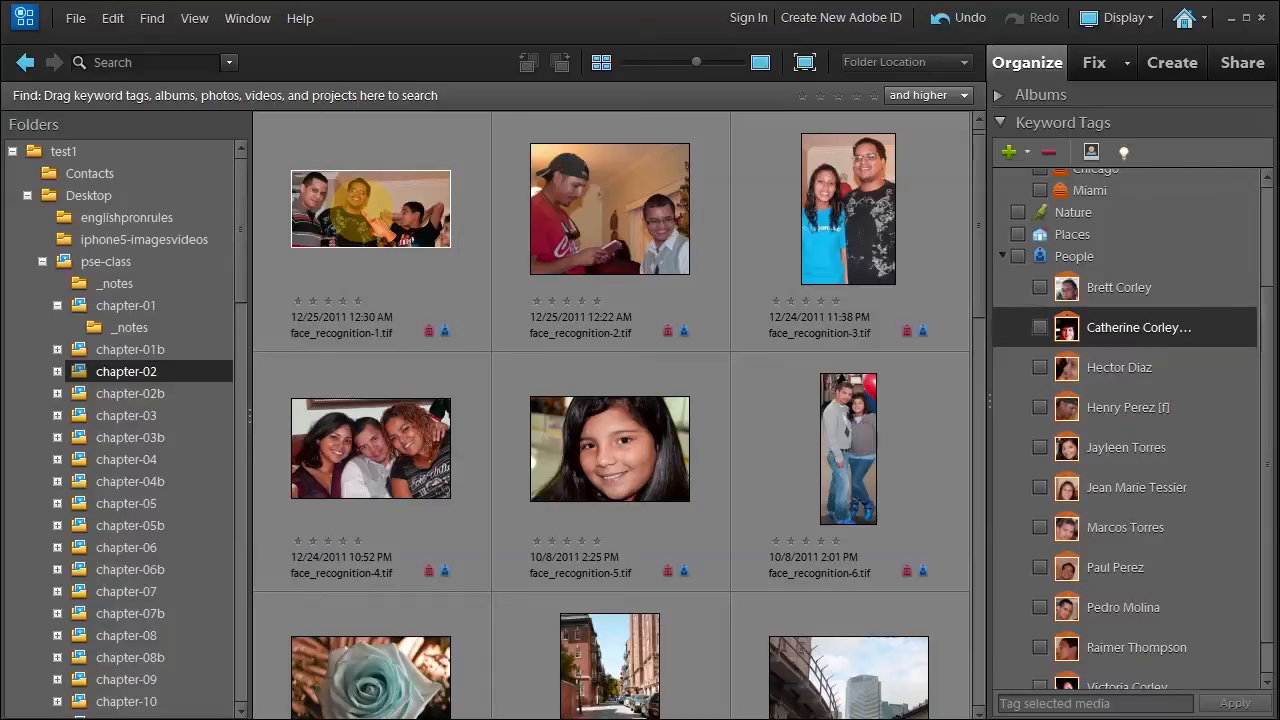
{"action": "double_click", "coordinate": [352, 210]}
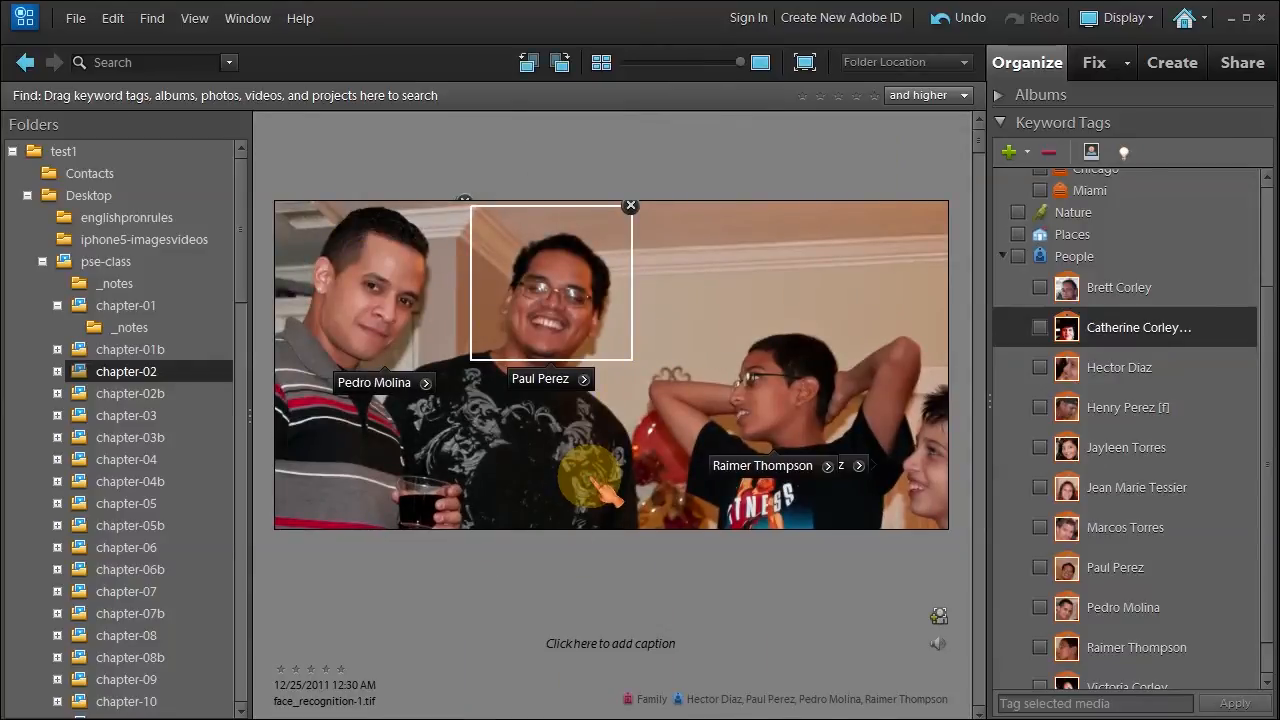
{"action": "key", "text": "Right"}
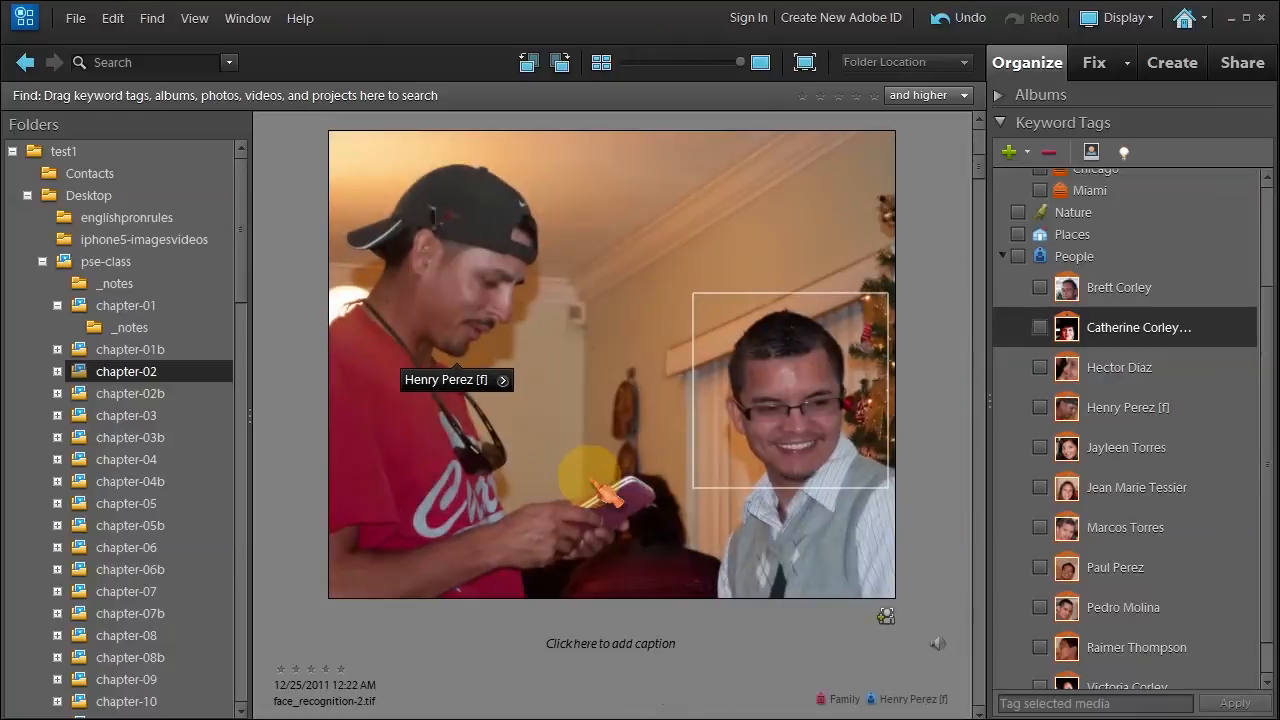
{"action": "key", "text": "Left"}
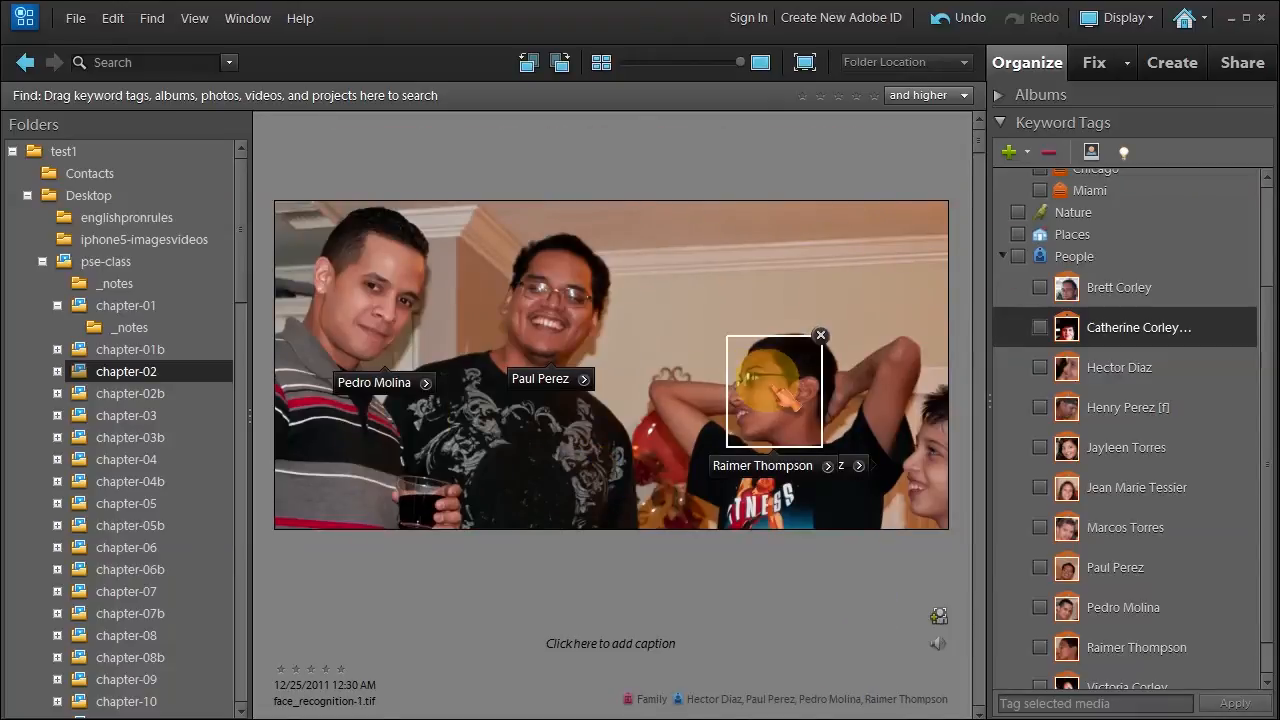
Add a face box fitted to the boy in the black shirt, then undo the extra tag change.
{"action": "left_click", "coordinate": [938, 620]}
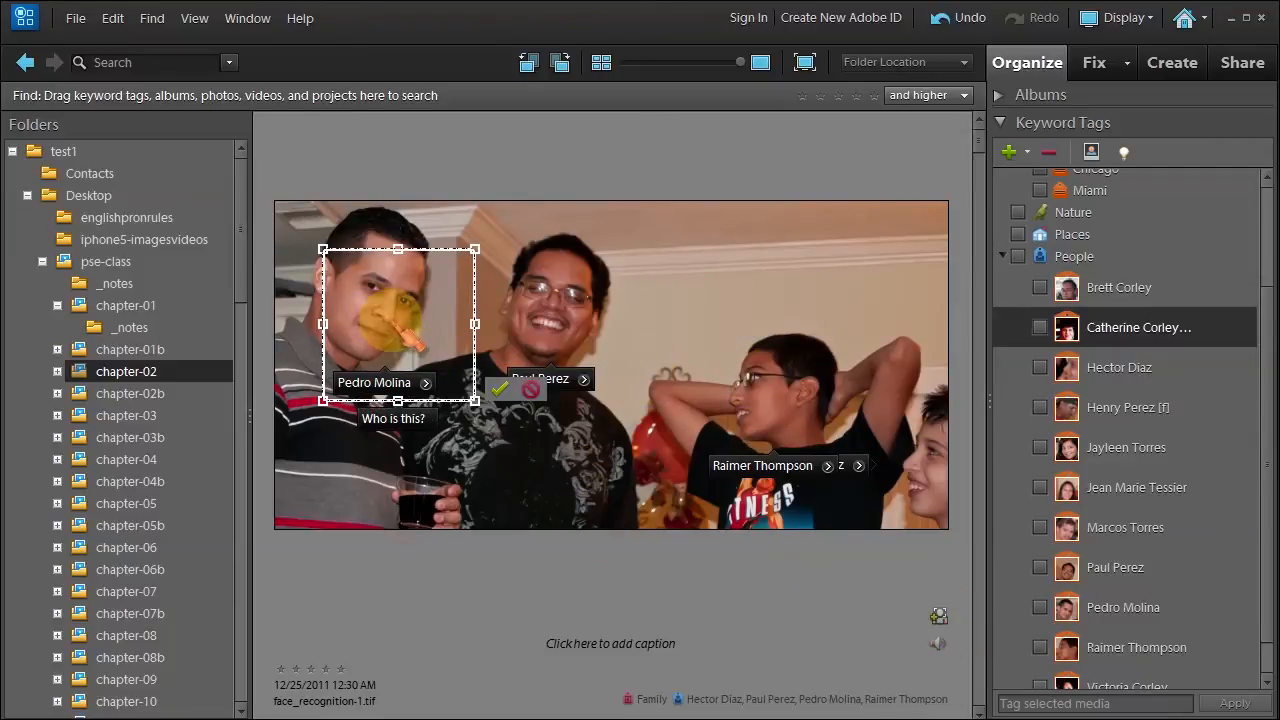
{"action": "left_click_drag", "start_coordinate": [400, 328], "coordinate": [782, 387]}
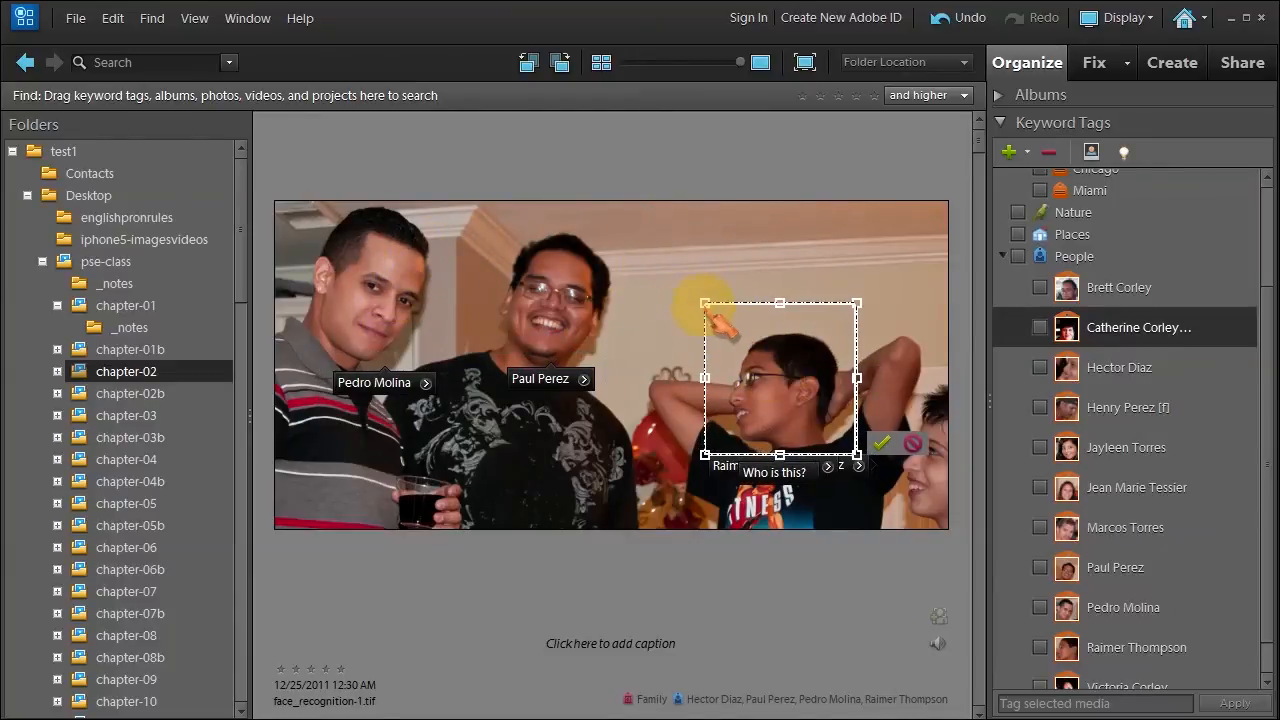
{"action": "left_click_drag", "start_coordinate": [707, 305], "coordinate": [737, 356]}
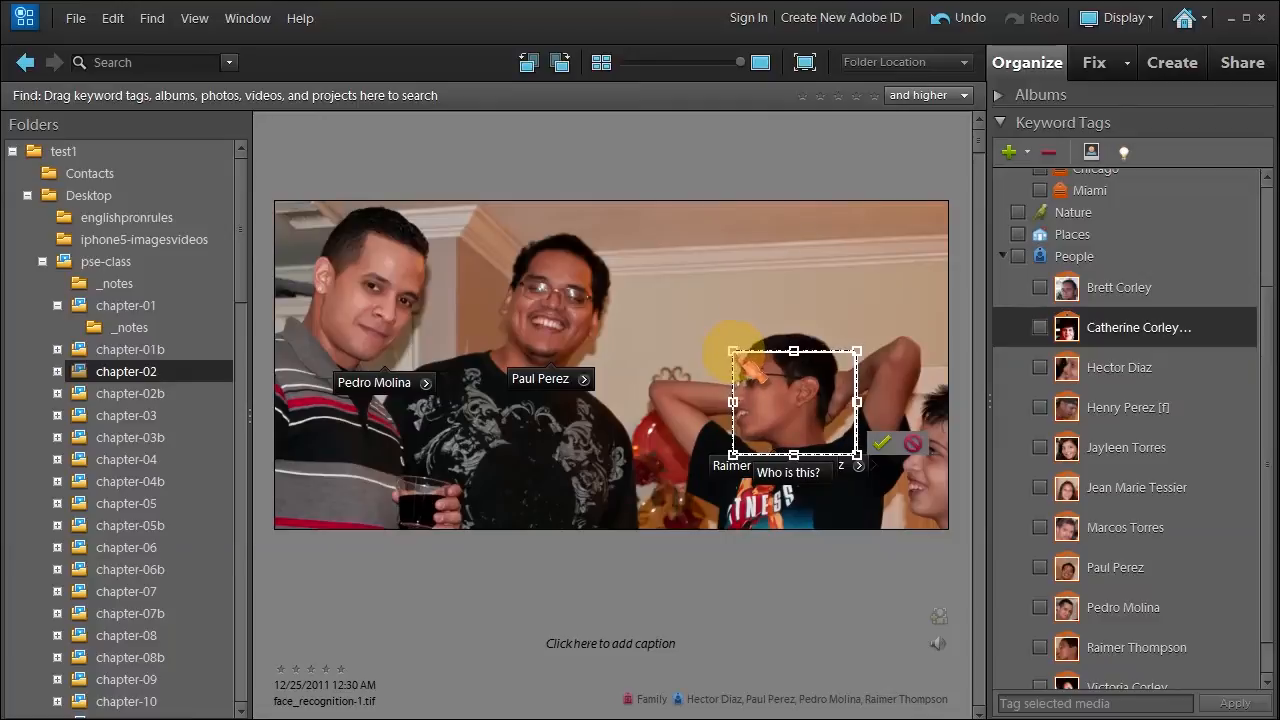
{"action": "left_click_drag", "start_coordinate": [857, 401], "coordinate": [831, 401]}
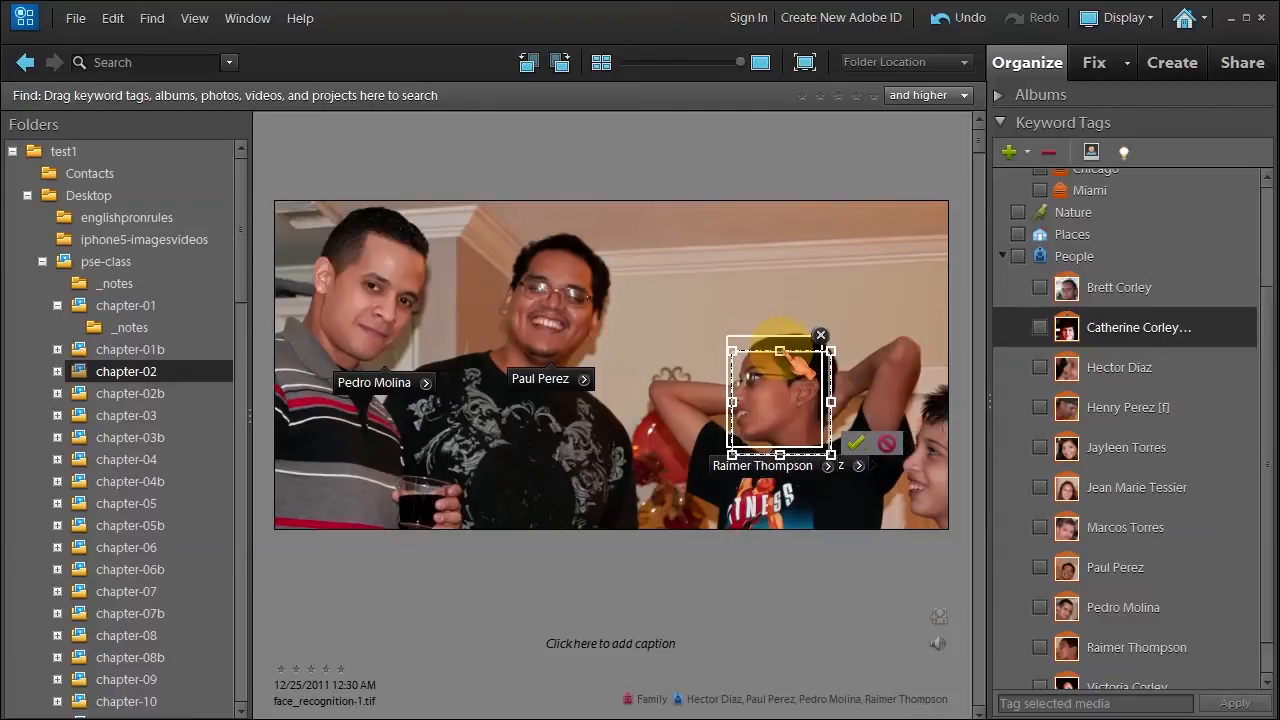
{"action": "left_click_drag", "start_coordinate": [780, 352], "coordinate": [781, 344]}
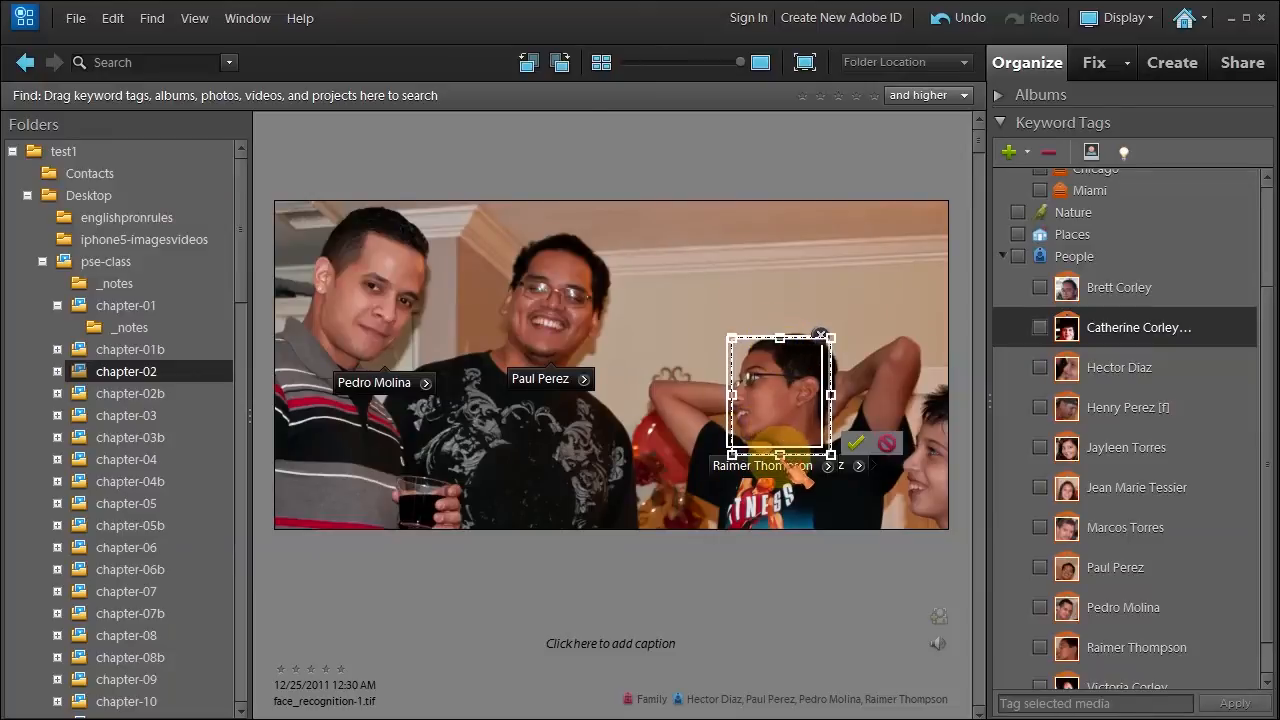
{"action": "left_click", "coordinate": [795, 465]}
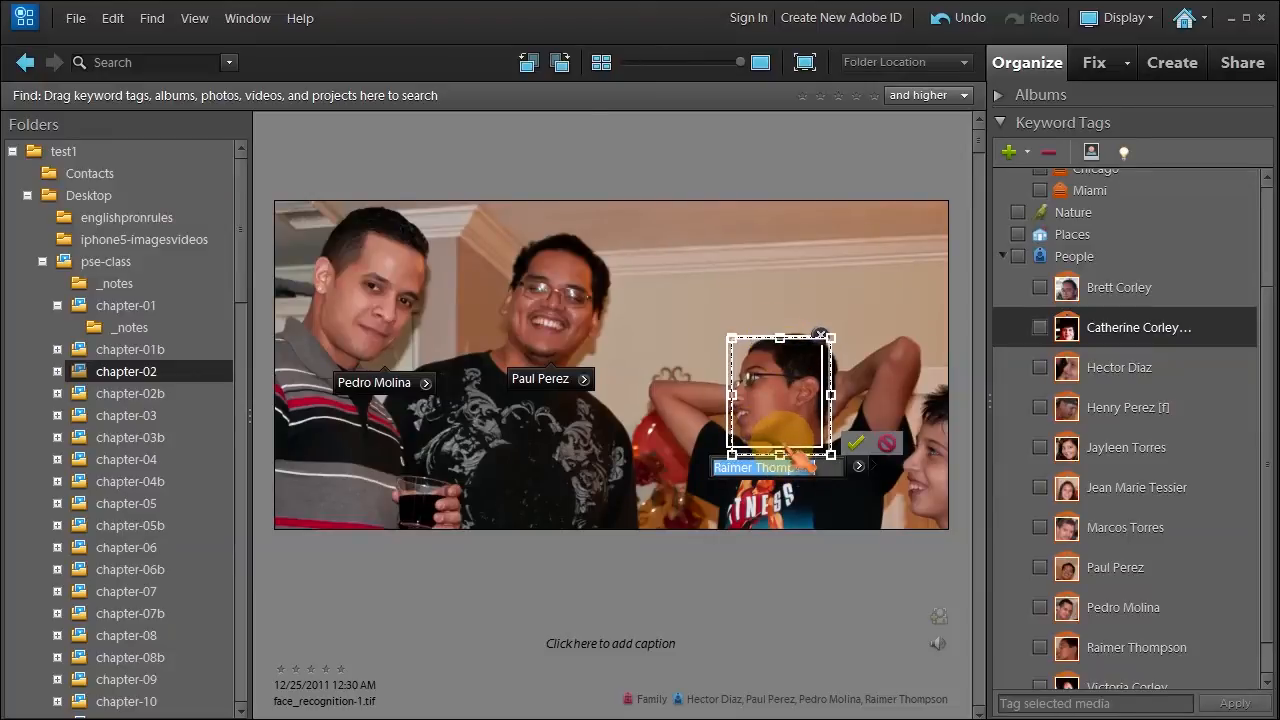
{"action": "mouse_move", "coordinate": [782, 400]}
{"action": "left_mouse_down"}
{"action": "mouse_move", "coordinate": [786, 378]}
{"action": "mouse_move", "coordinate": [788, 405]}
{"action": "left_mouse_up"}
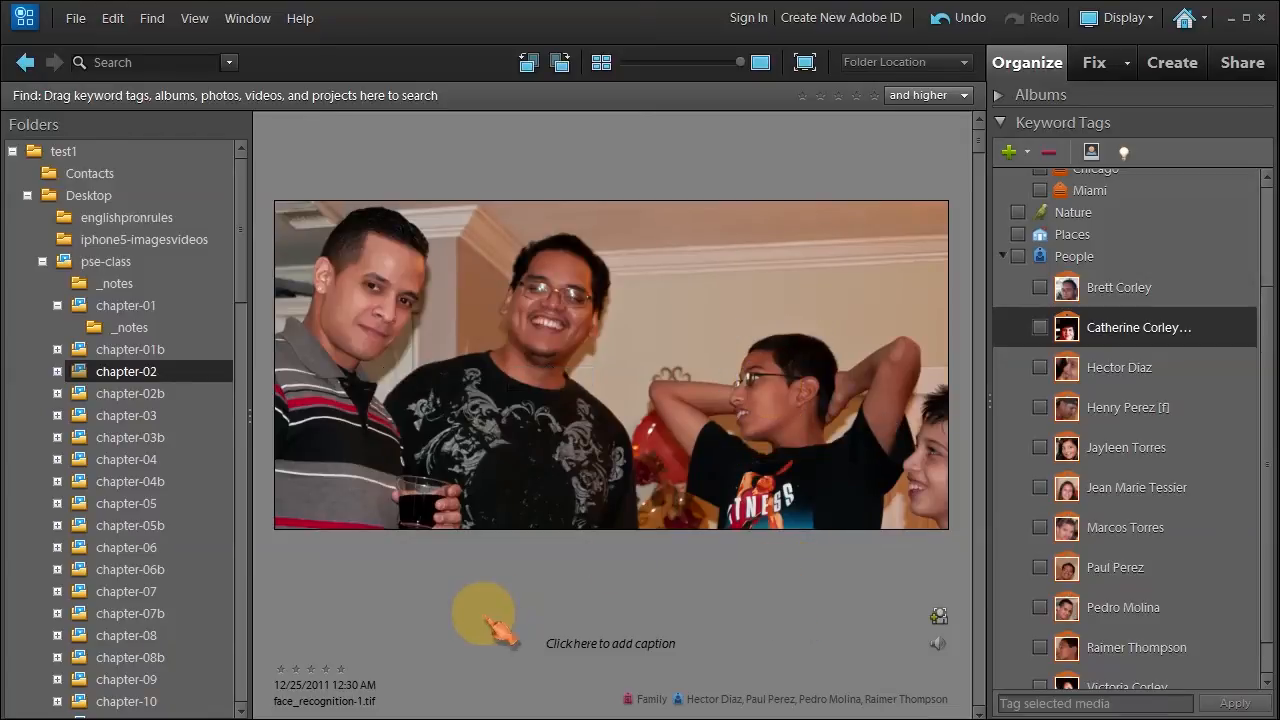
{"action": "key", "text": "ctrl+z"}
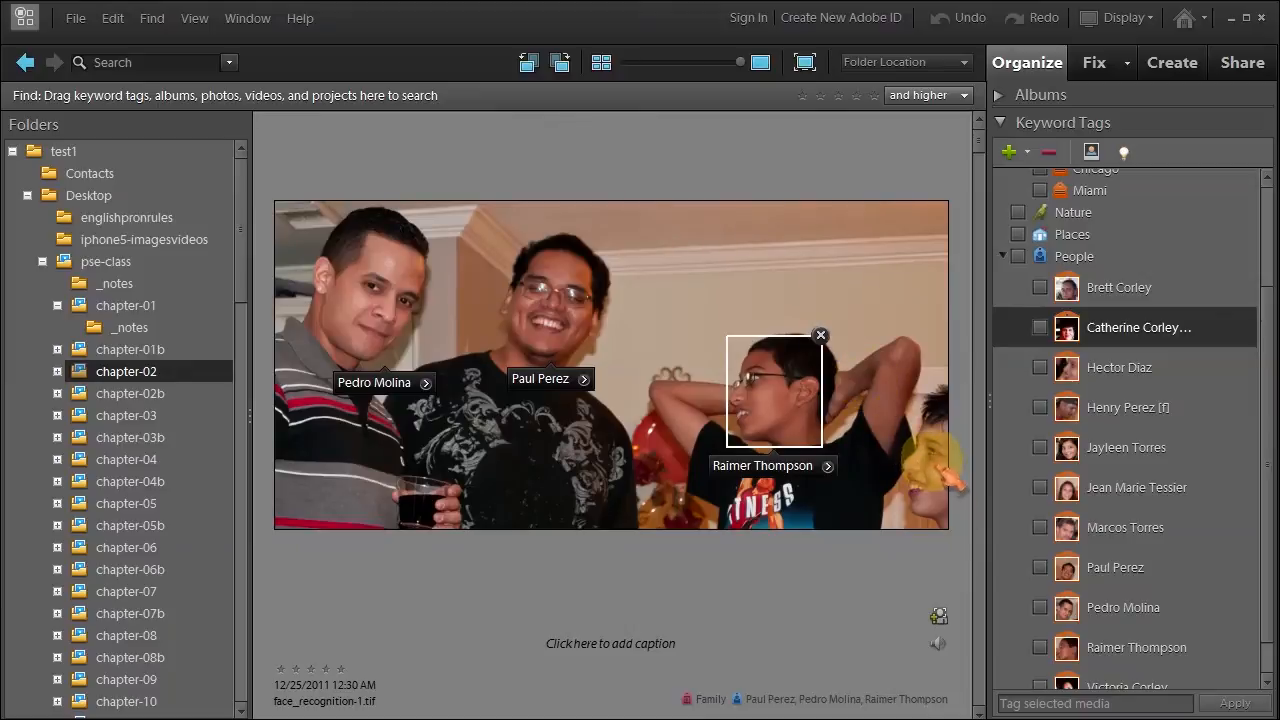
Confirm and save all faces belonging to the boy, then acknowledge the confirmation.
{"action": "left_click", "coordinate": [828, 467]}
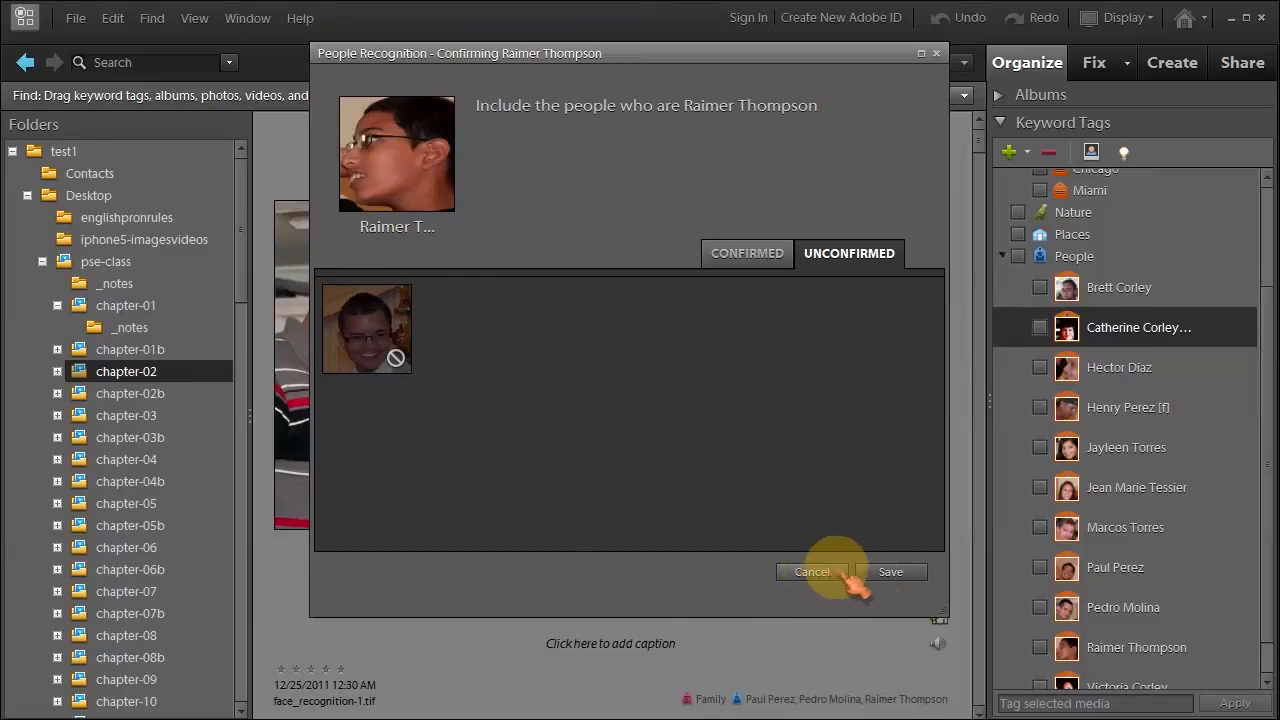
{"action": "left_click", "coordinate": [891, 572]}
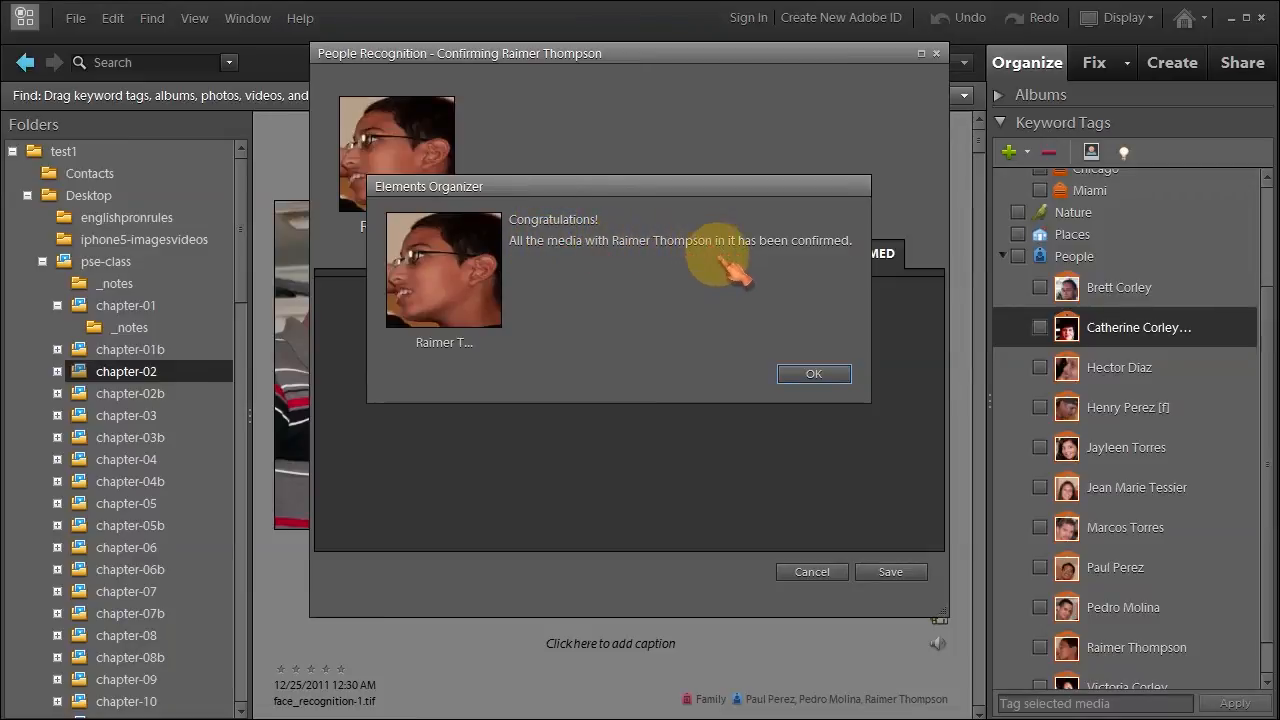
{"action": "left_click", "coordinate": [814, 376]}
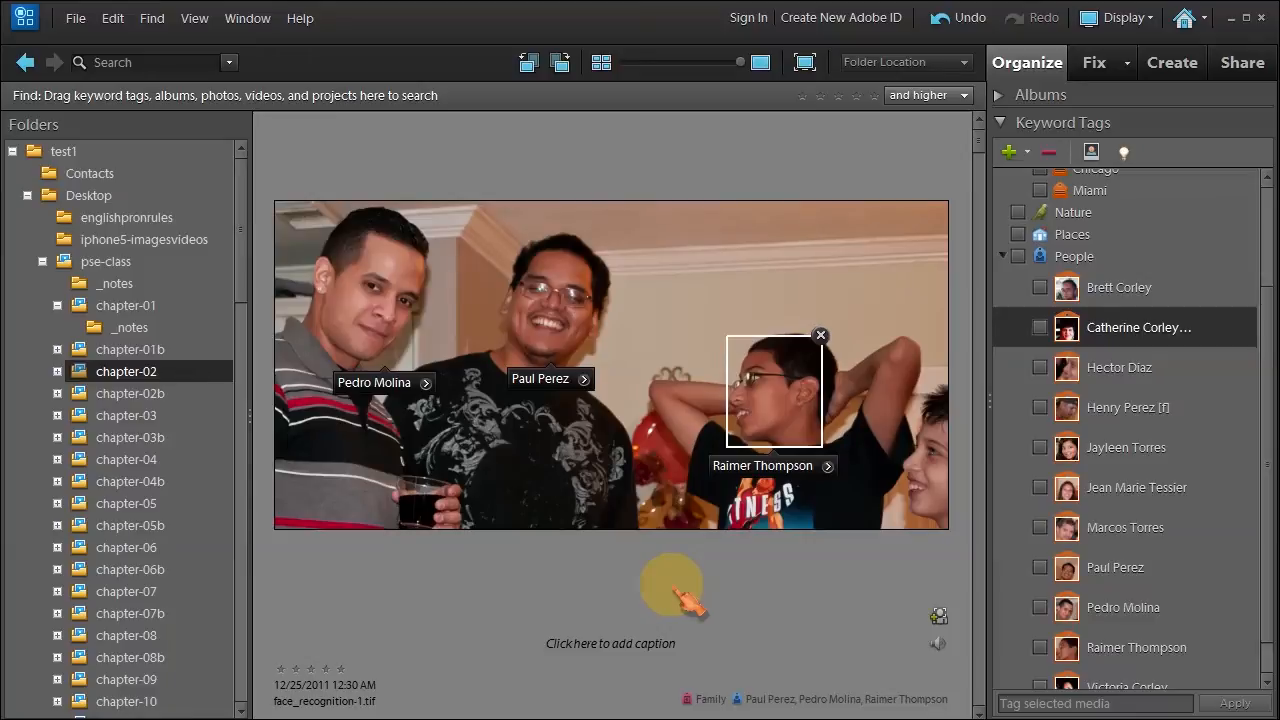
Tag the man at right in face_recognition-2 with his existing name.
{"action": "key", "text": "Right"}
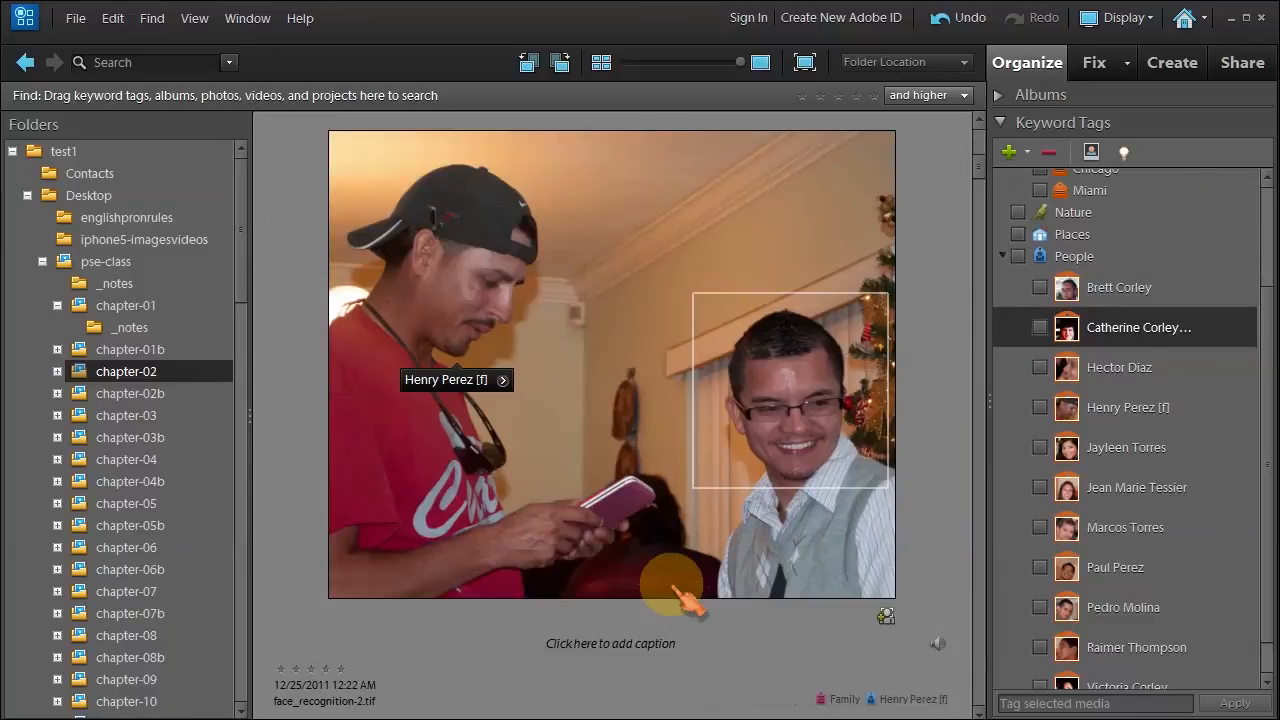
{"action": "mouse_move", "coordinate": [728, 485]}
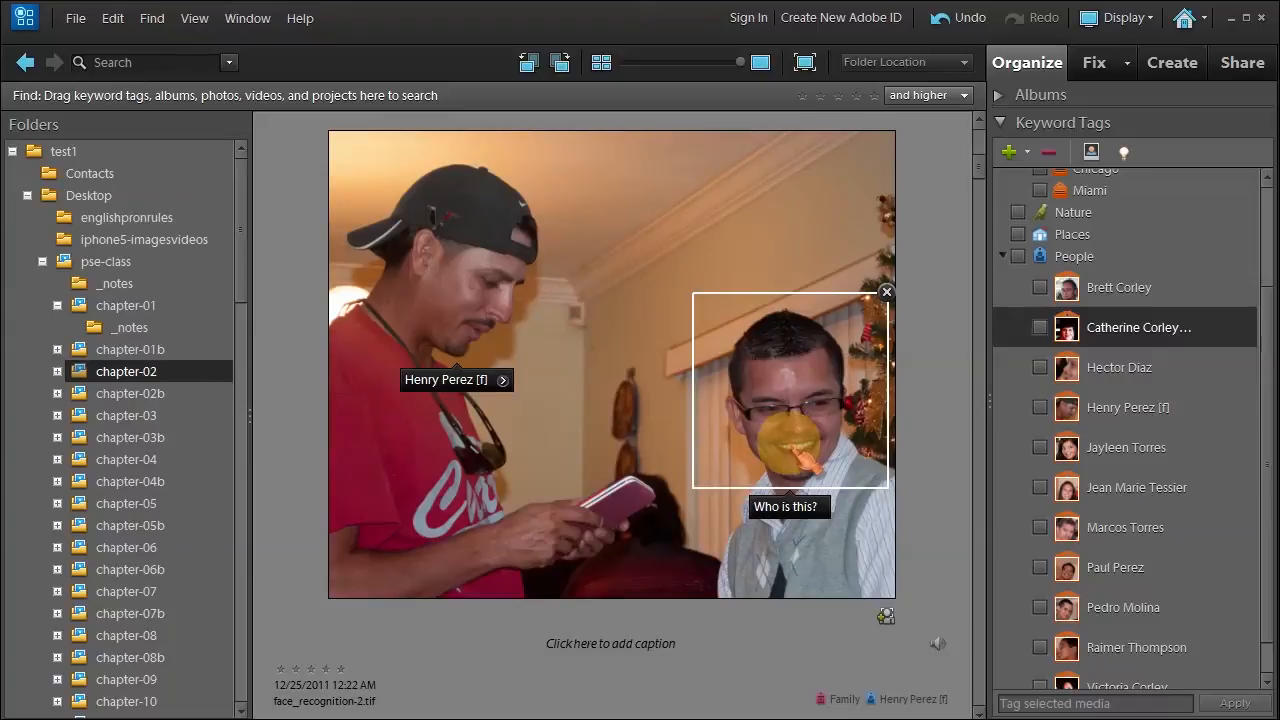
{"action": "left_click", "coordinate": [785, 508]}
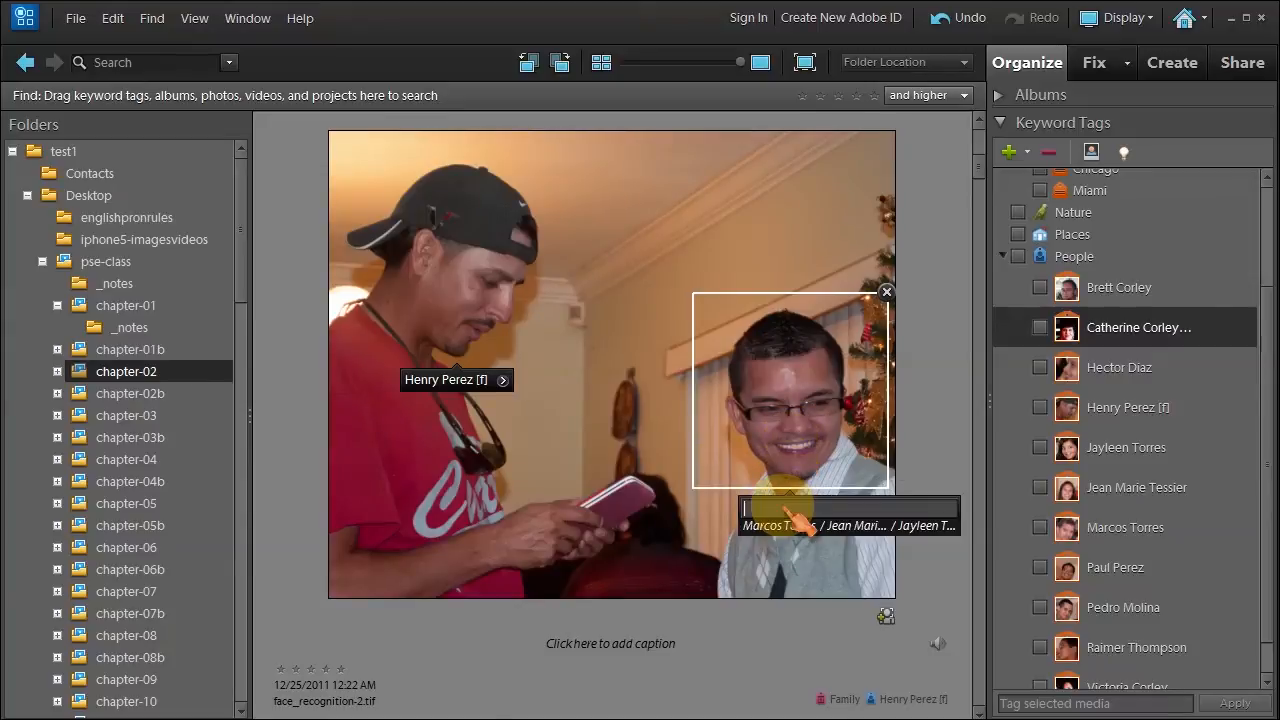
{"action": "left_click", "coordinate": [770, 525]}
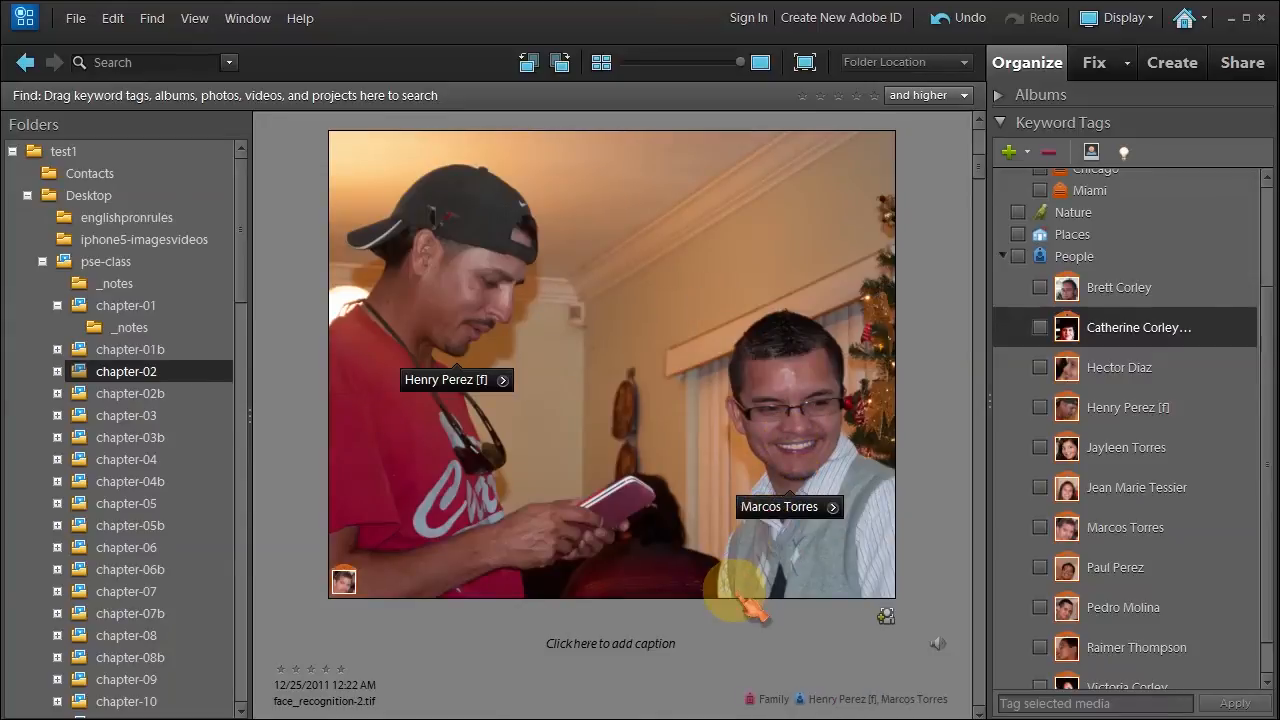
Name both women in face_recognition-4 from the 'l' suggestions, keeping them as separate contacts.
{"action": "key", "text": "Right"}
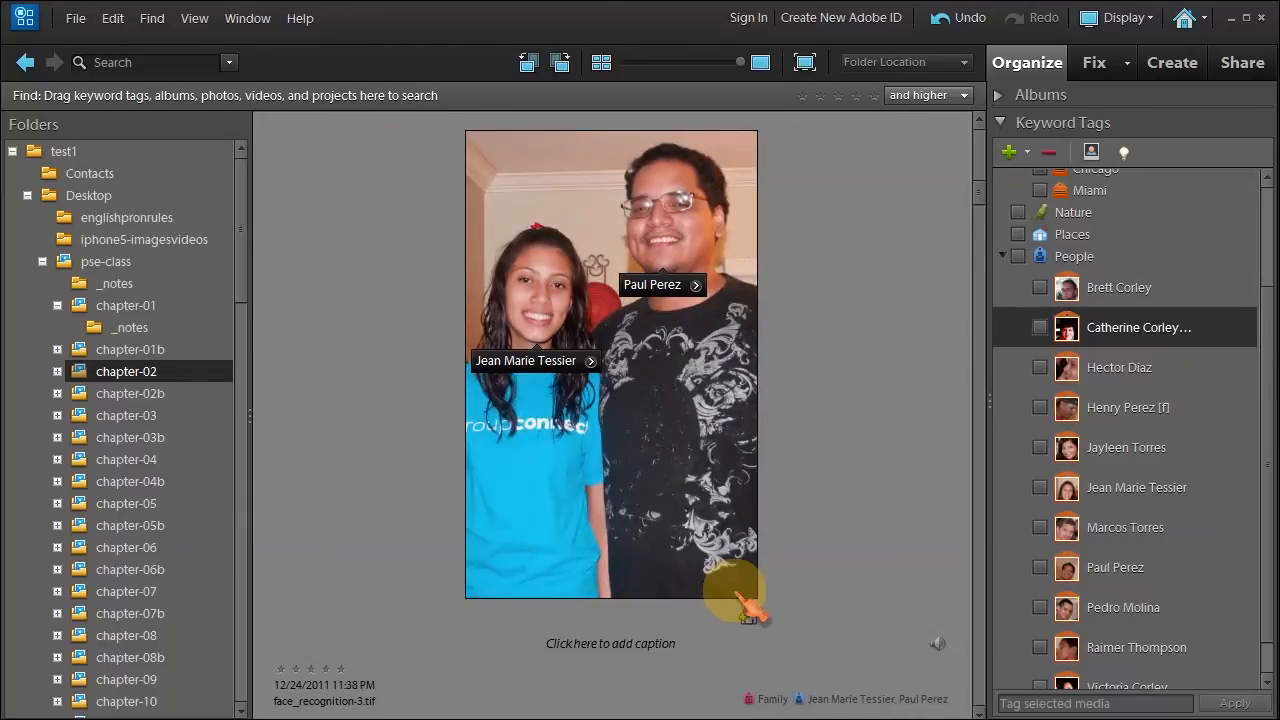
{"action": "key", "text": "Right"}
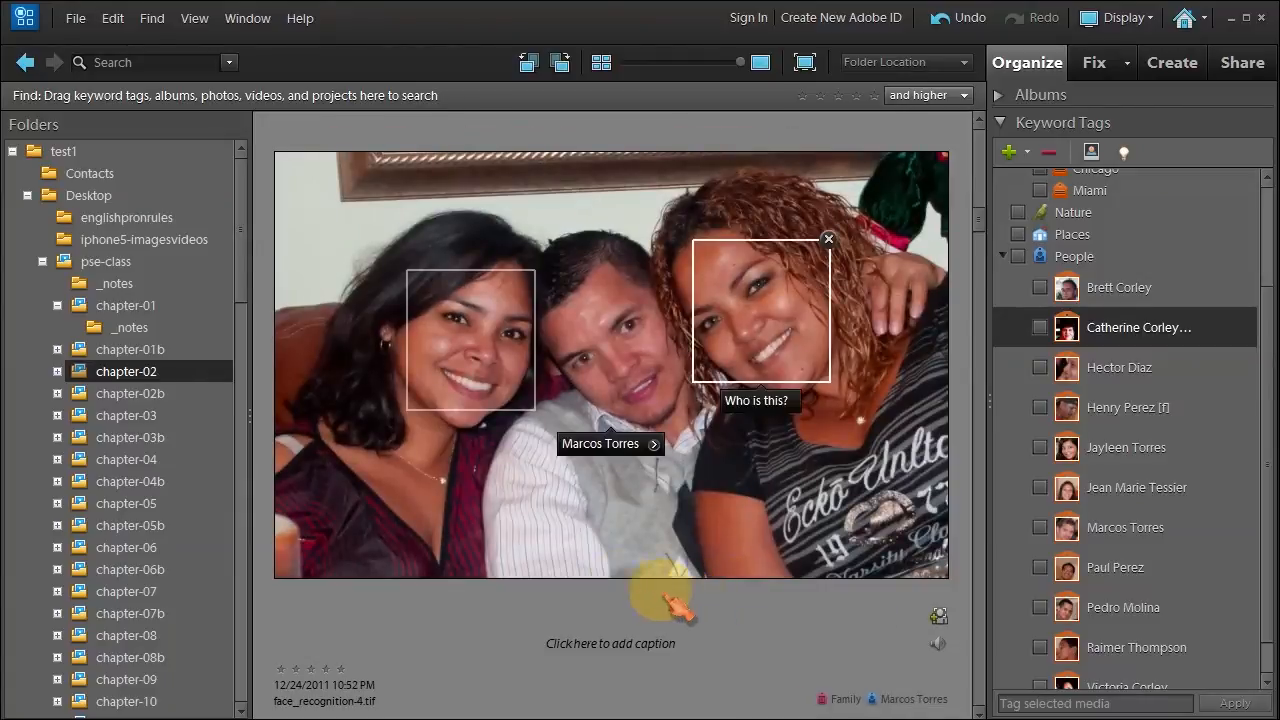
{"action": "left_click", "coordinate": [768, 408]}
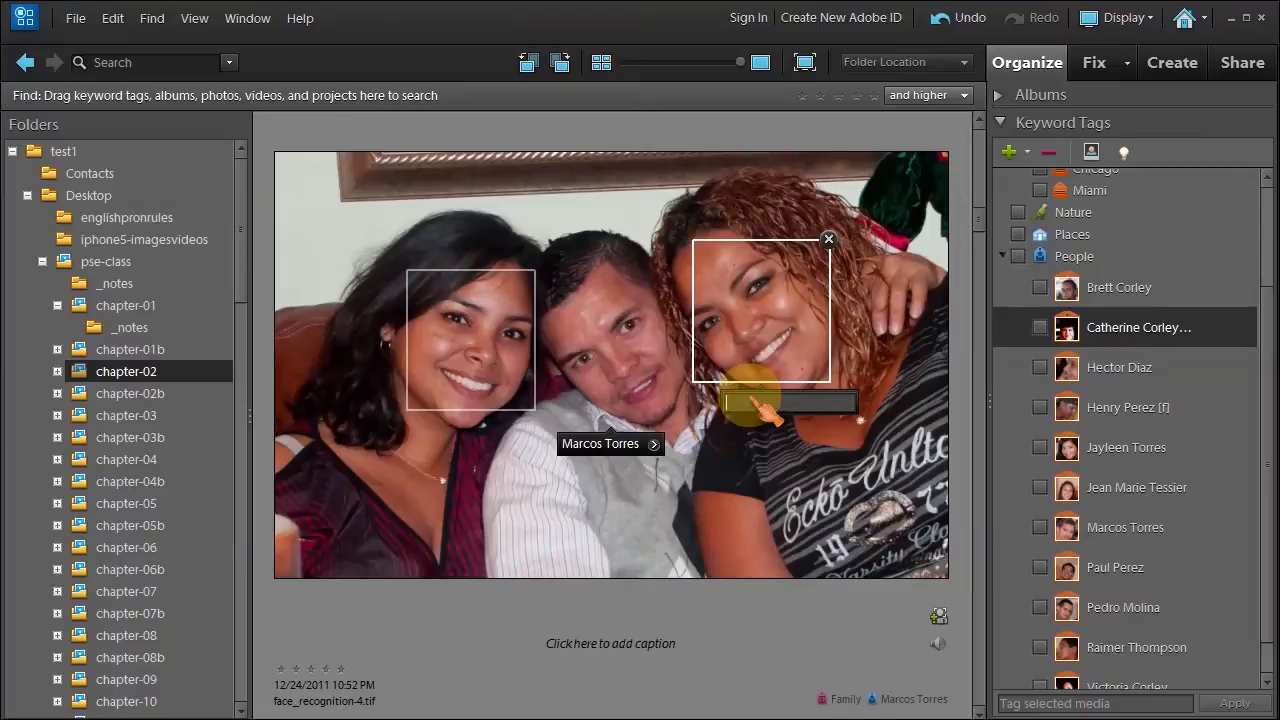
{"action": "type", "text": "l"}
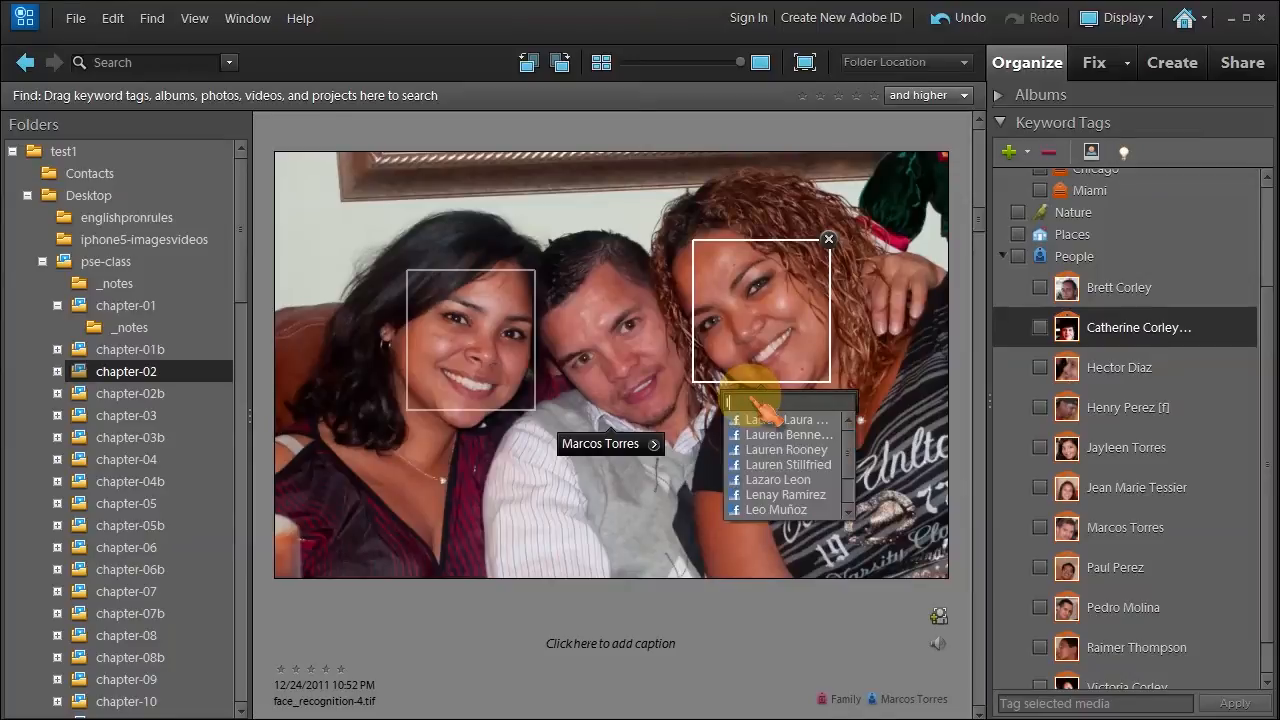
{"action": "left_click", "coordinate": [768, 418]}
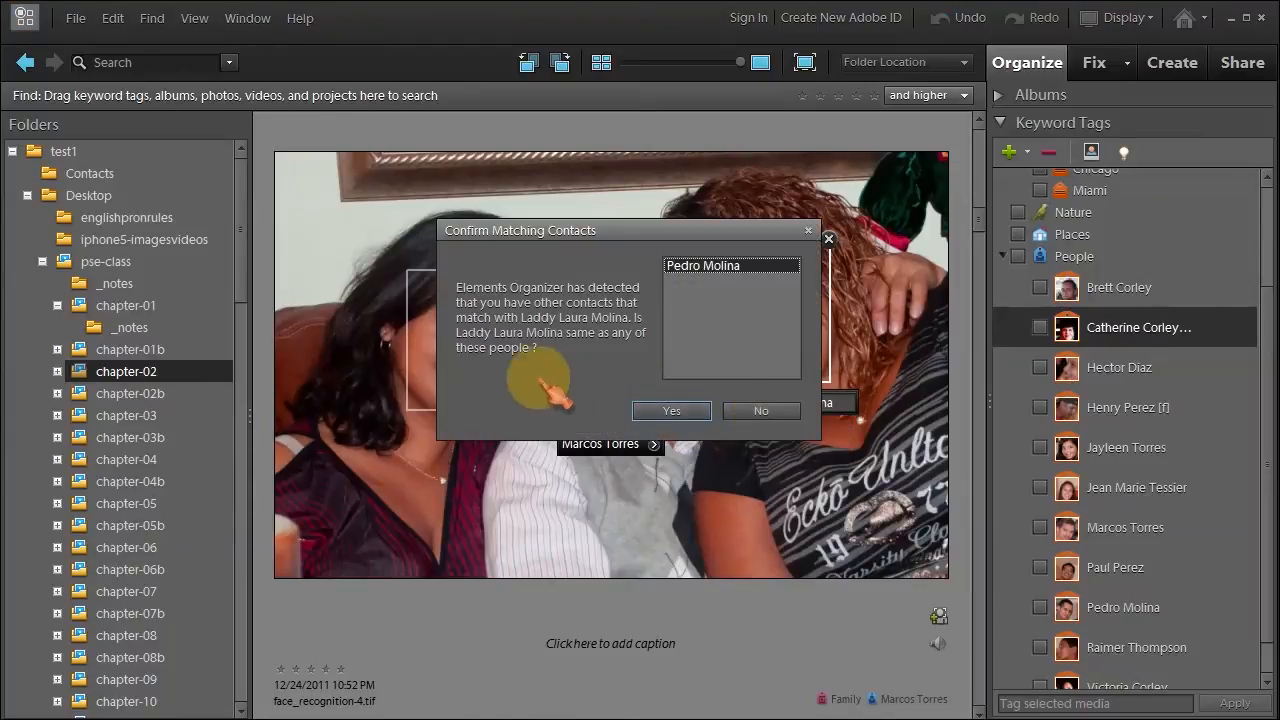
{"action": "left_click", "coordinate": [768, 415]}
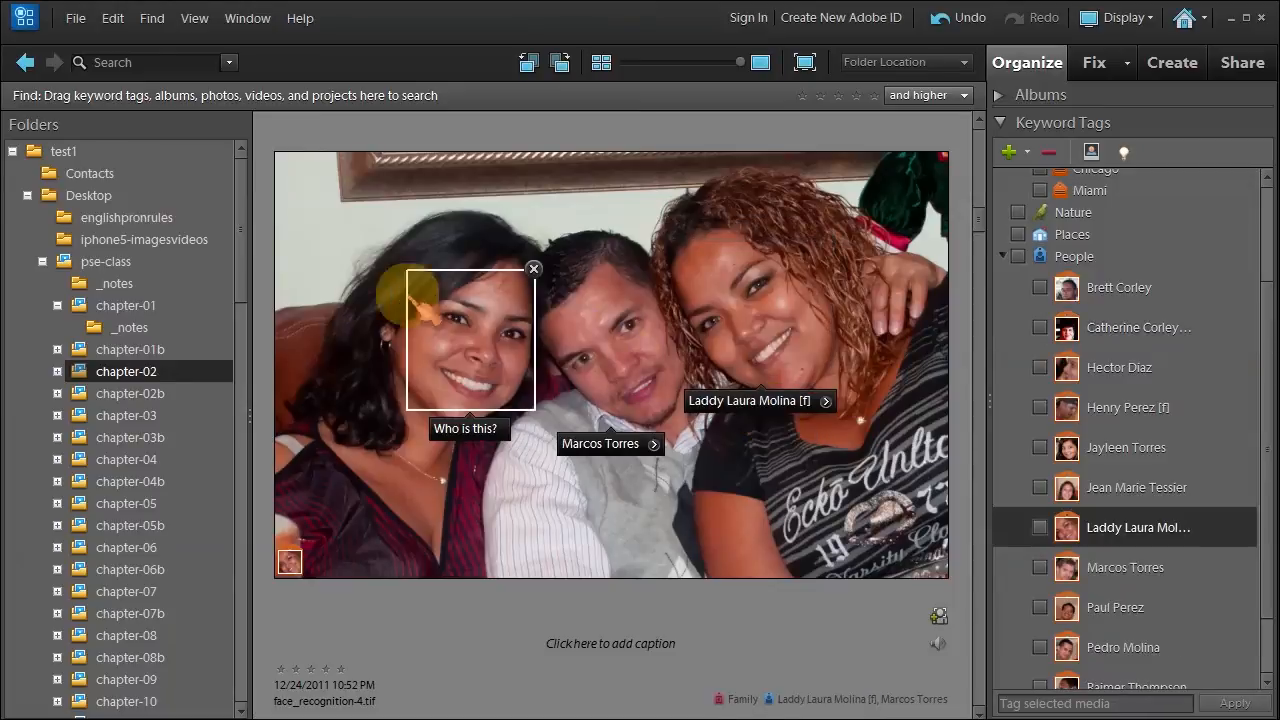
{"action": "left_click", "coordinate": [462, 429]}
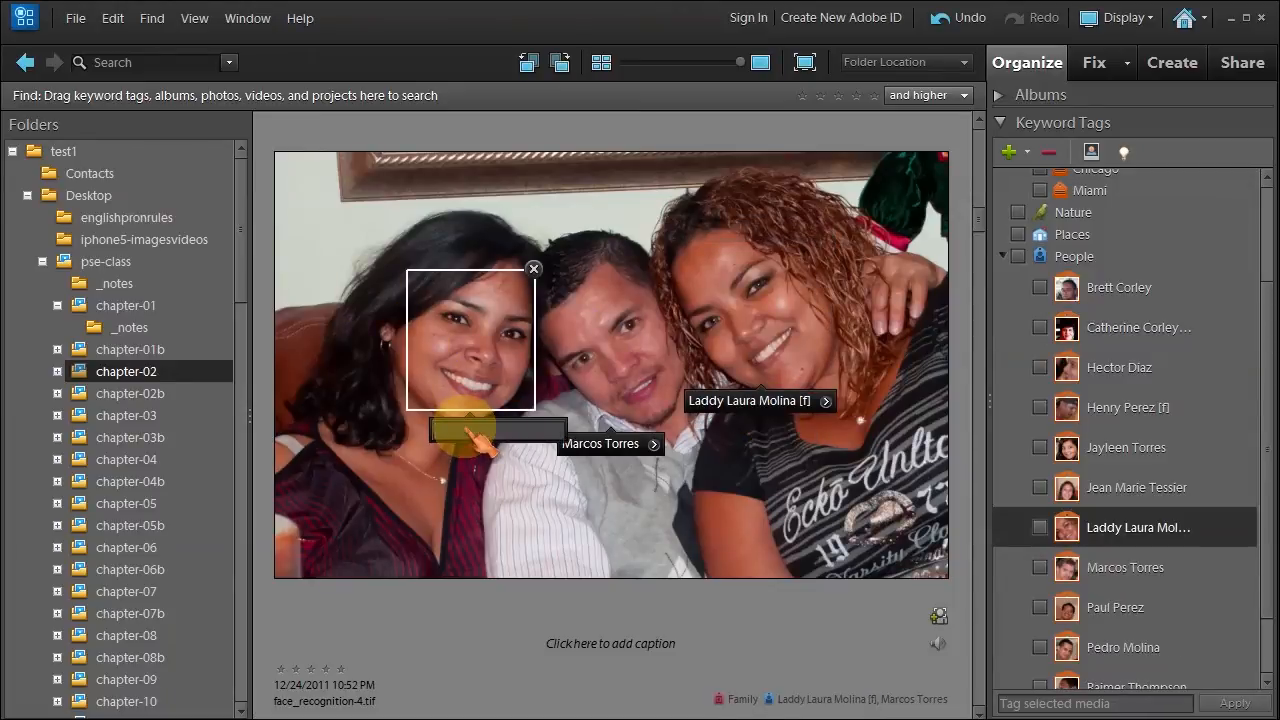
{"action": "type", "text": "l"}
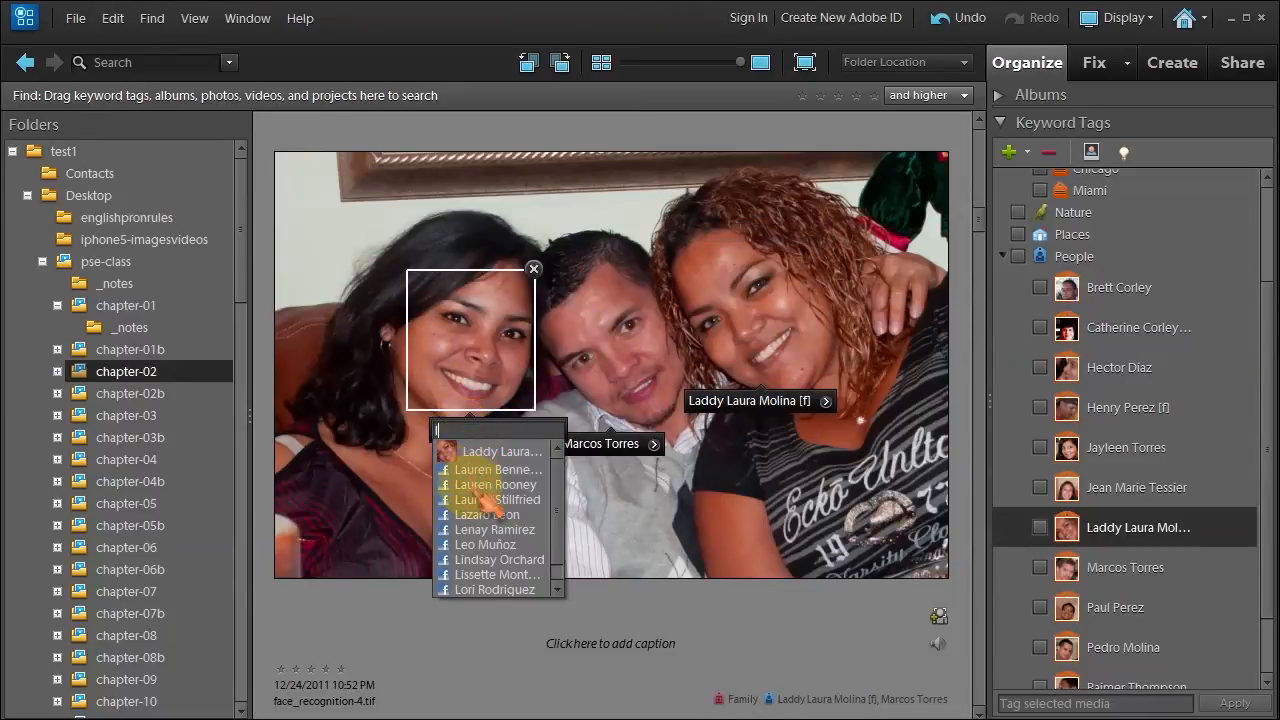
{"action": "left_click", "coordinate": [482, 589]}
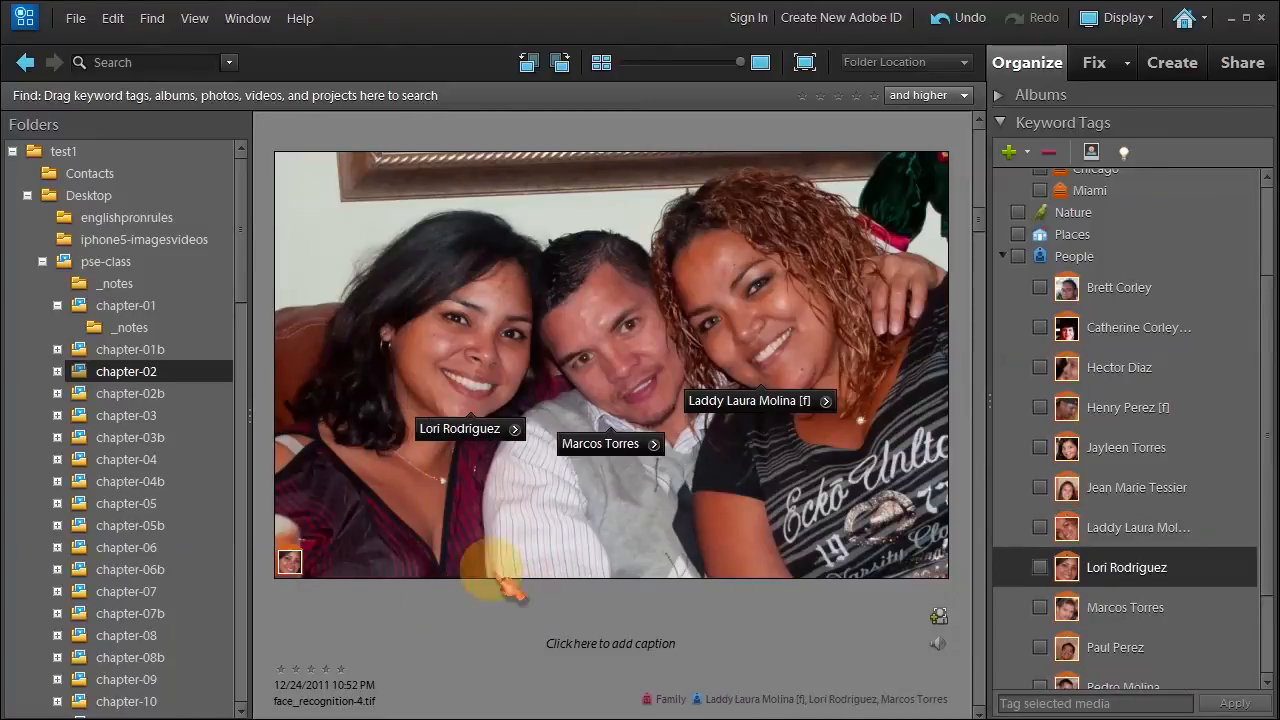
Step forward through the next three photos.
{"action": "key", "text": "Right"}
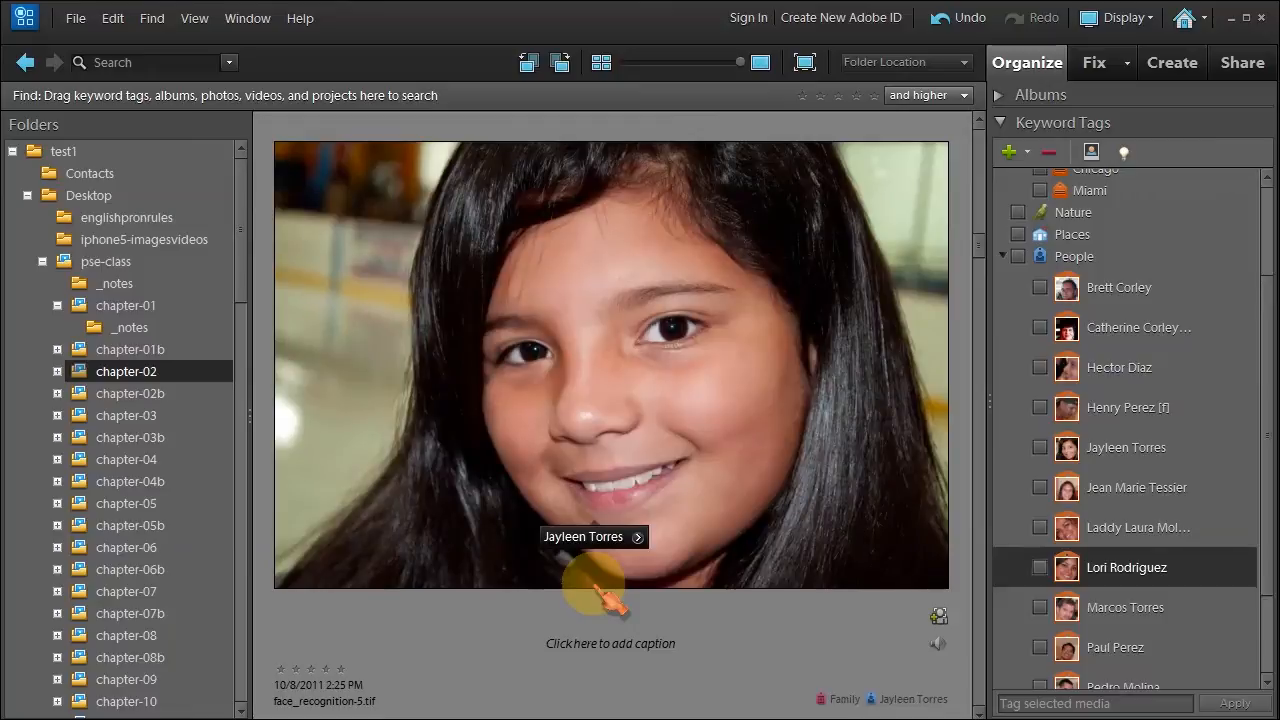
{"action": "key", "text": "Right"}
{"action": "key", "text": "Right"}
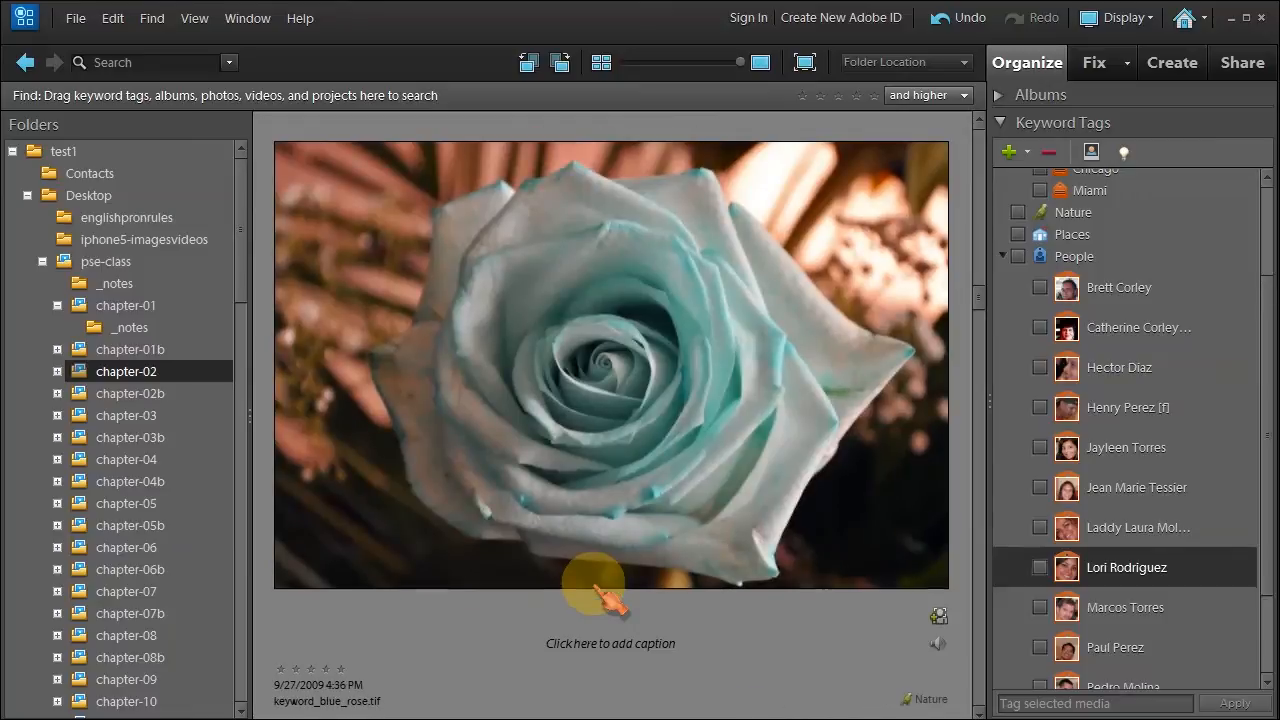
{"action": "key", "text": "Right"}
{"action": "key", "text": "Right"}
{"action": "key", "text": "Right"}
{"action": "key", "text": "Right"}
{"action": "key", "text": "Right"}
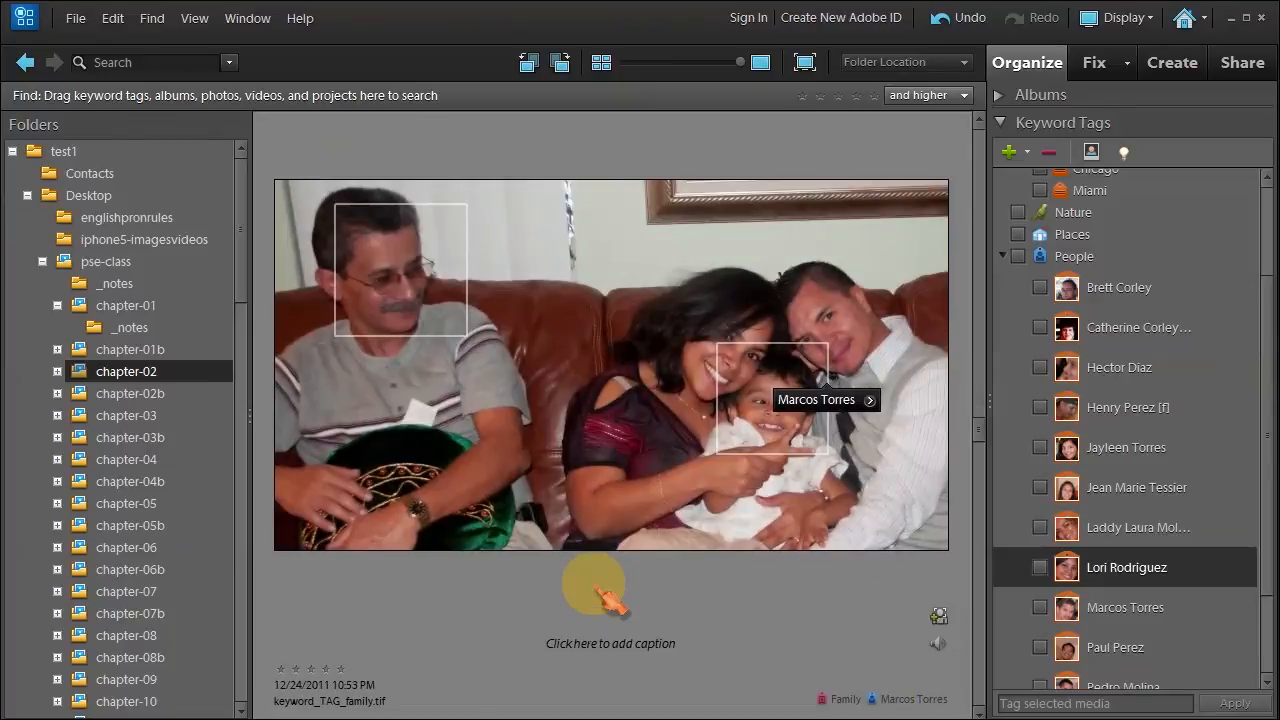
Tag the older man on the left with the suggested person name.
{"action": "mouse_move", "coordinate": [386, 300]}
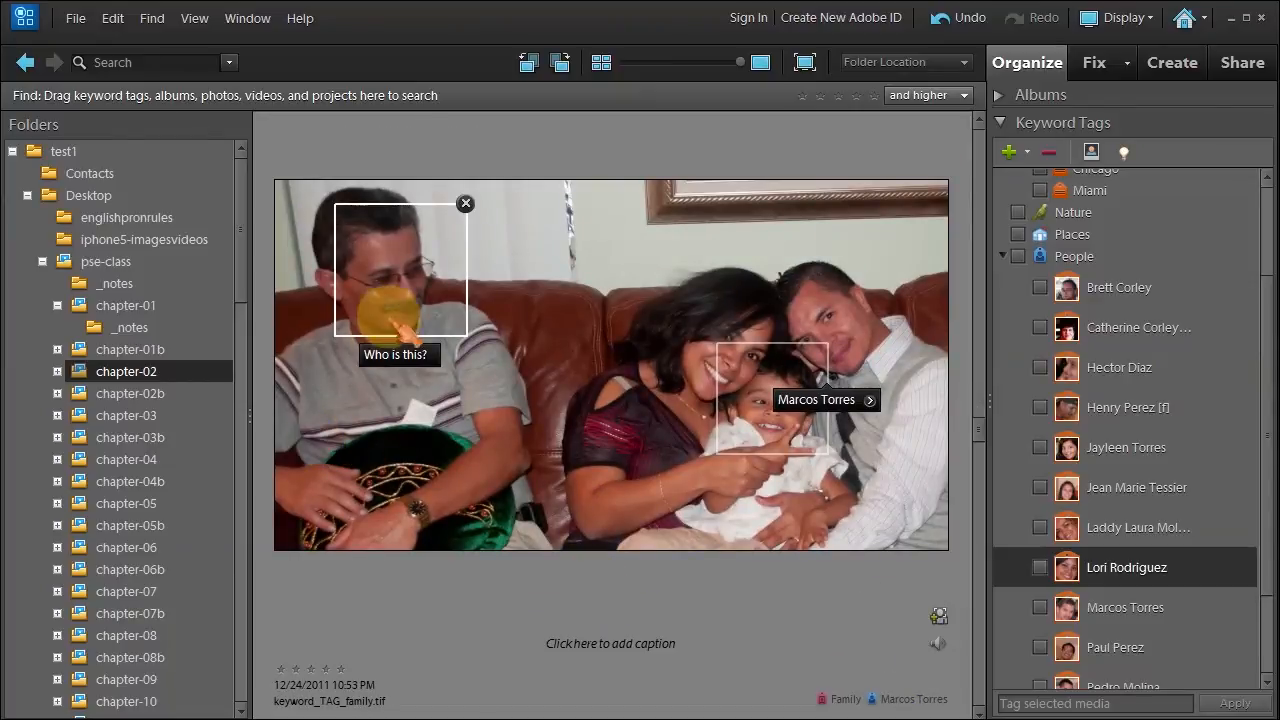
{"action": "left_click", "coordinate": [402, 362]}
{"action": "type", "text": "h"}
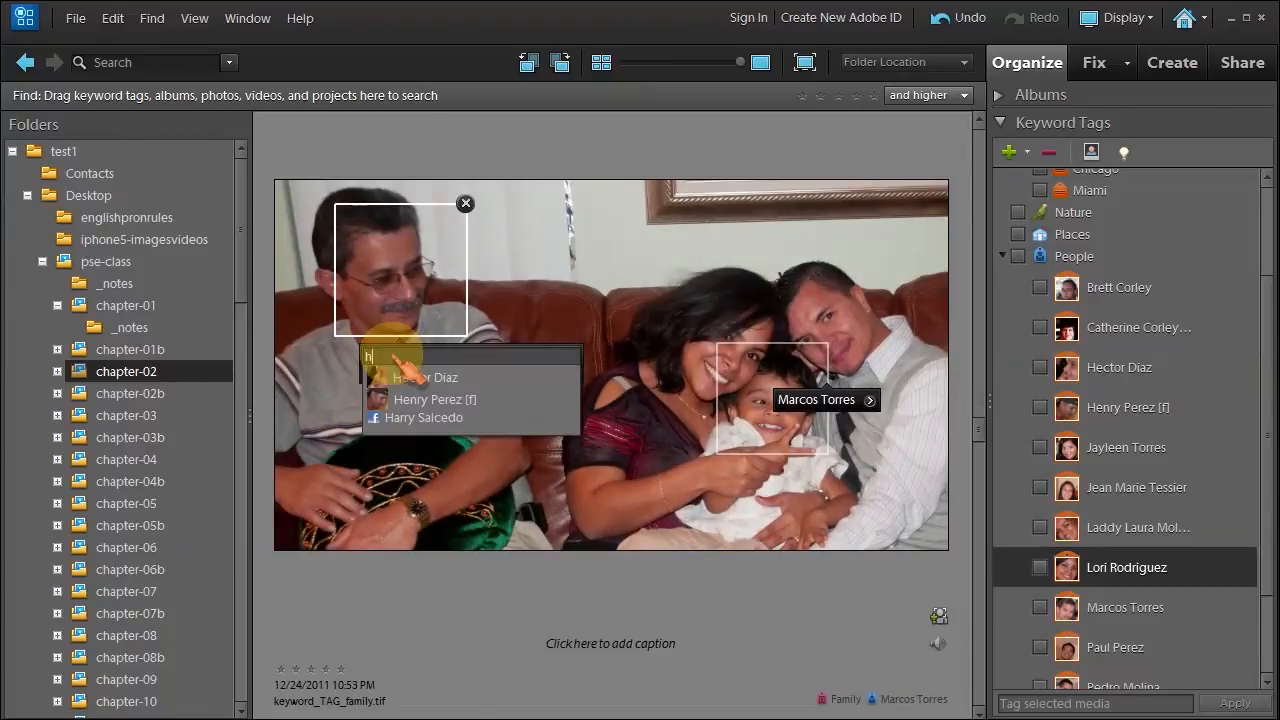
{"action": "left_click", "coordinate": [412, 418]}
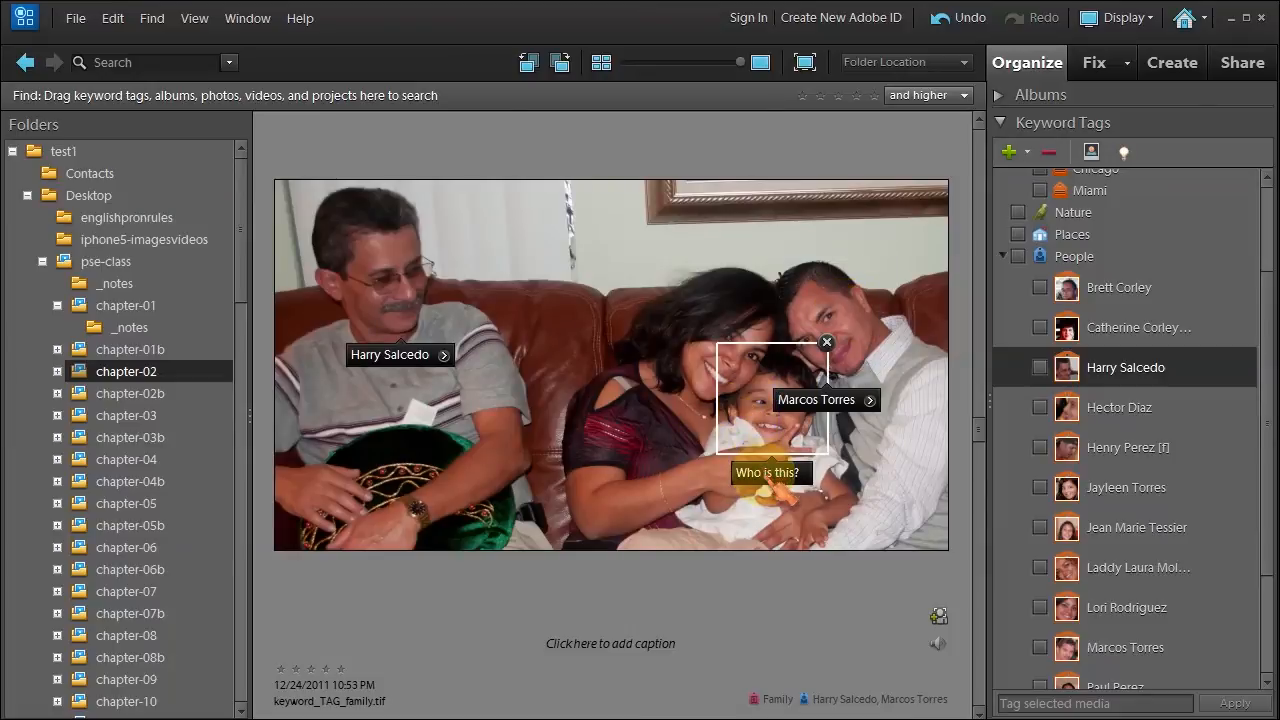
Tag the baby's face by typing the person's full name.
{"action": "left_click", "coordinate": [768, 473]}
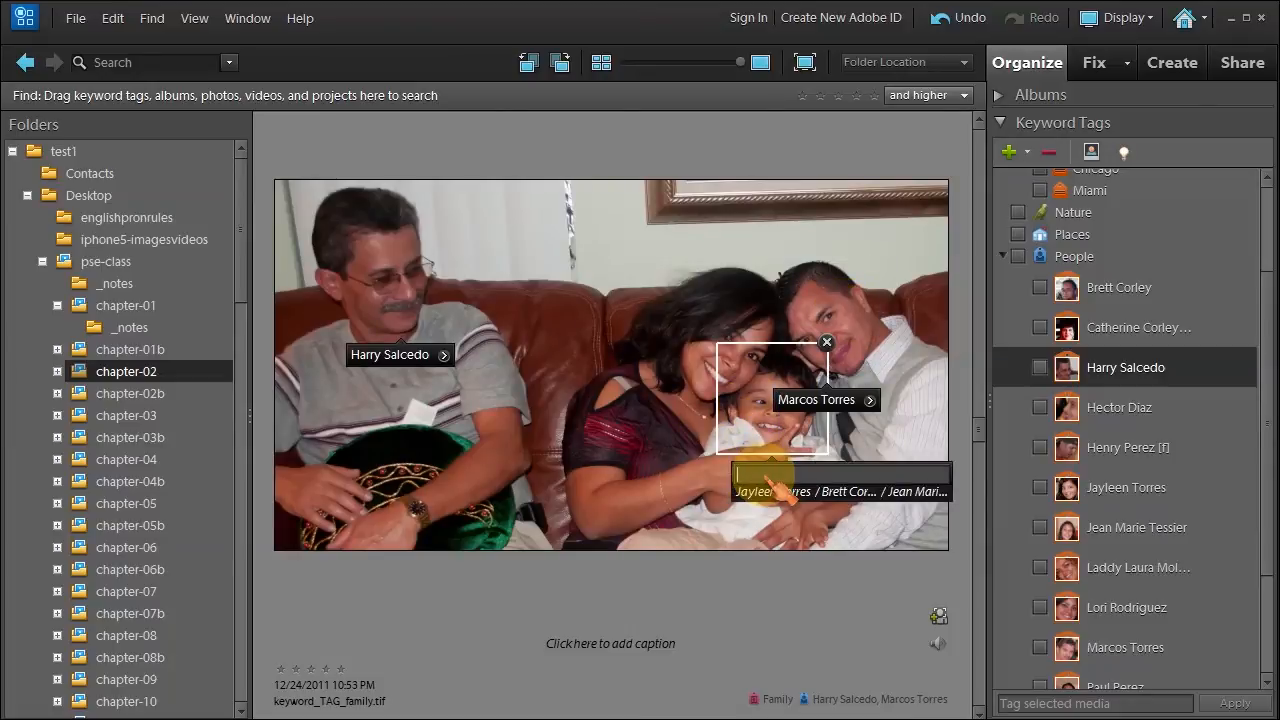
{"action": "key", "text": "Return"}
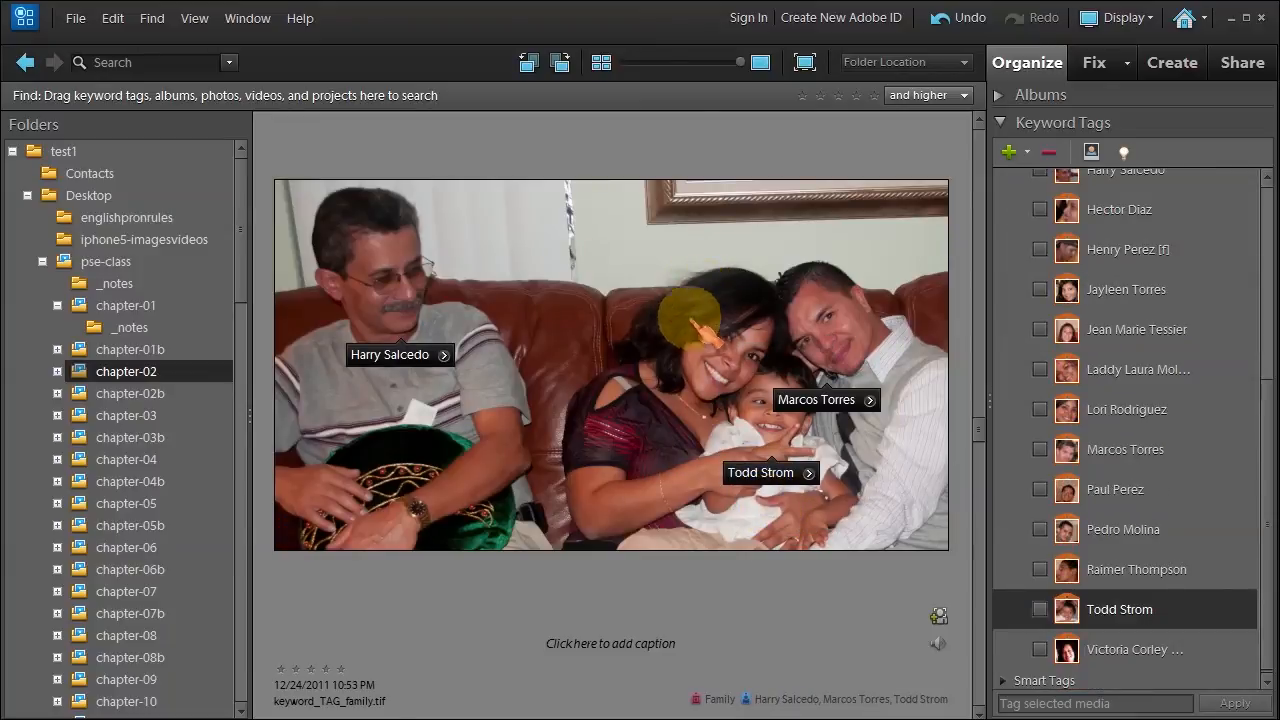
Add a face box fitted over the woman's face and tag her with her existing name.
{"action": "left_click", "coordinate": [938, 616]}
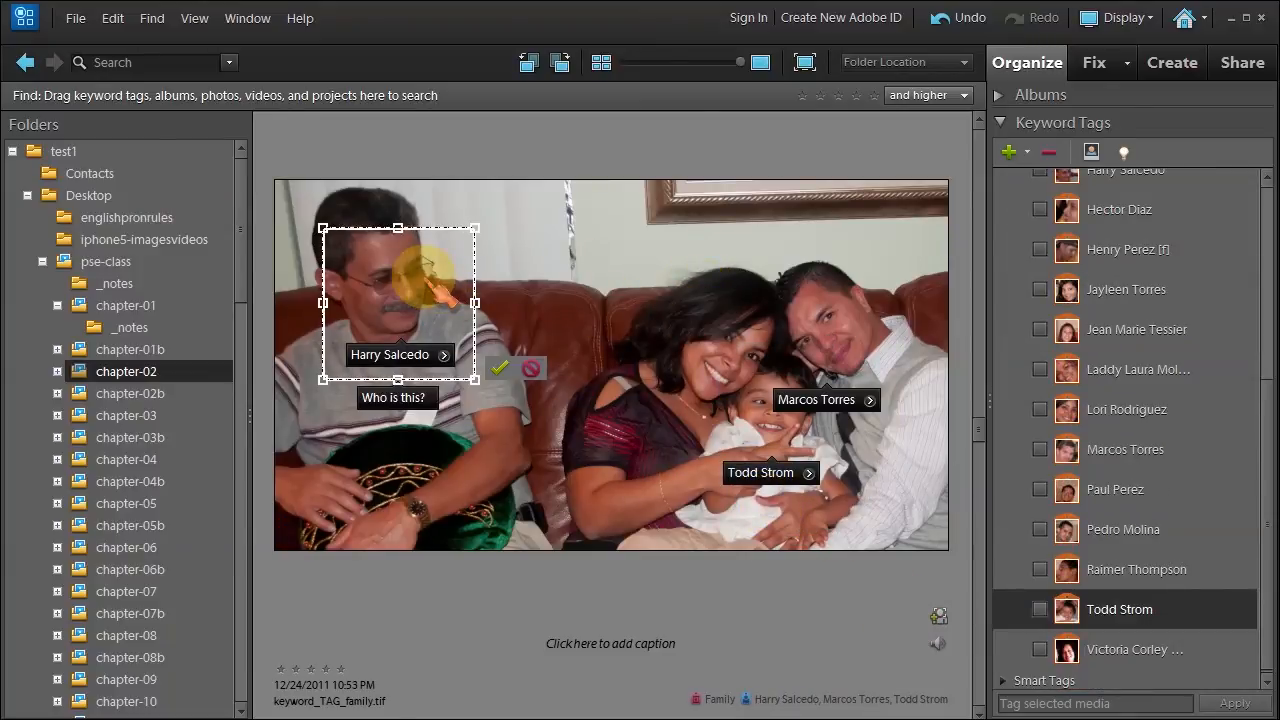
{"action": "left_click_drag", "start_coordinate": [427, 270], "coordinate": [694, 286]}
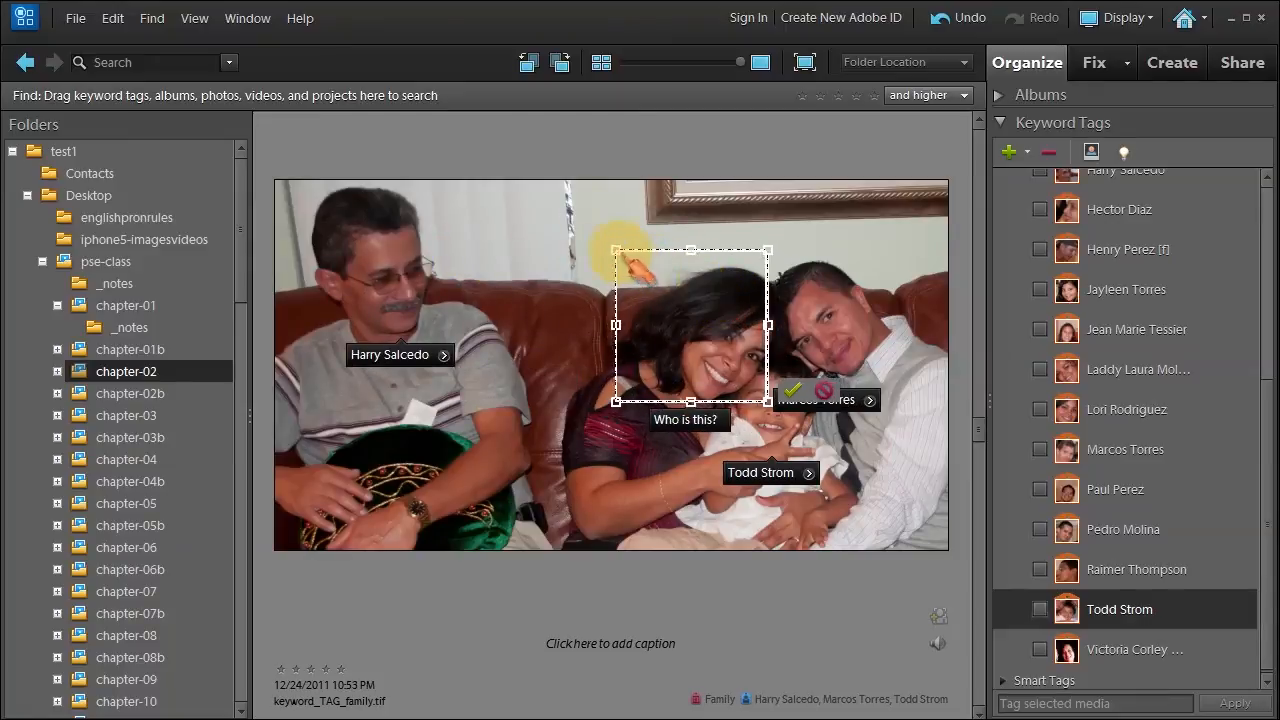
{"action": "left_click_drag", "start_coordinate": [620, 250], "coordinate": [655, 282]}
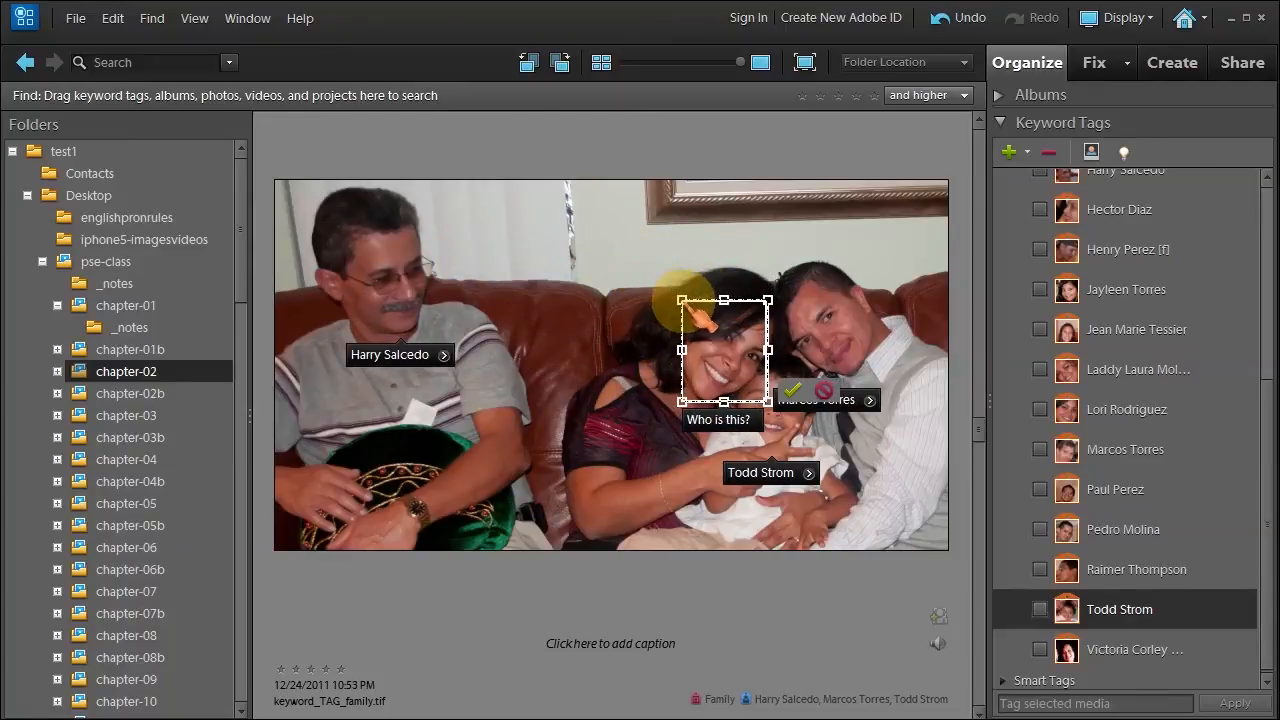
{"action": "left_click", "coordinate": [716, 419]}
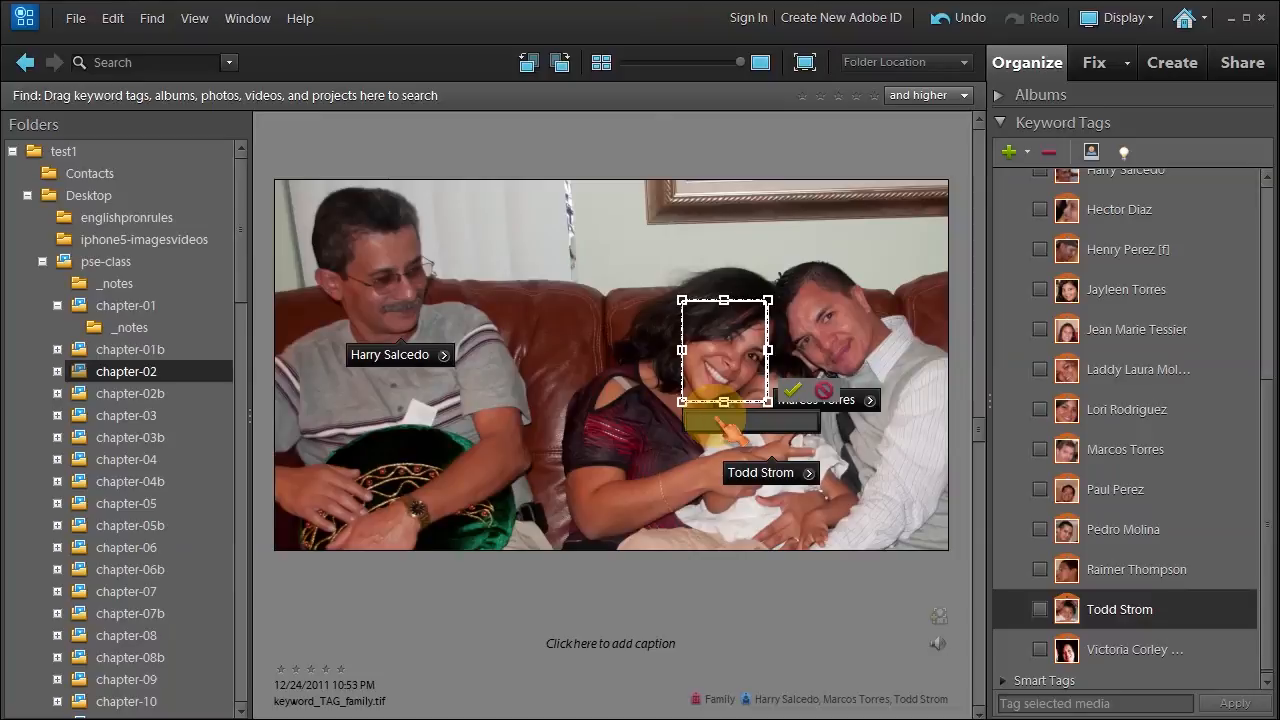
{"action": "type", "text": "l"}
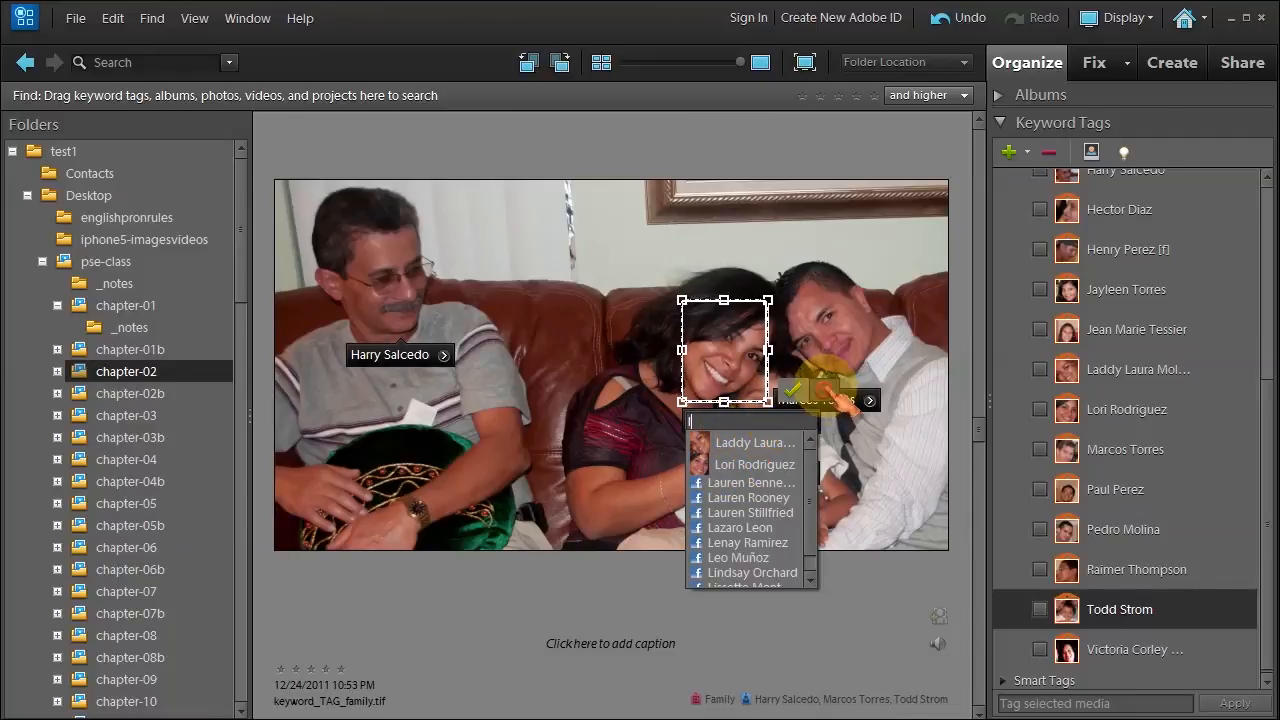
{"action": "left_click", "coordinate": [754, 464]}
{"action": "left_click", "coordinate": [791, 390]}
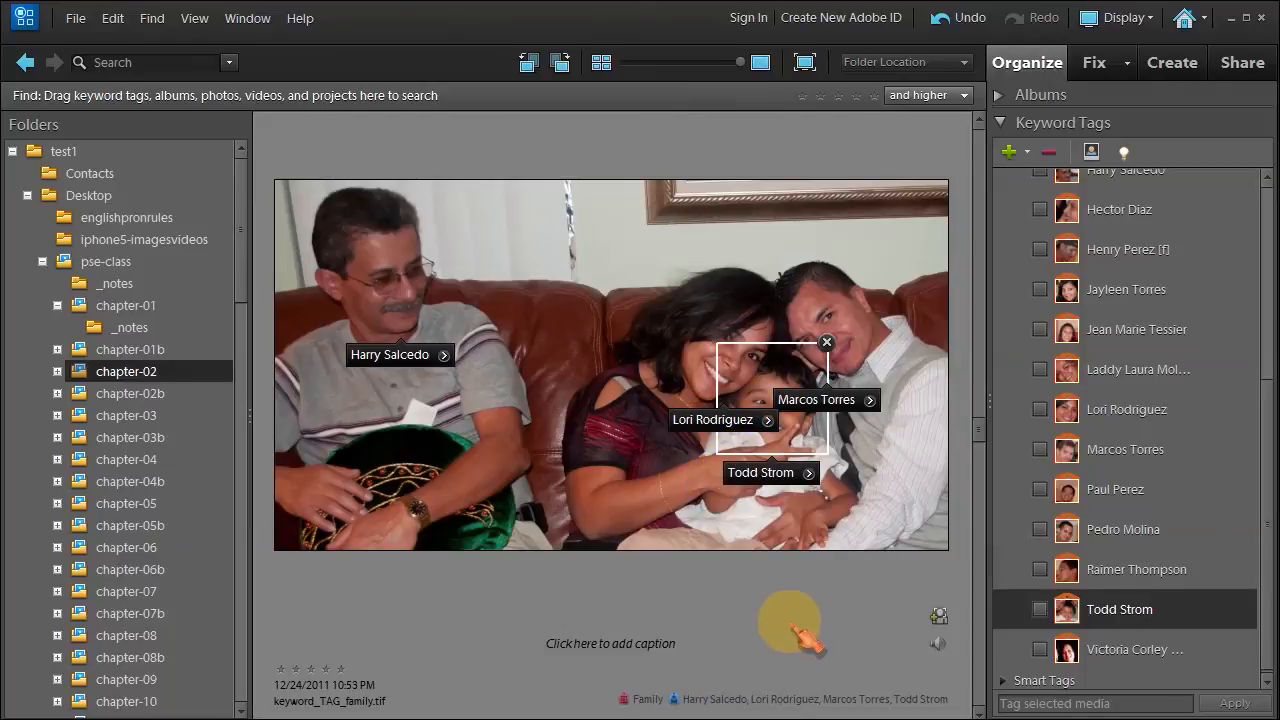
{"action": "key", "text": "Right"}
Step forward three photos to reach star_ratings-6.tif.
{"action": "key", "text": "Right"}
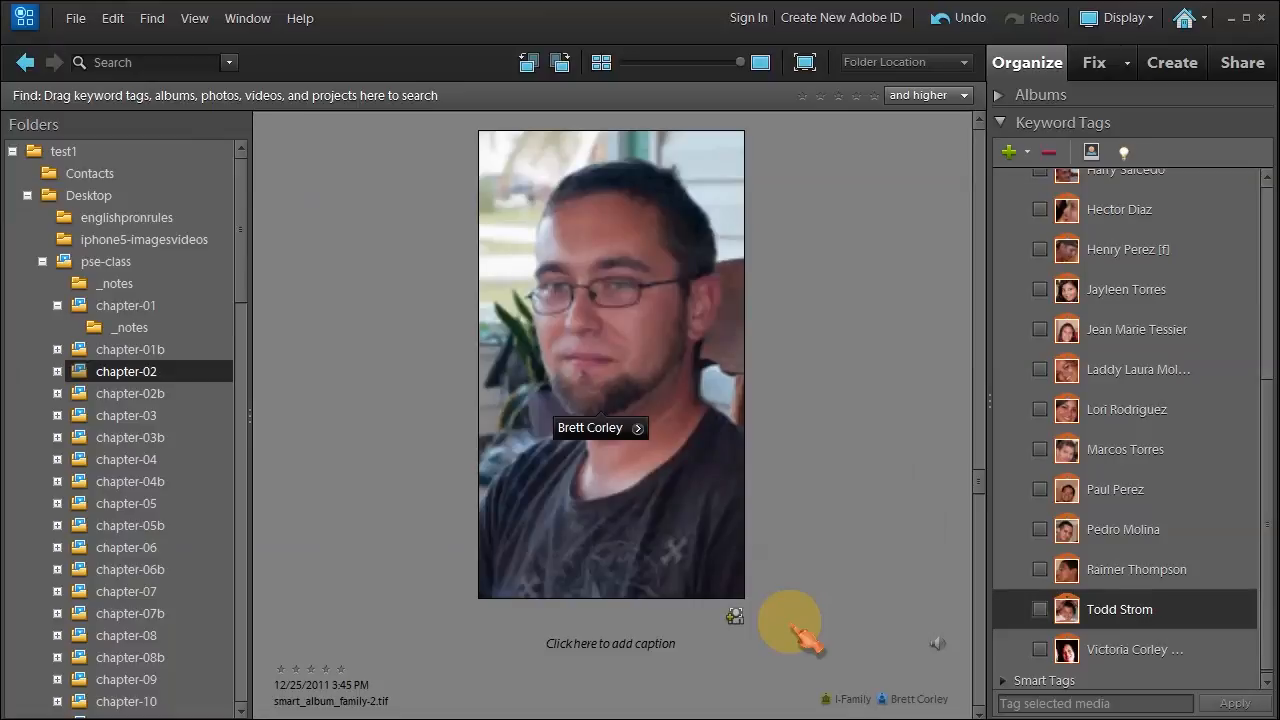
{"action": "key", "text": "Right"}
{"action": "key", "text": "Right"}
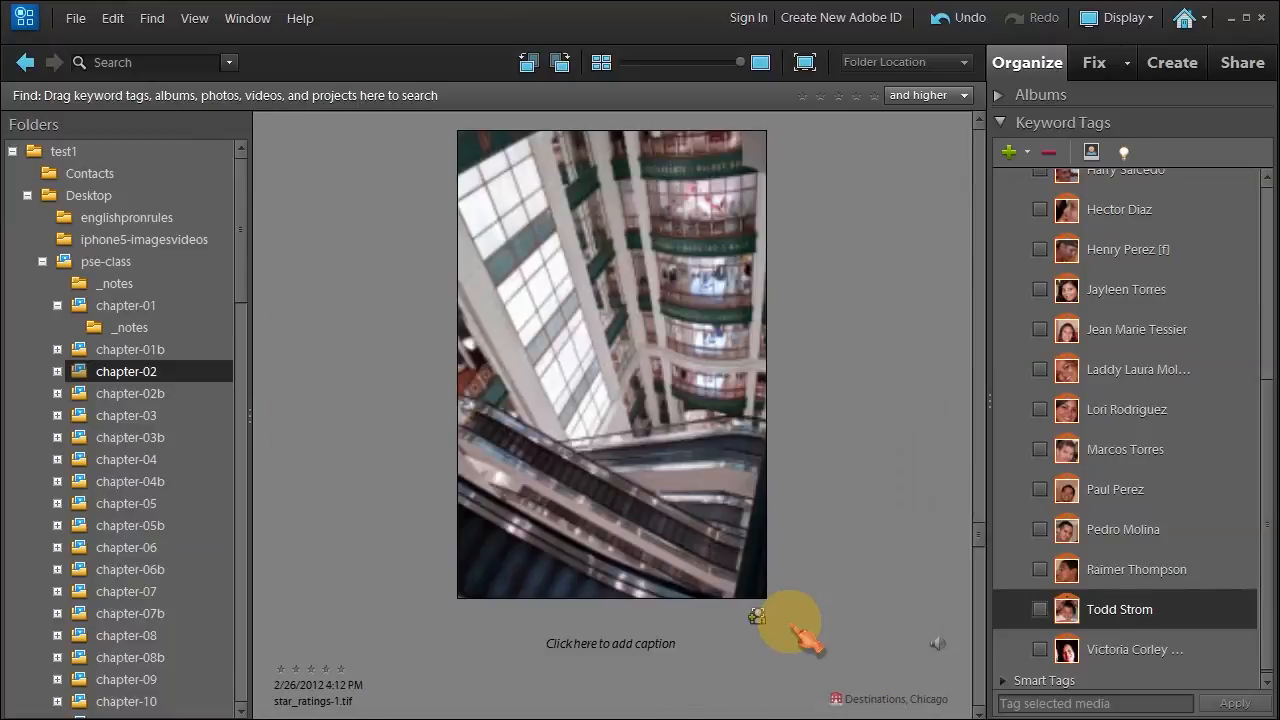
{"action": "key", "text": "Right"}
{"action": "key", "text": "Right"}
{"action": "key", "text": "Right"}
{"action": "key", "text": "Right"}
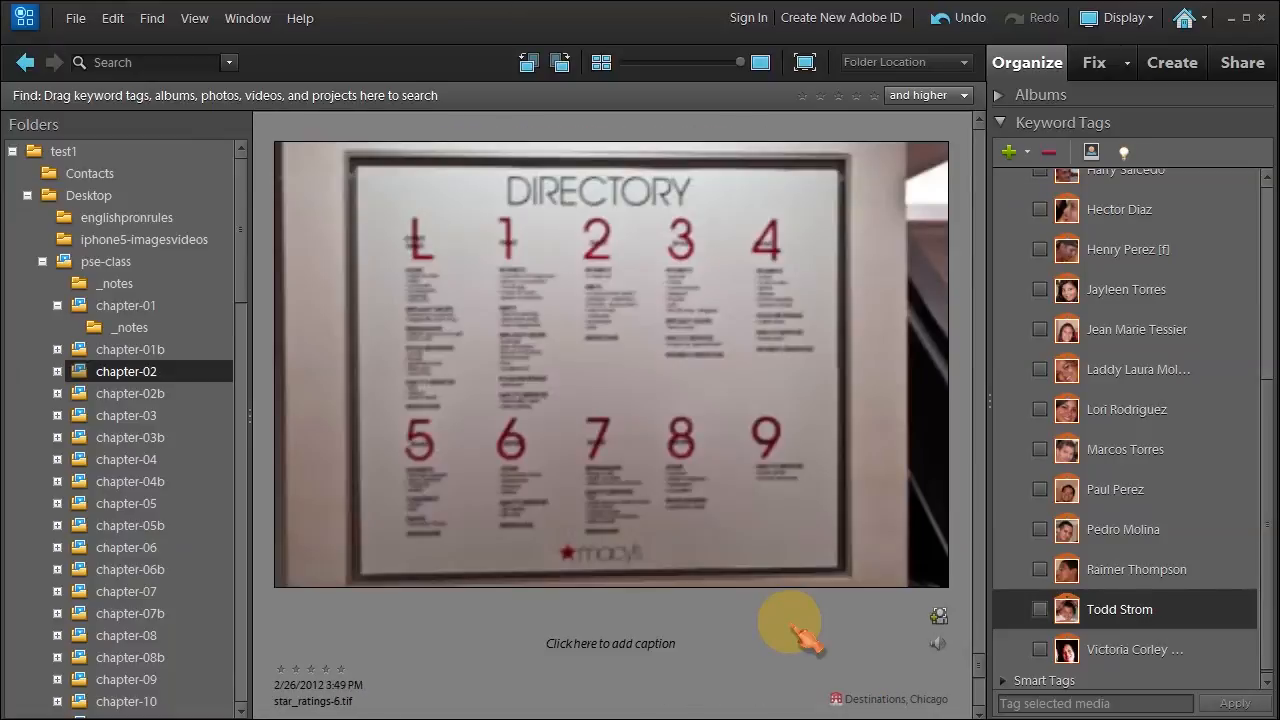
{"action": "key", "text": "Right"}
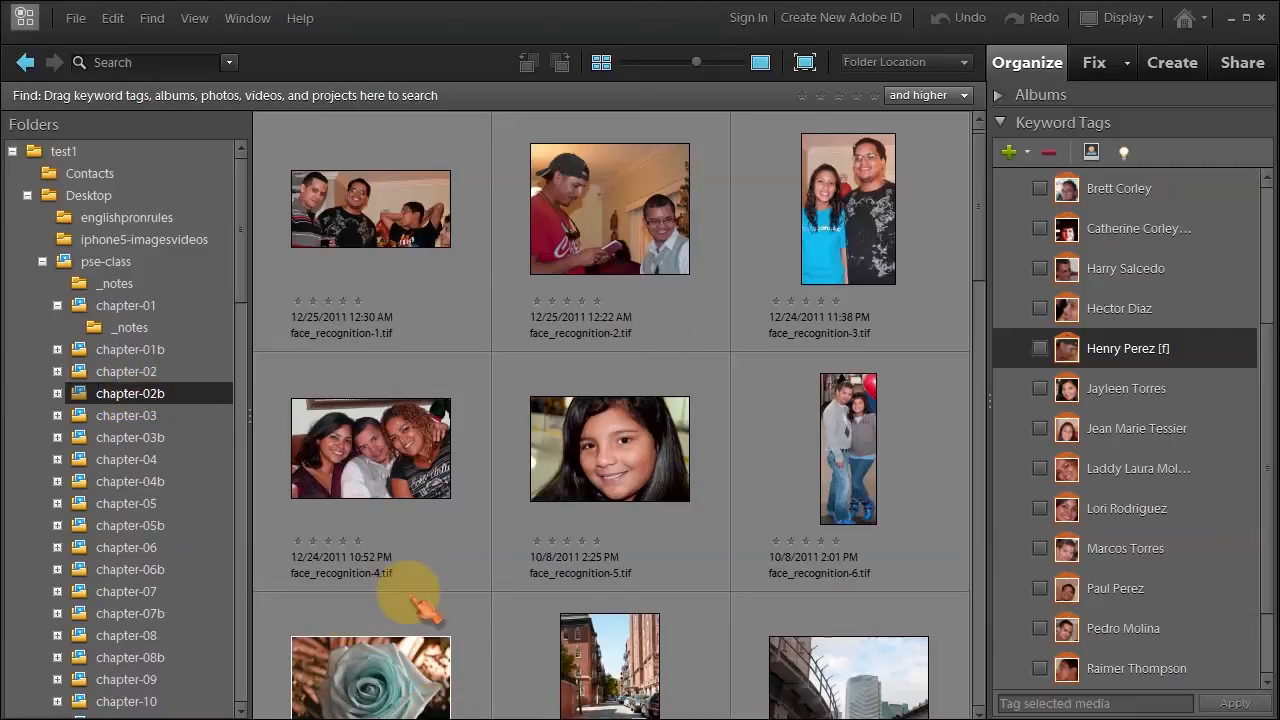
Run Find People for Tagging on all displayed photos.
{"action": "left_click", "coordinate": [160, 20]}
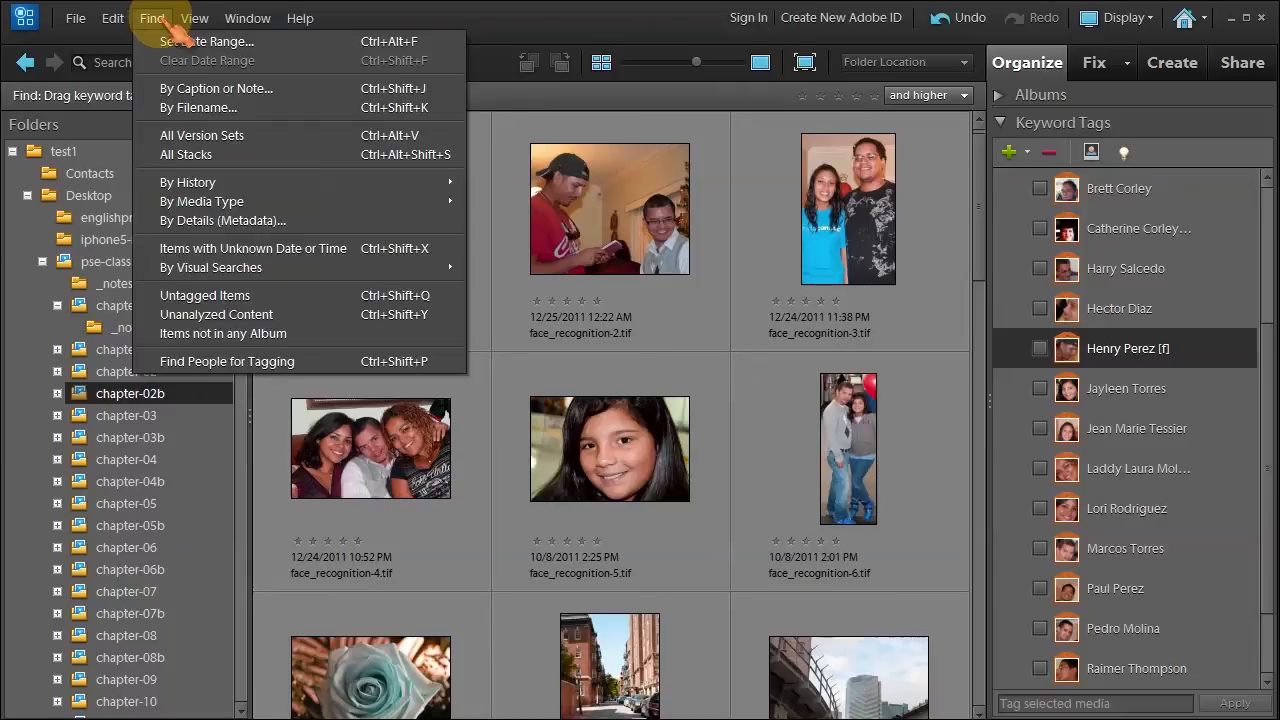
{"action": "left_click", "coordinate": [215, 361]}
{"action": "left_click", "coordinate": [612, 362]}
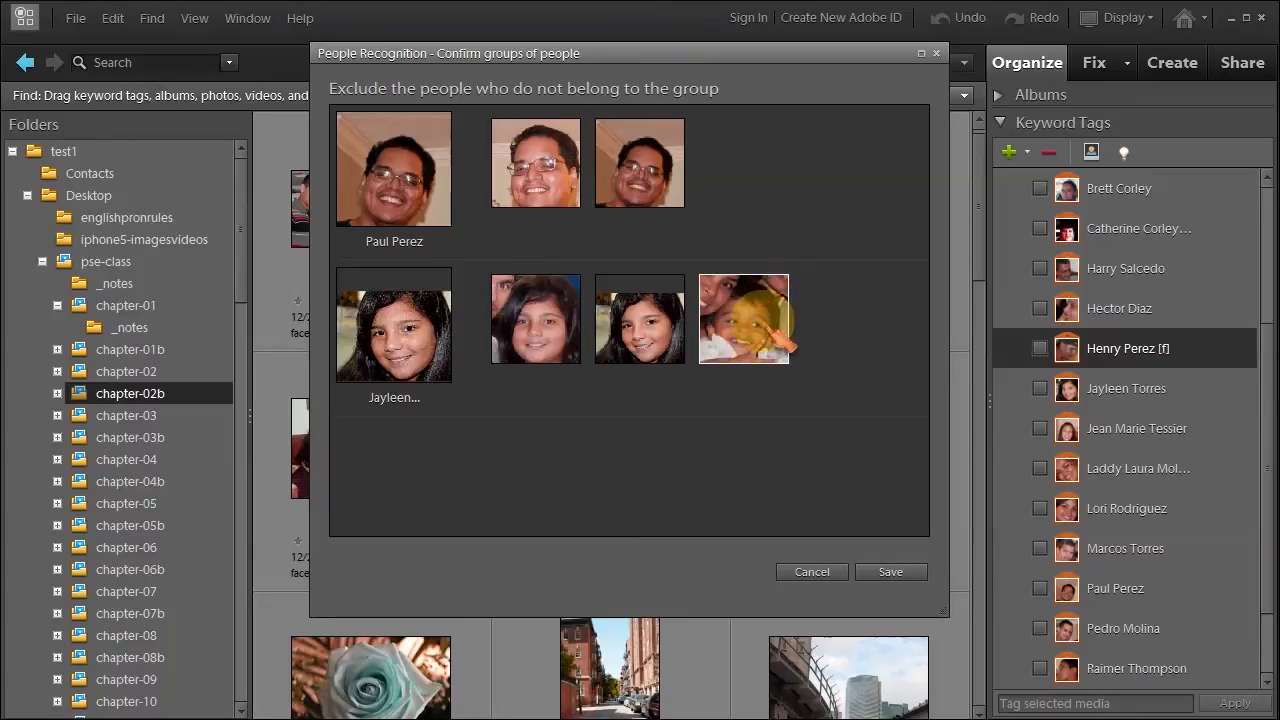
Exclude the mismatched face from the girl's group and save the first page of groups.
{"action": "mouse_move", "coordinate": [774, 292]}
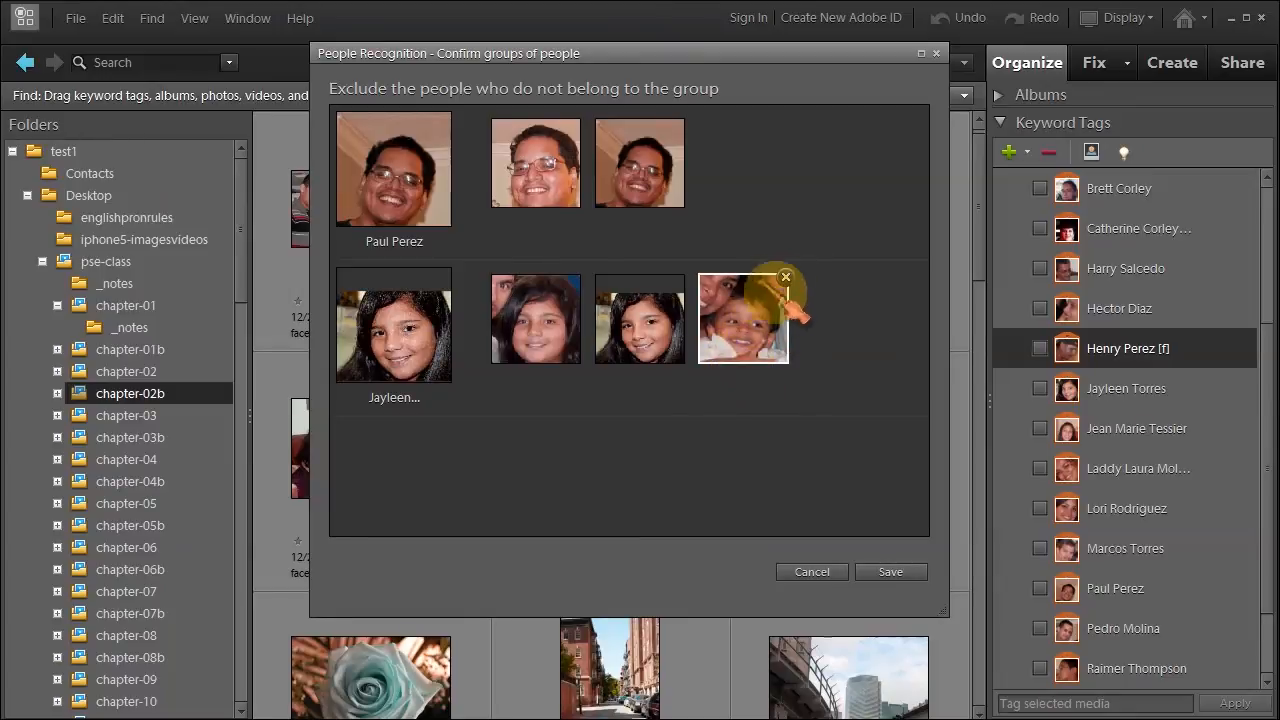
{"action": "left_click", "coordinate": [786, 277]}
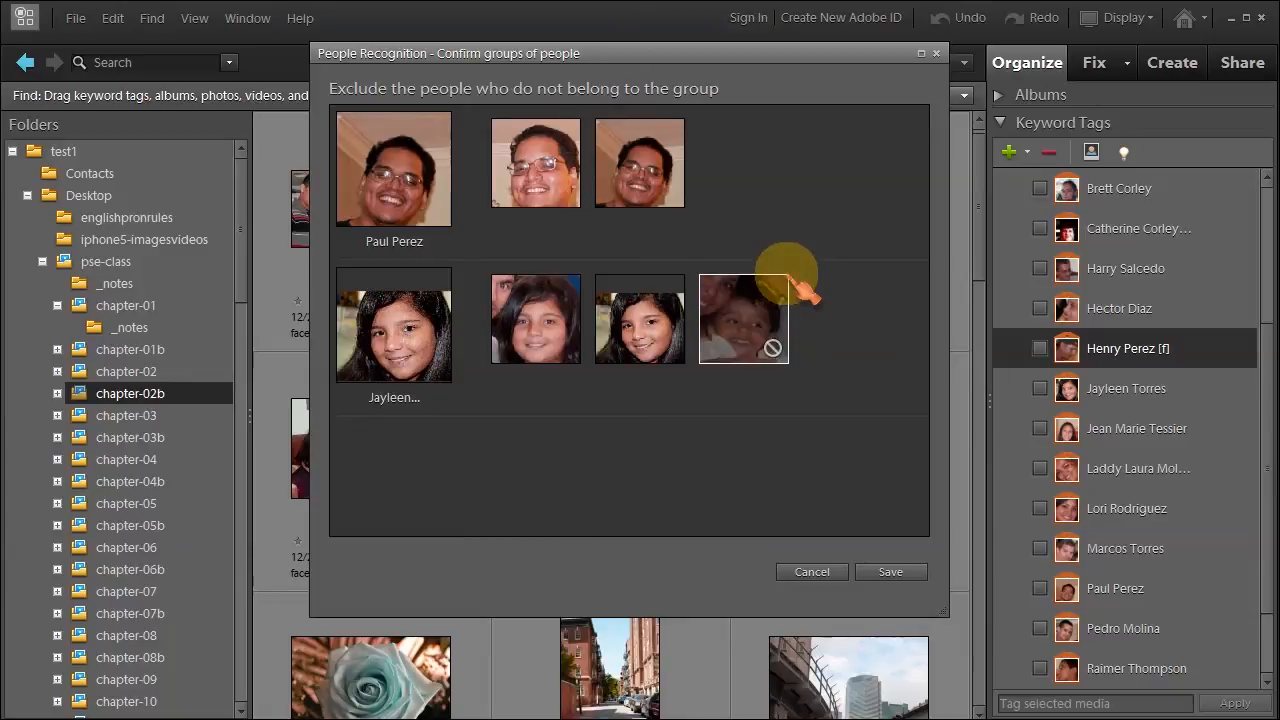
{"action": "left_click", "coordinate": [900, 576]}
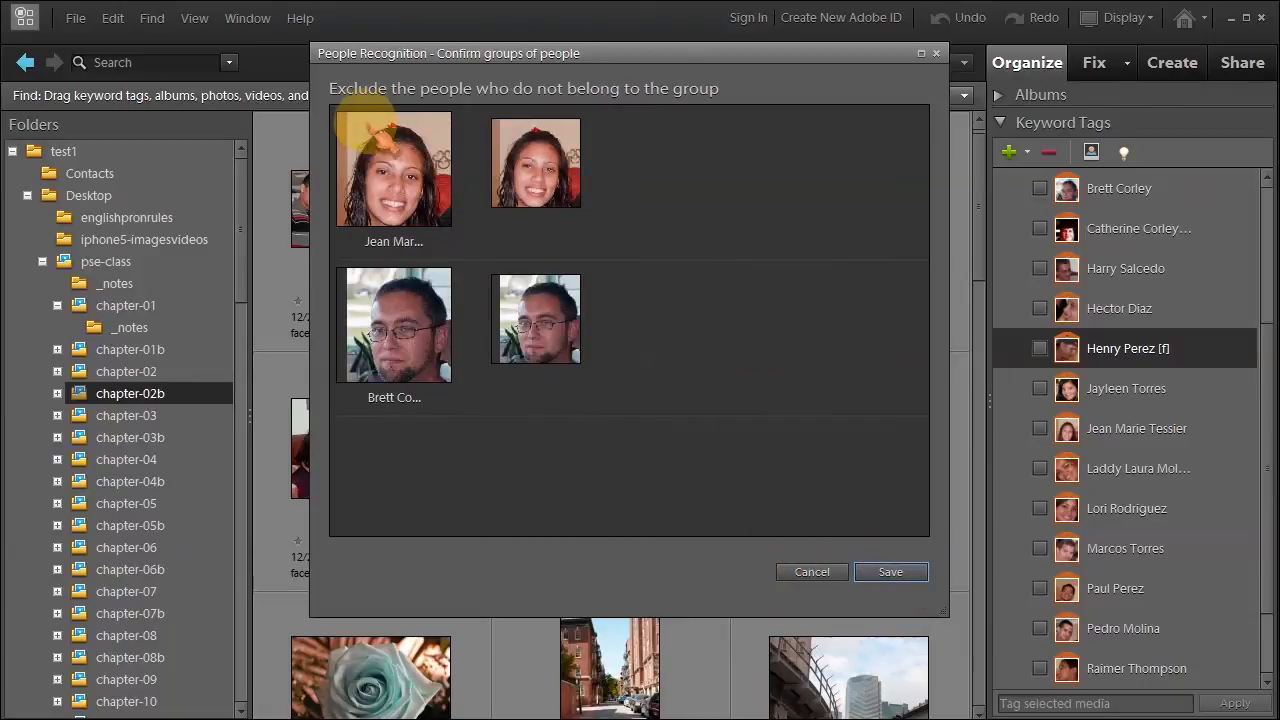
Save the three remaining pages of suggested face groups.
{"action": "mouse_move", "coordinate": [533, 165]}
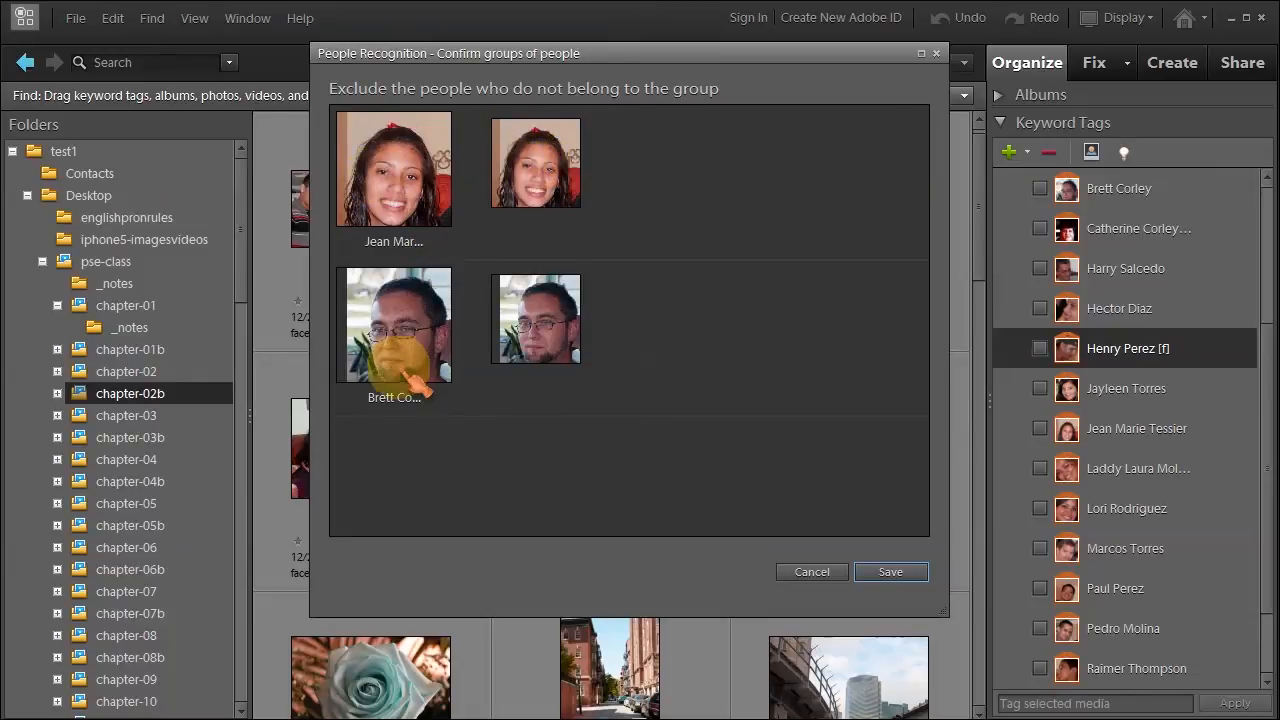
{"action": "mouse_move", "coordinate": [572, 283]}
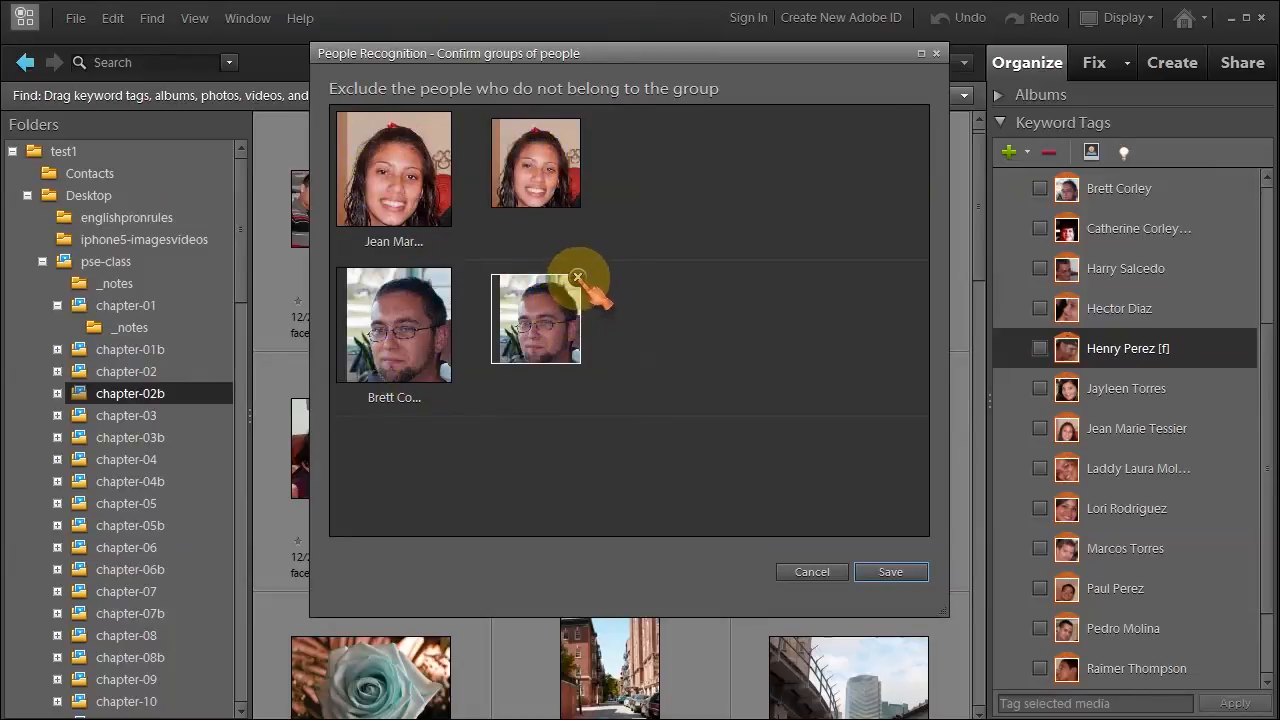
{"action": "left_click", "coordinate": [890, 572]}
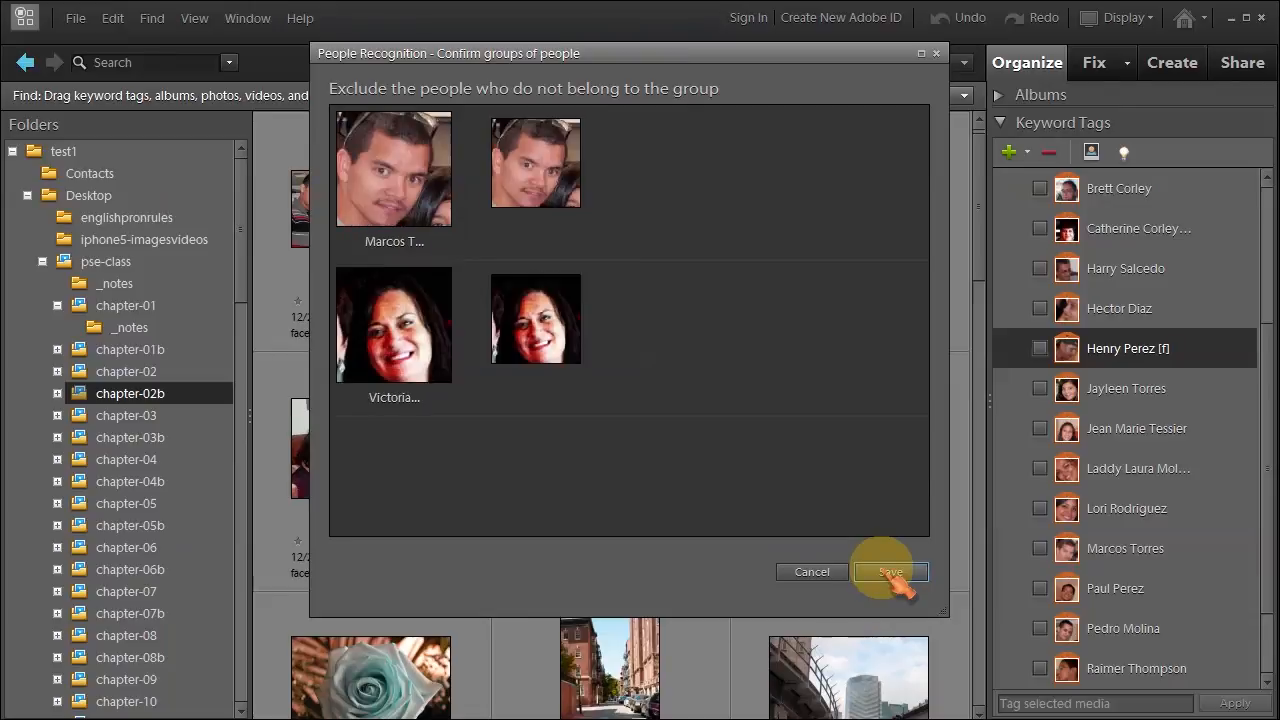
{"action": "left_click", "coordinate": [890, 572]}
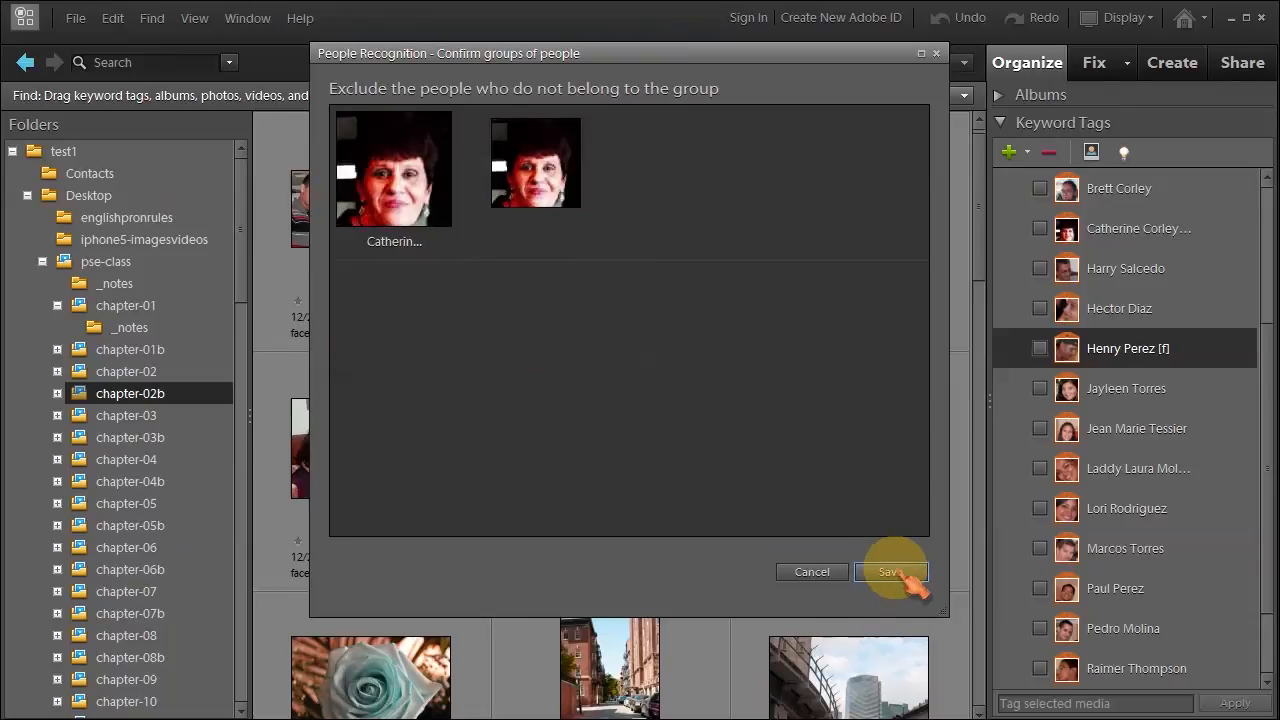
{"action": "left_click", "coordinate": [890, 572]}
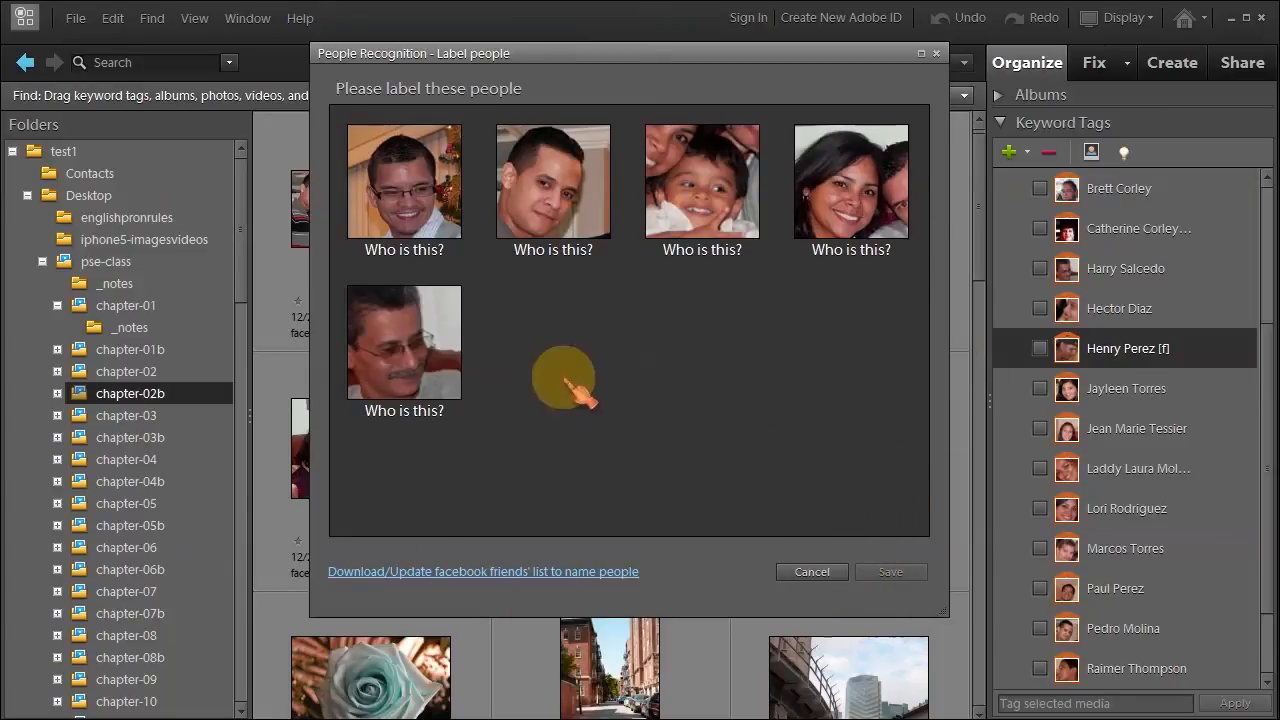
Skip labelling the five unnamed faces and open face_recognition-1 in single-photo view.
{"action": "left_click", "coordinate": [812, 572]}
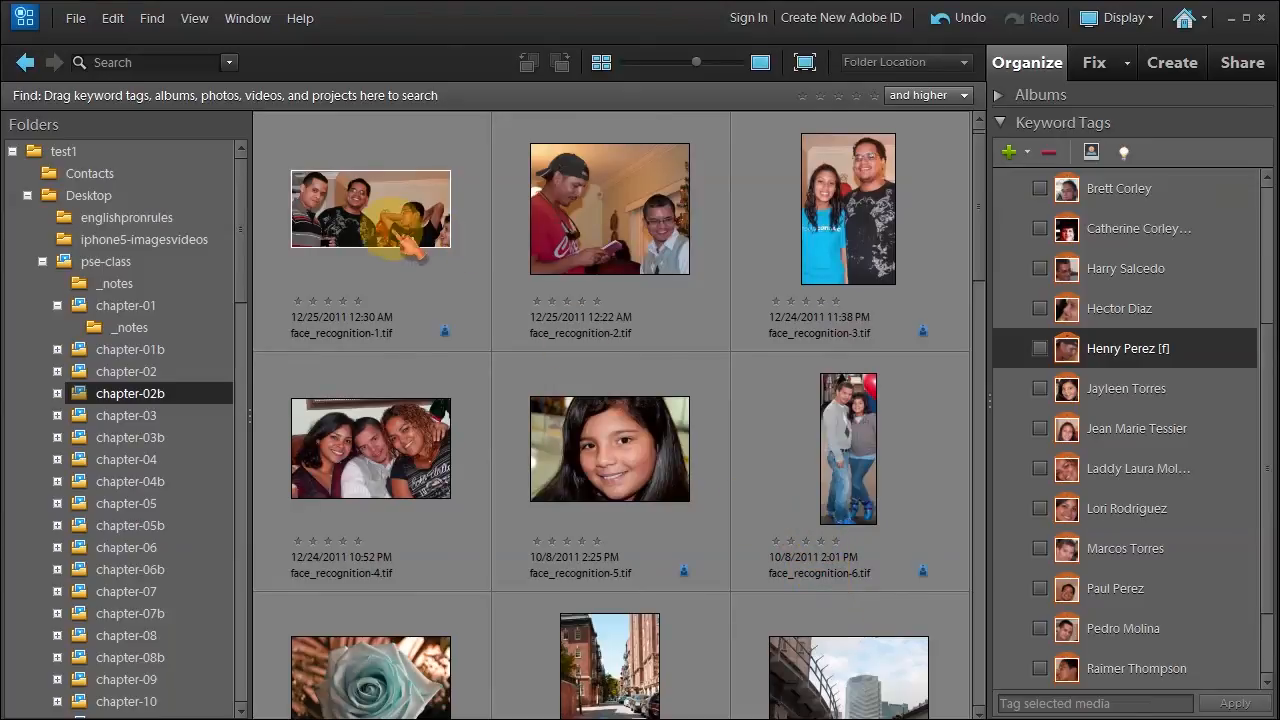
{"action": "double_click", "coordinate": [400, 275]}
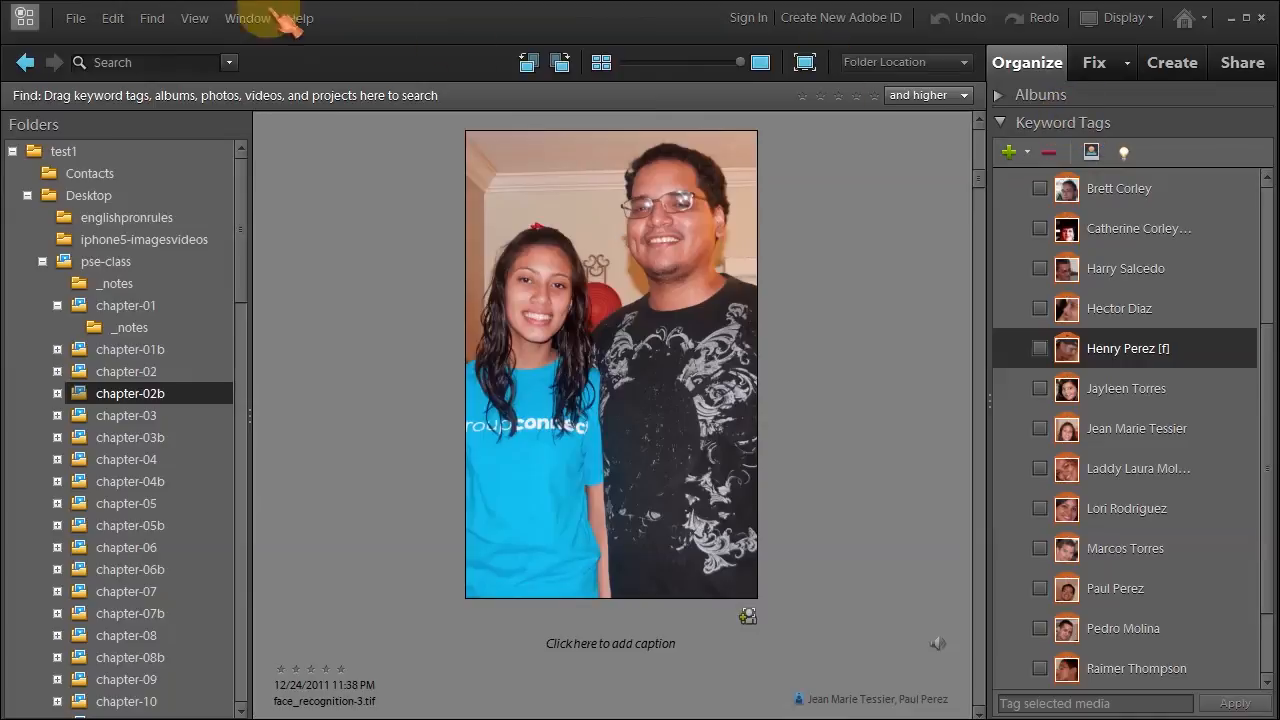
Display the name-tag face boxes on face_recognition-3 using Find People for Tagging.
{"action": "left_click", "coordinate": [152, 18]}
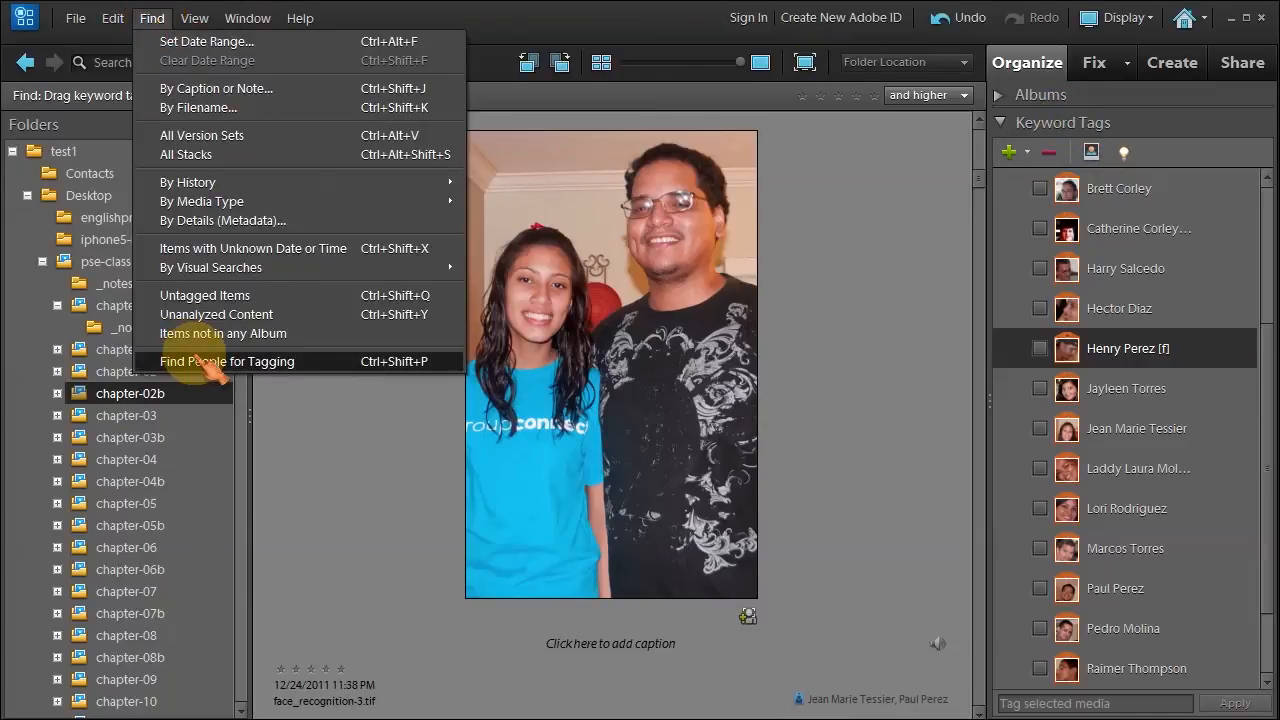
{"action": "left_click", "coordinate": [354, 466]}
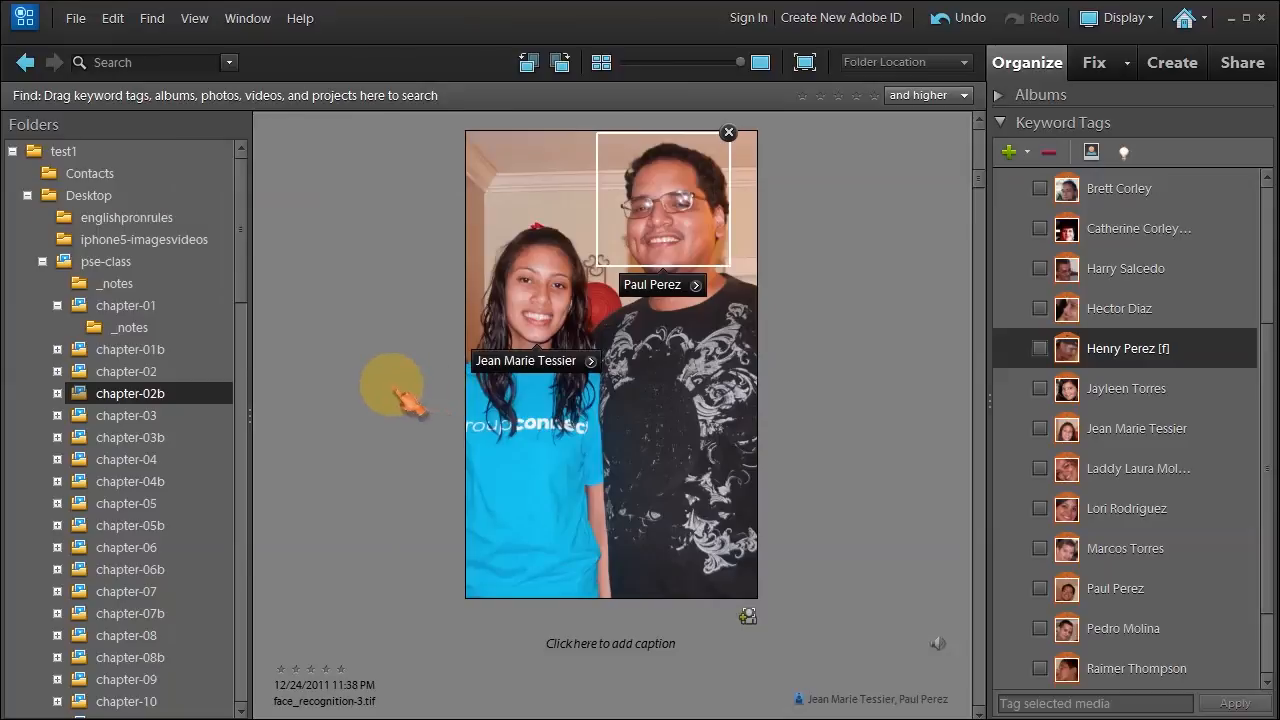